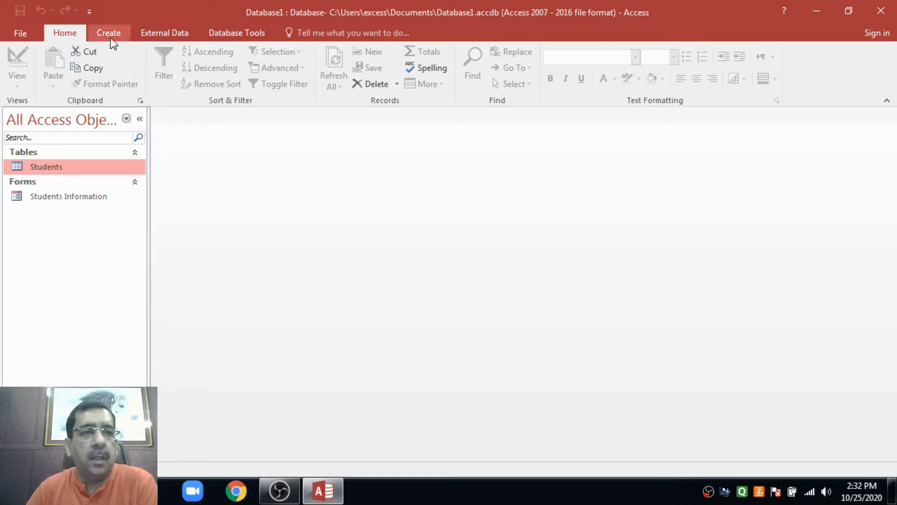
Open the Students table in datasheet view to review its fields and records, and close it again
click(108, 32)
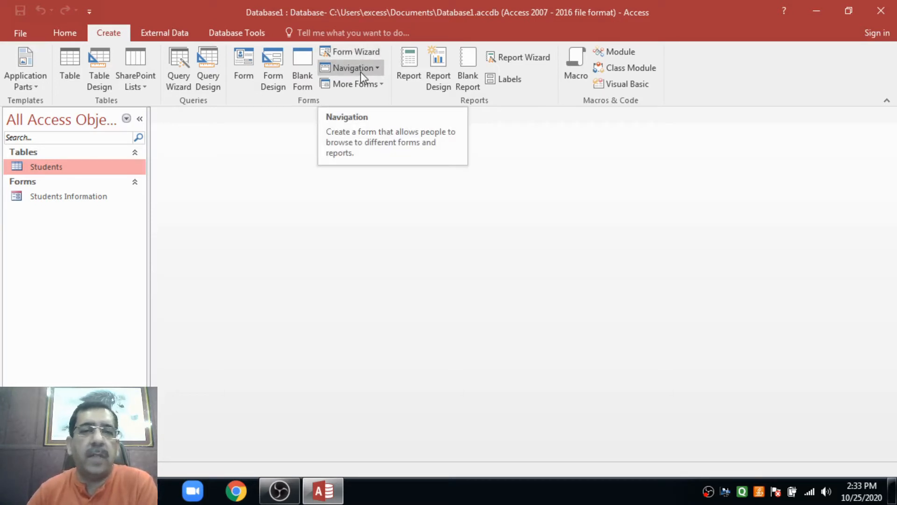
click(382, 84)
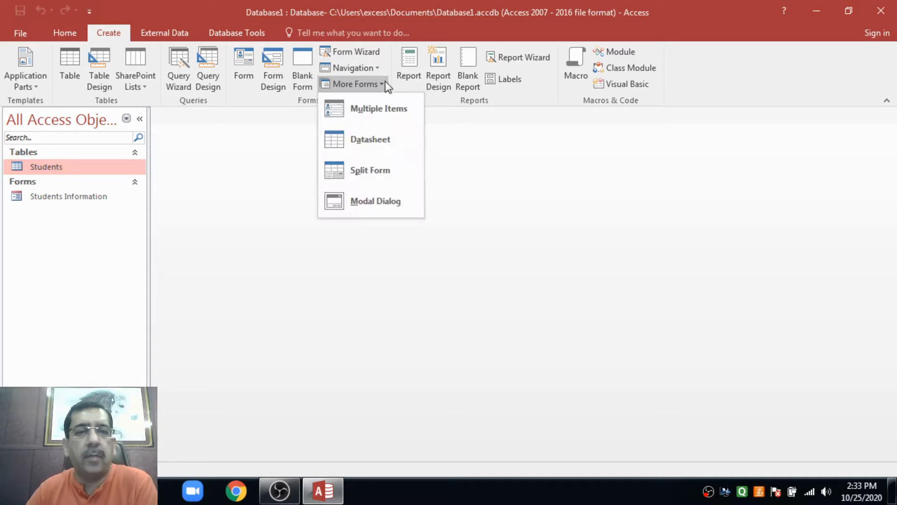
click(382, 84)
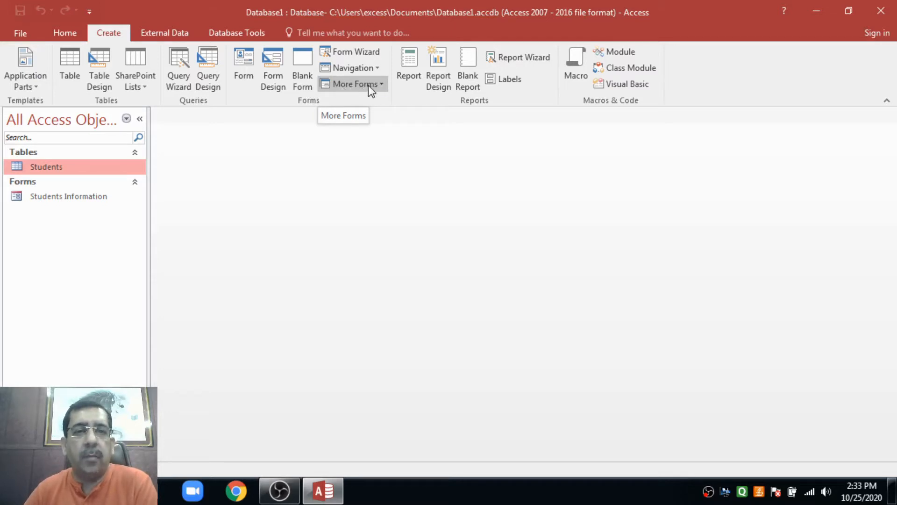
double_click(71, 166)
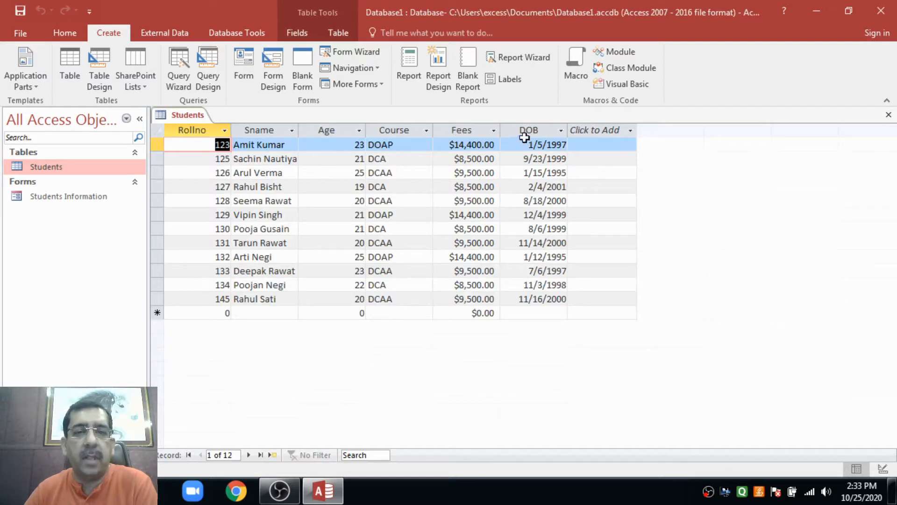
click(888, 115)
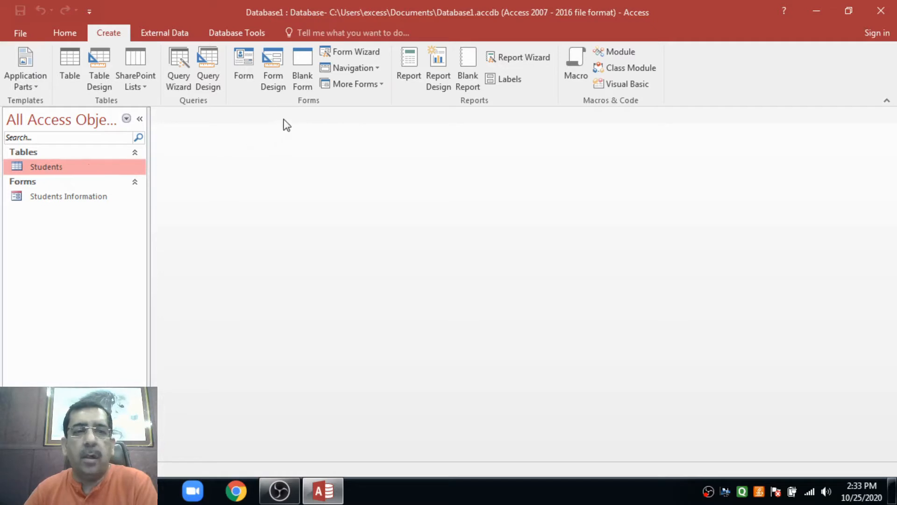
Create a Multiple Items form from the Students table and review its columns and records down to the blank new row
click(380, 83)
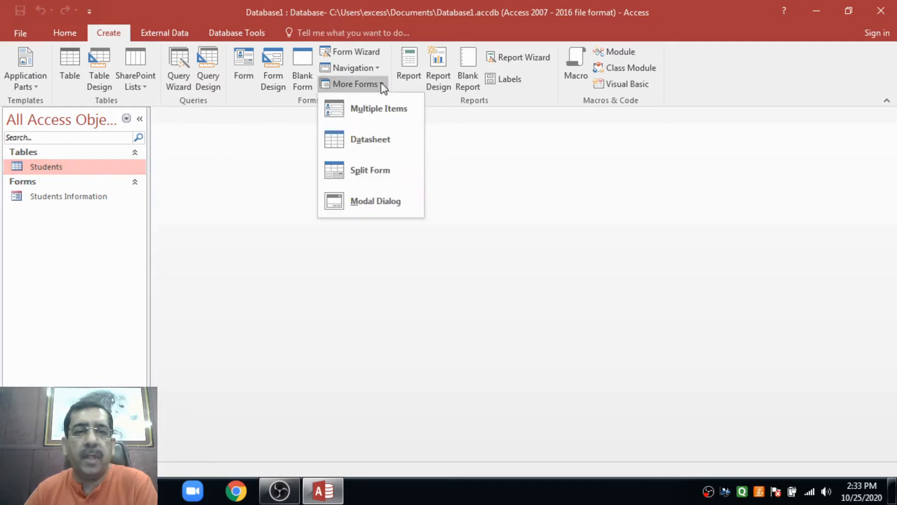
click(370, 111)
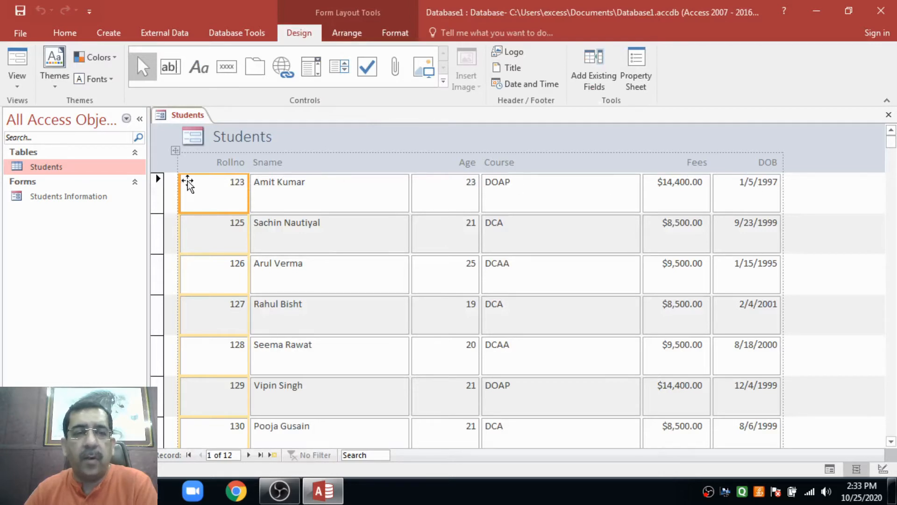
click(213, 167)
click(276, 162)
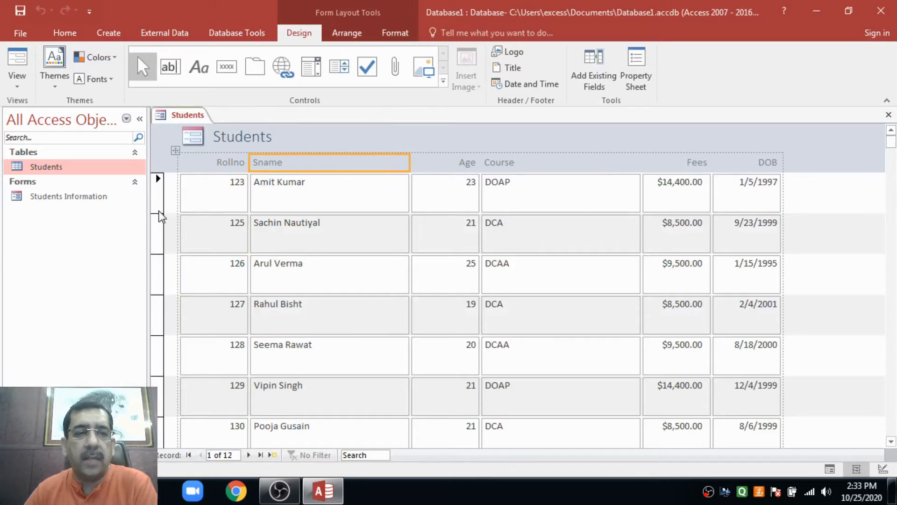
click(228, 201)
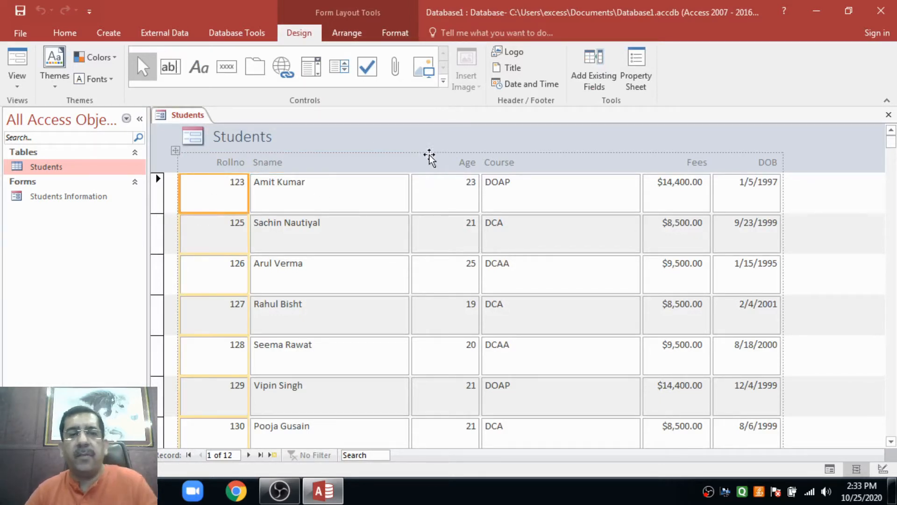
scroll(545, 216, down, 2)
scroll(545, 216, down, 7)
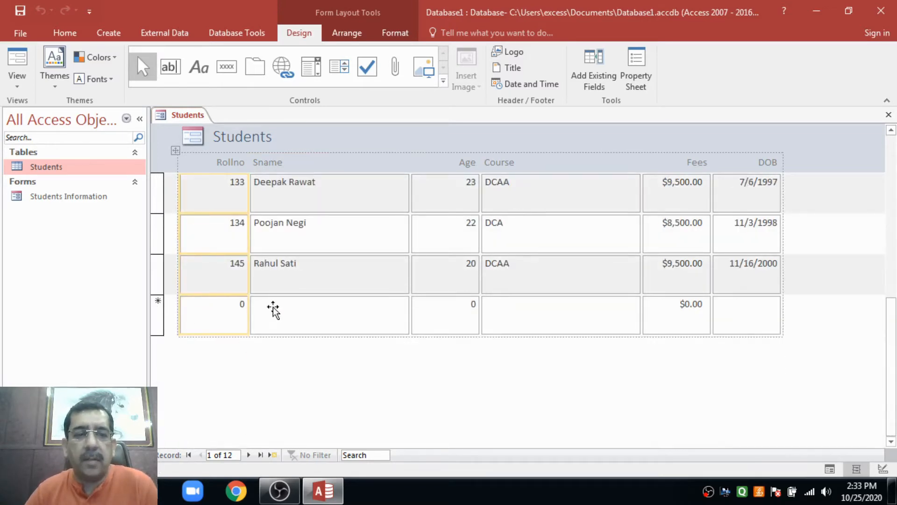
scroll(444, 321, up, 9)
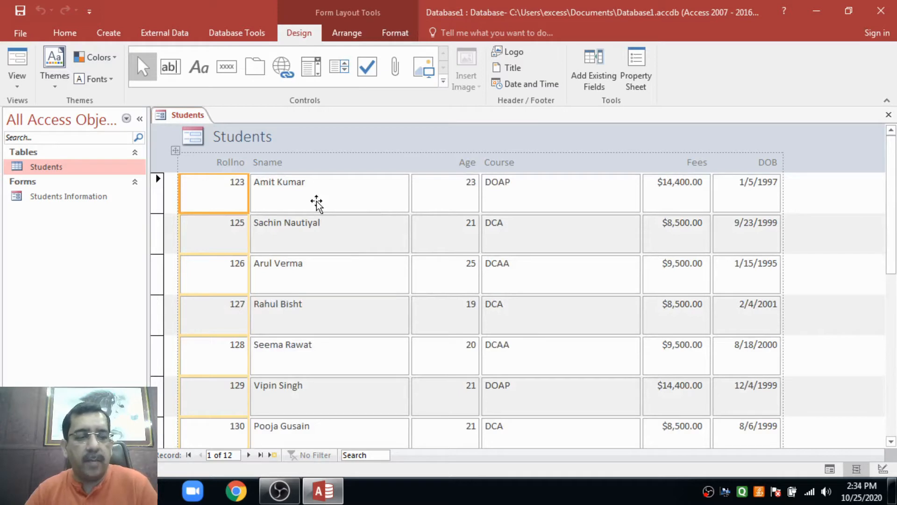
Close the new form and save it under the name "Students Form Multiple Item"
key(ctrl+w)
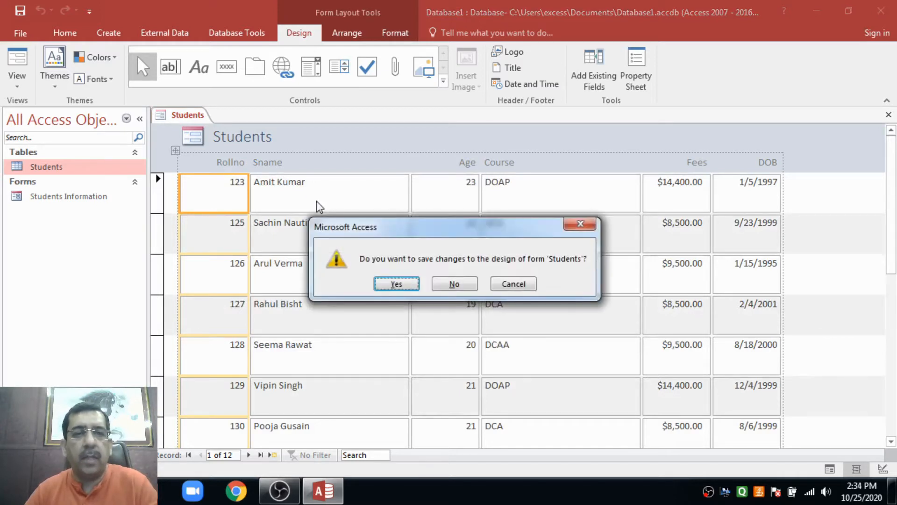
click(396, 284)
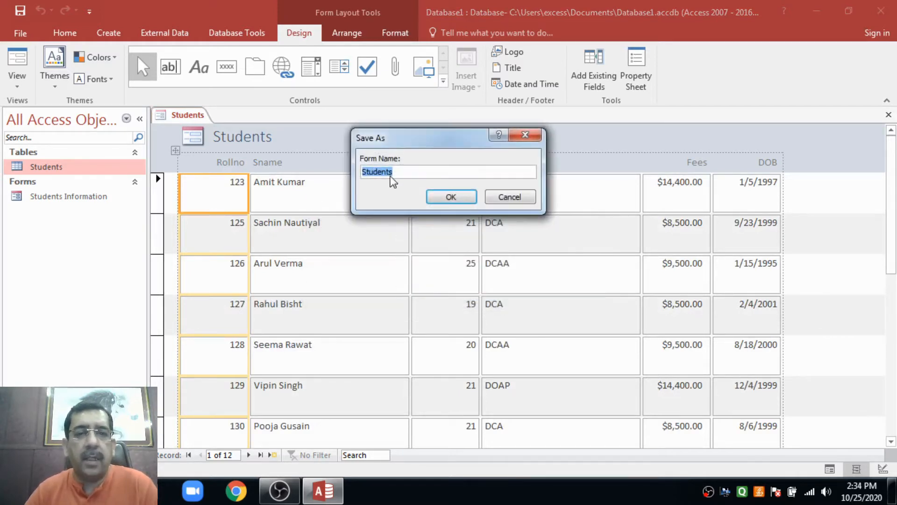
key(End)
text(form)
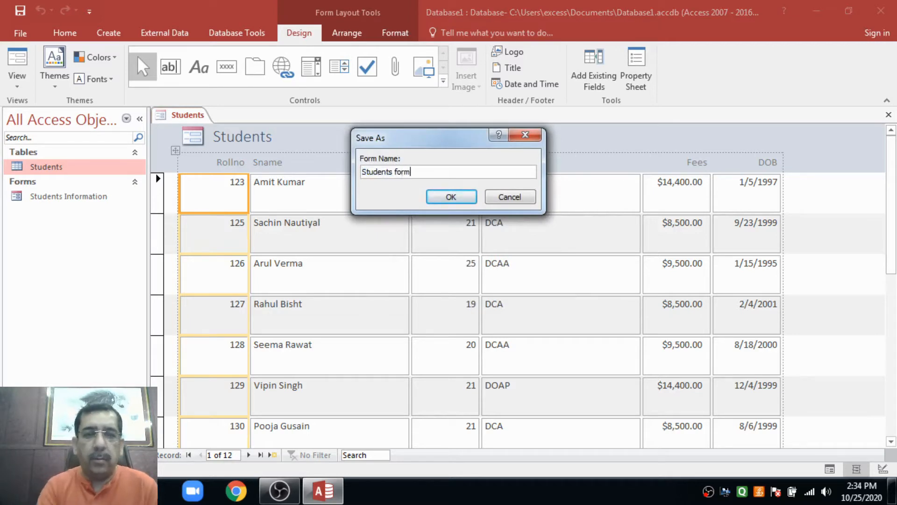
text(2)
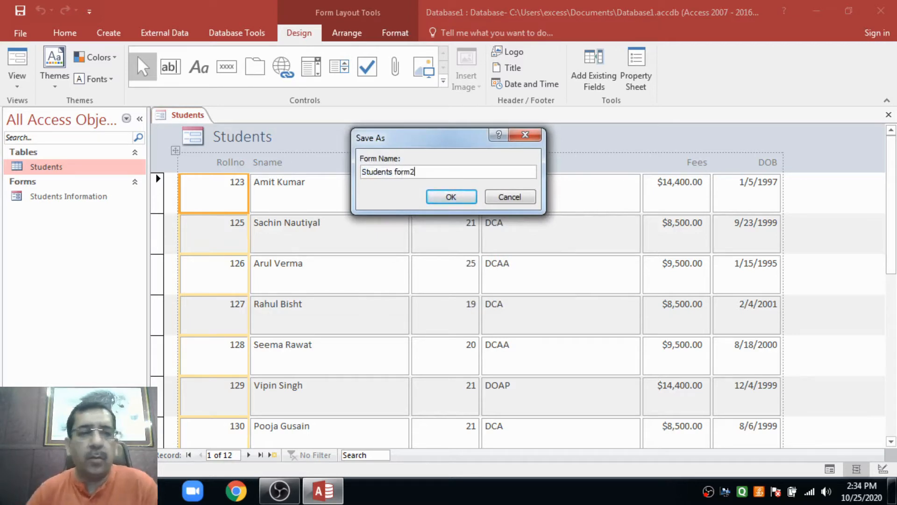
double_click(405, 172)
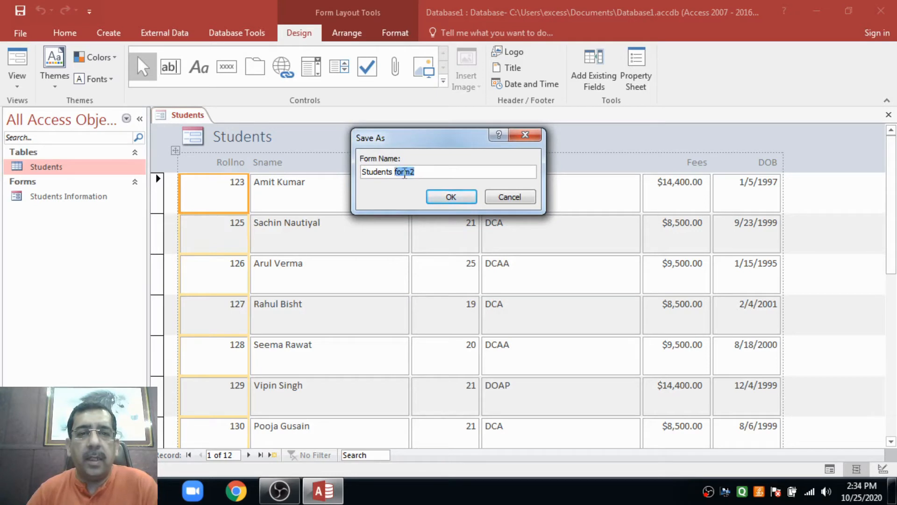
key(BackSpace)
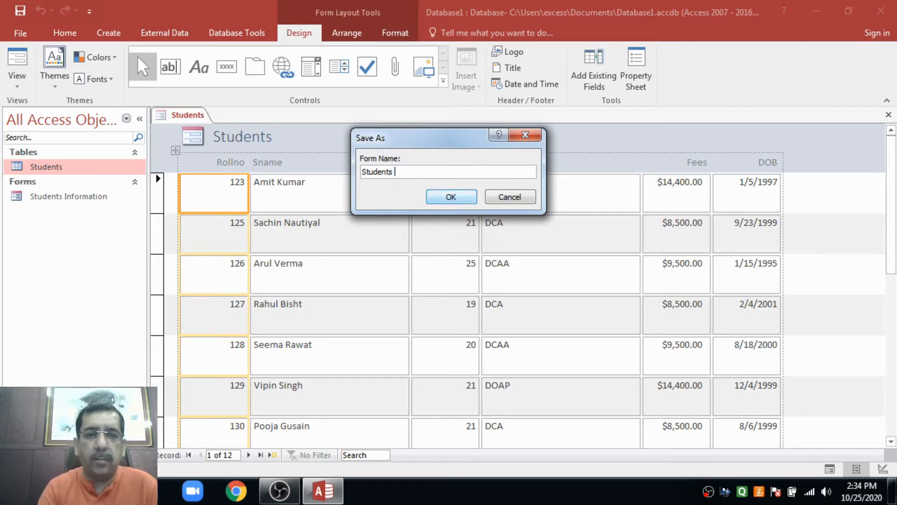
text(Form Mu)
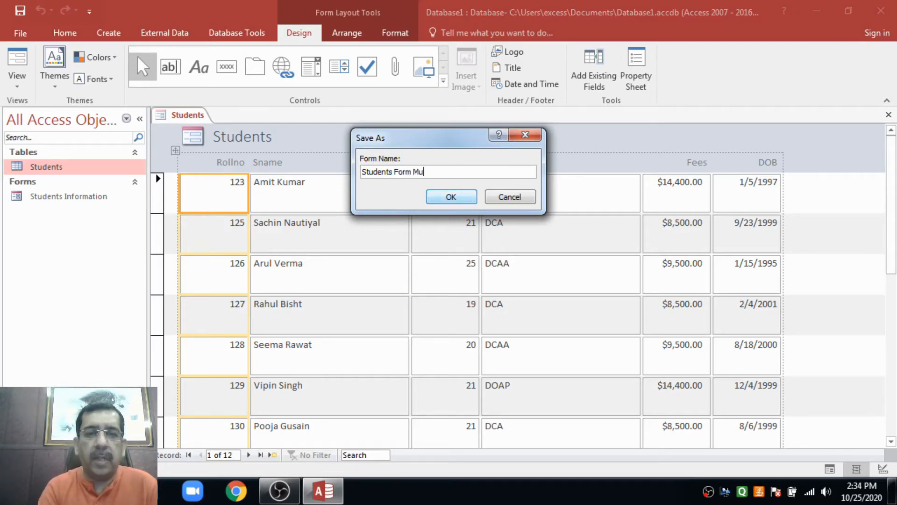
text(ltip)
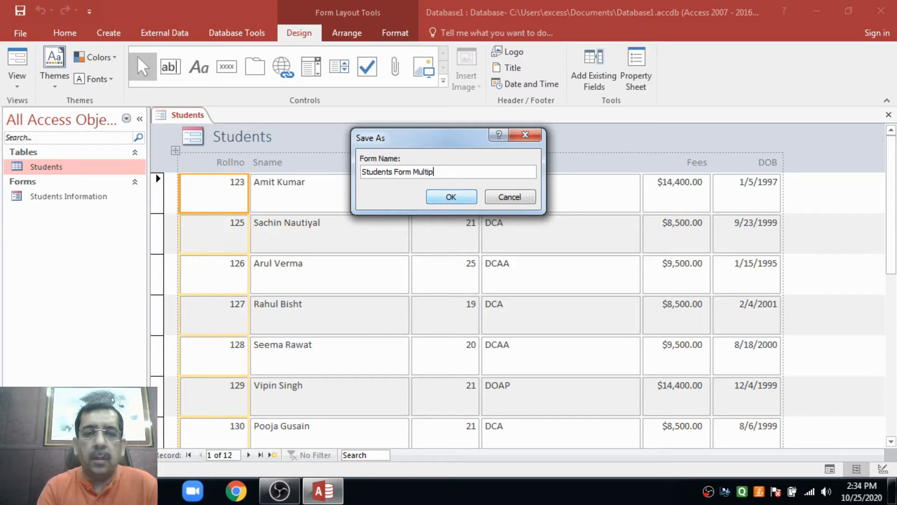
text(le Item)
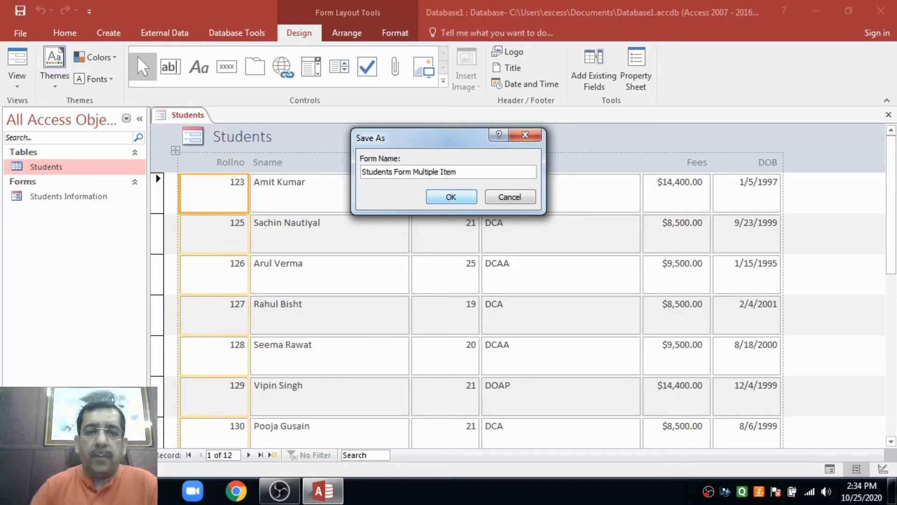
click(441, 197)
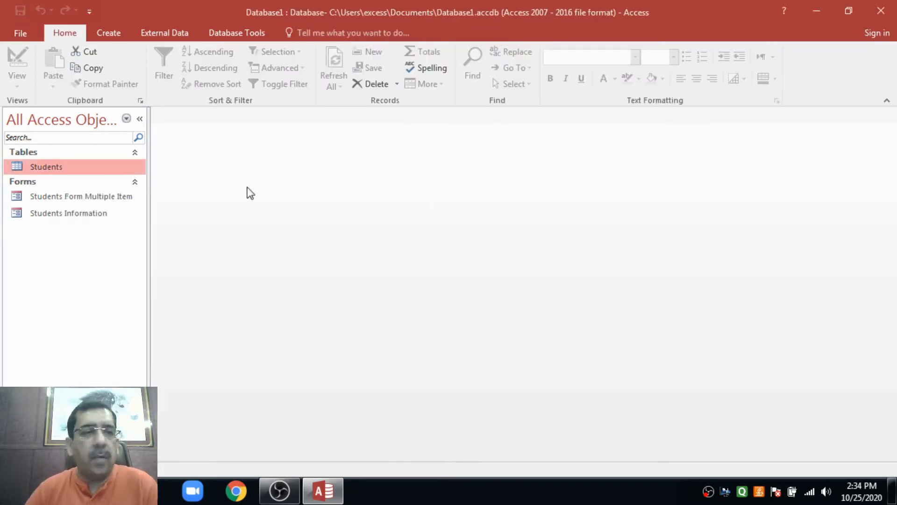
Open the Students Form Multiple Item form and enter the new student's roll number in the blank record after the last row
click(100, 201)
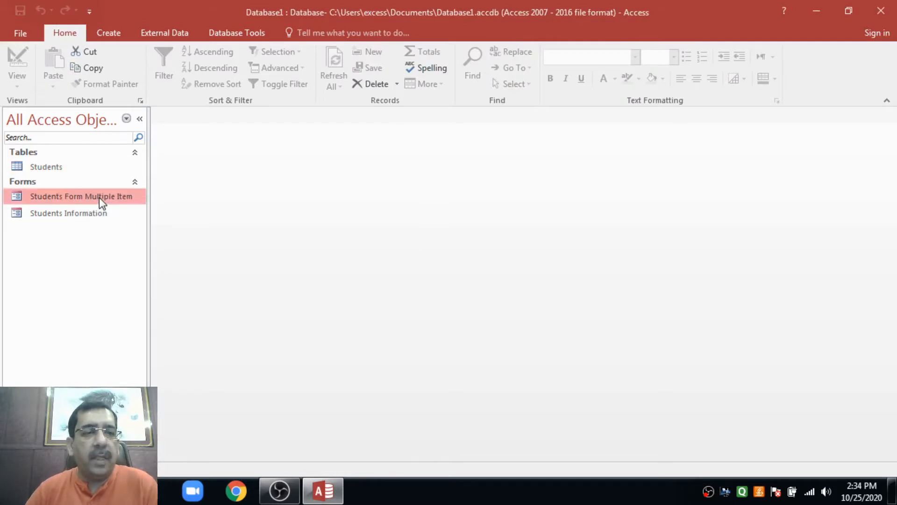
double_click(100, 197)
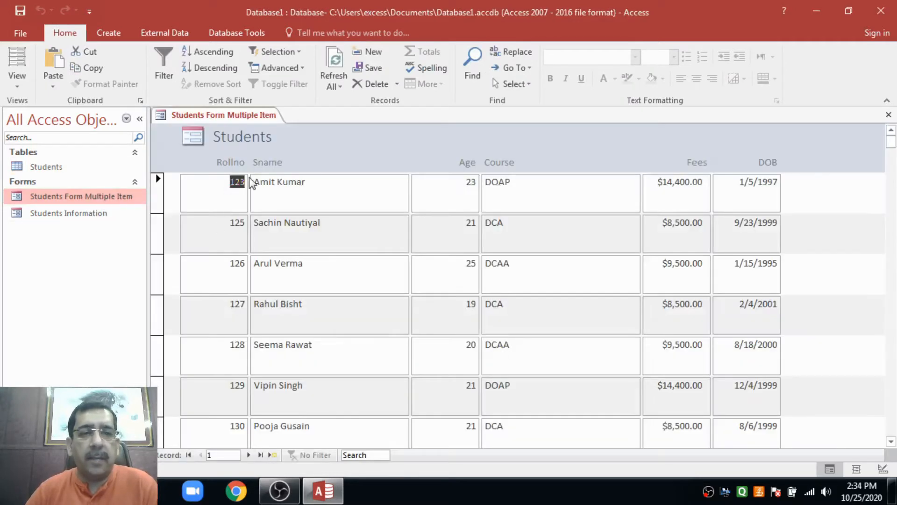
scroll(263, 212, down, 8)
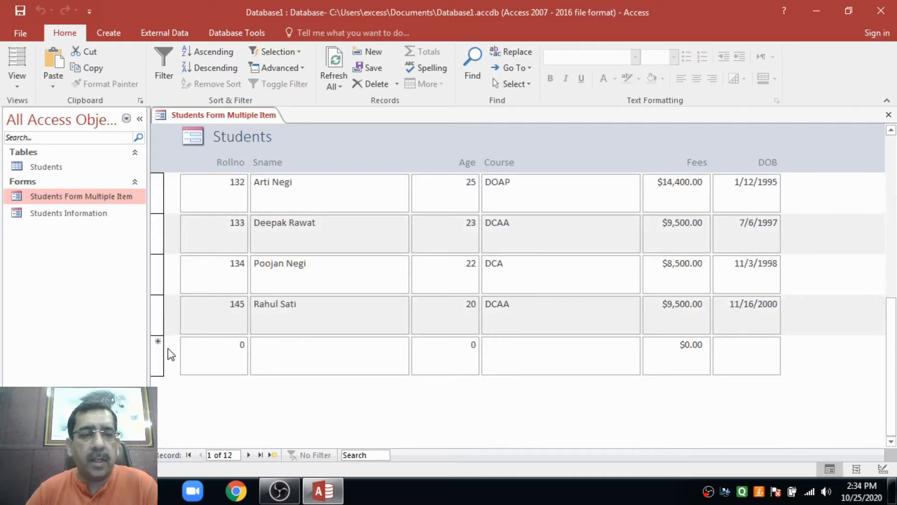
double_click(242, 345)
text(146)
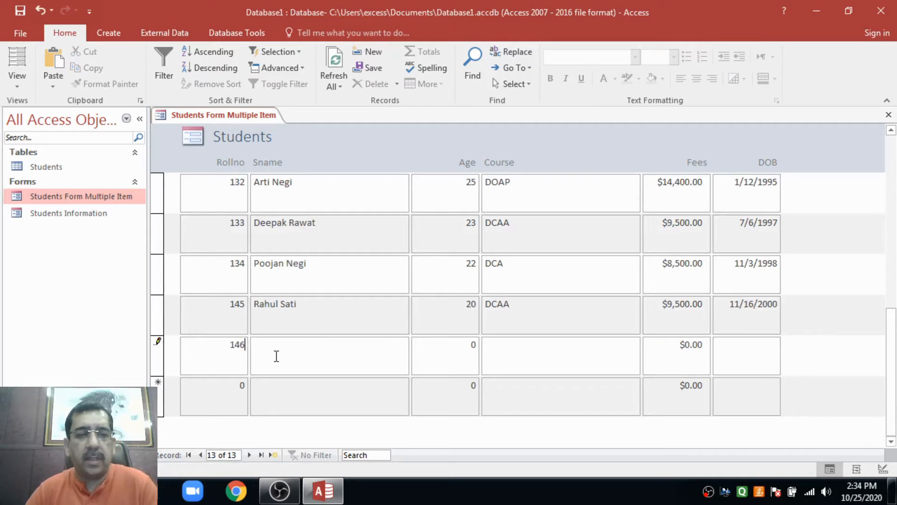
Enter the student's full name in the Sname field of the new record
click(276, 356)
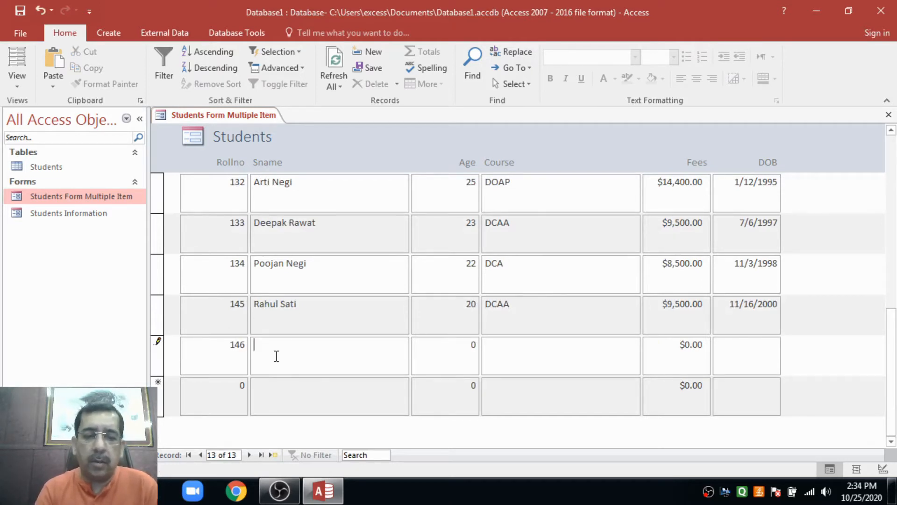
text(Prinka)
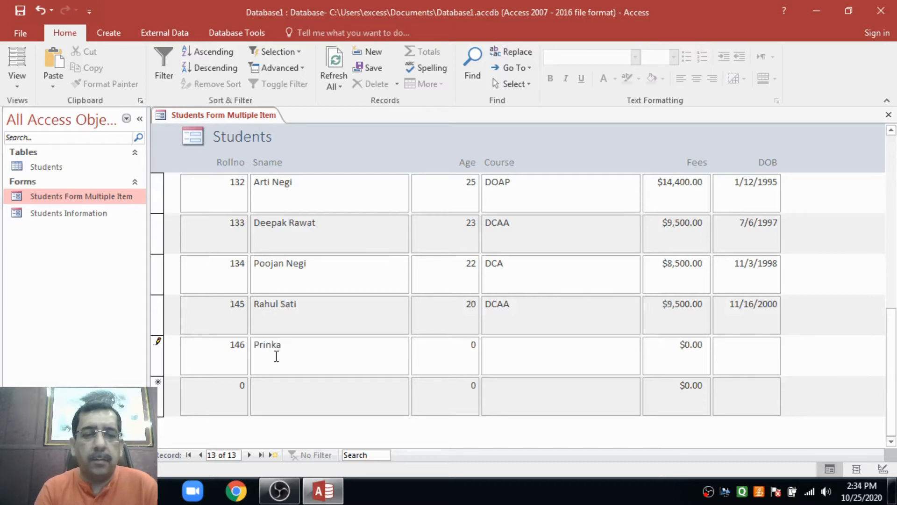
key(BackSpace)
key(BackSpace)
key(BackSpace)
text(yan)
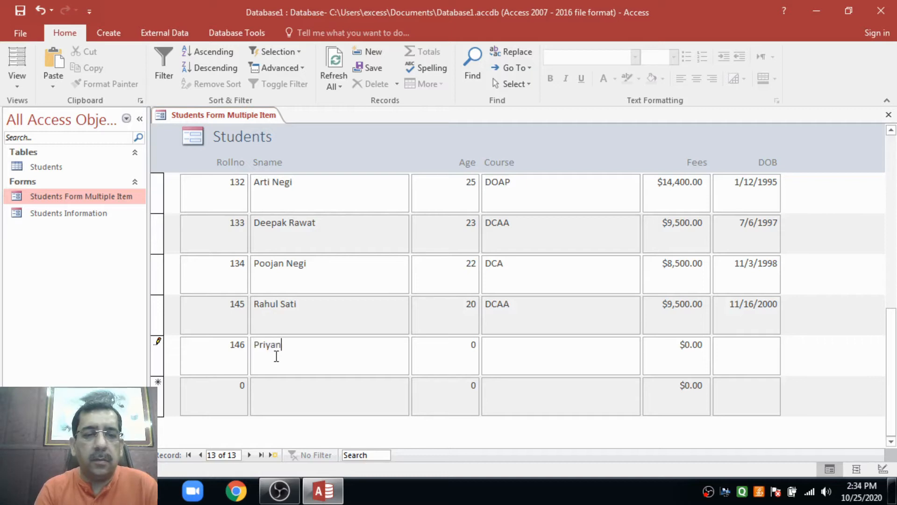
text(ka Rana)
key(Tab)
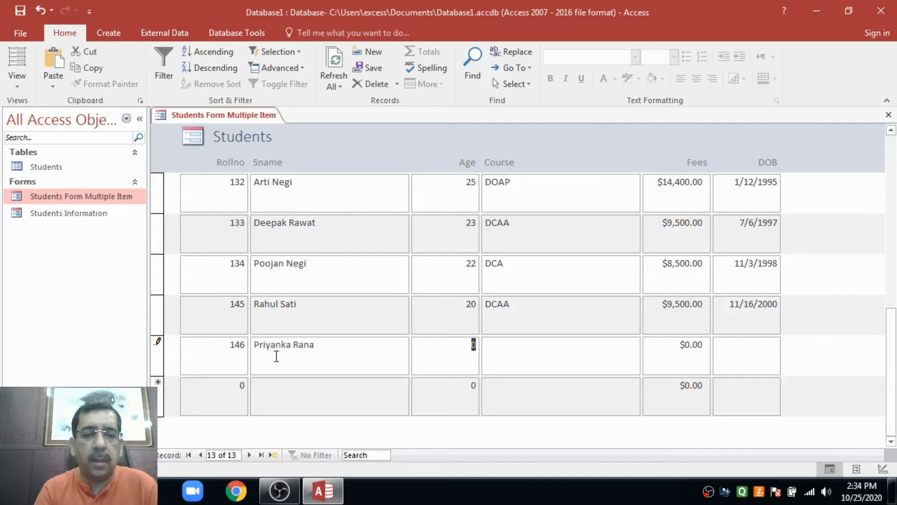
Fill in the new student's record with age 21, course DOAP and fees of 14400
text(21)
key(Tab)
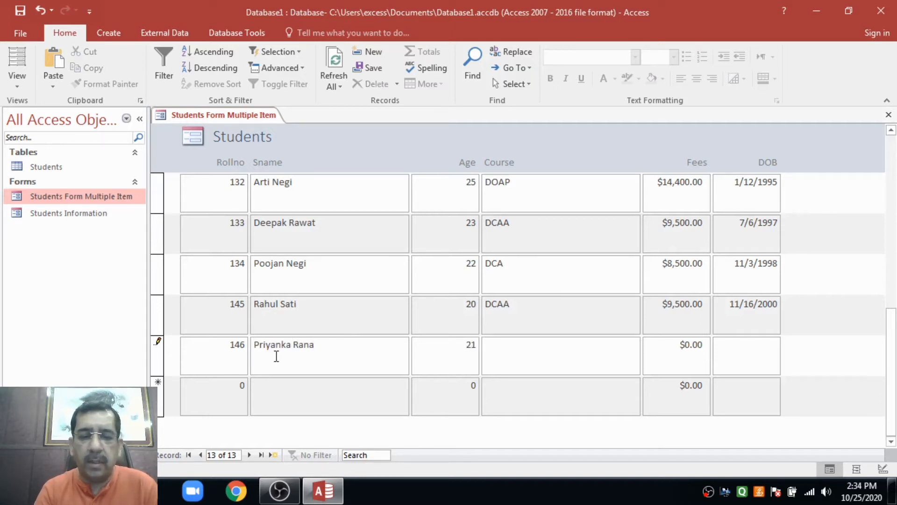
text(DOAP)
key(Tab)
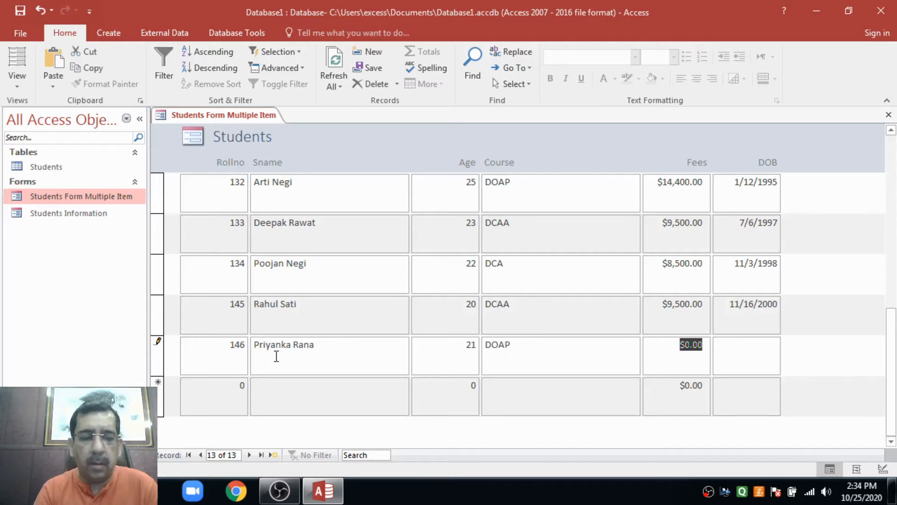
text(14400)
key(Tab)
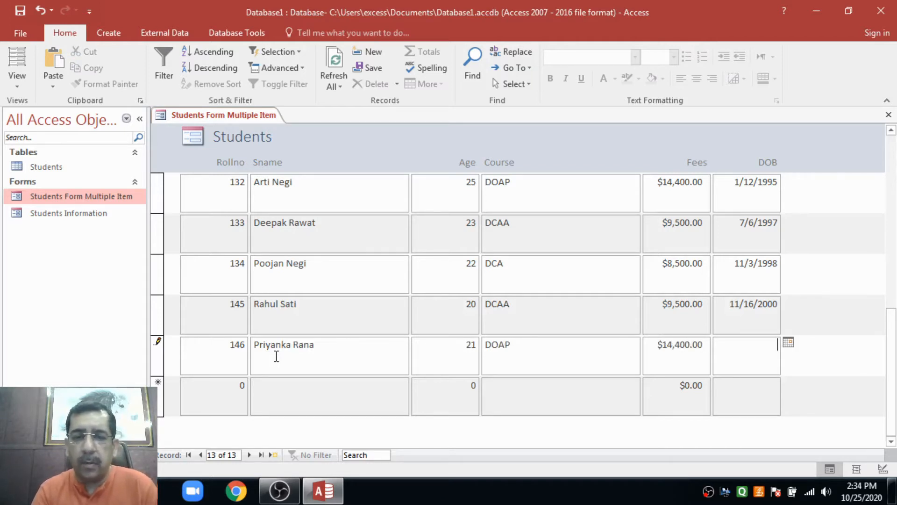
Enter the student's date of birth in the DOB field of the new record
text(3-)
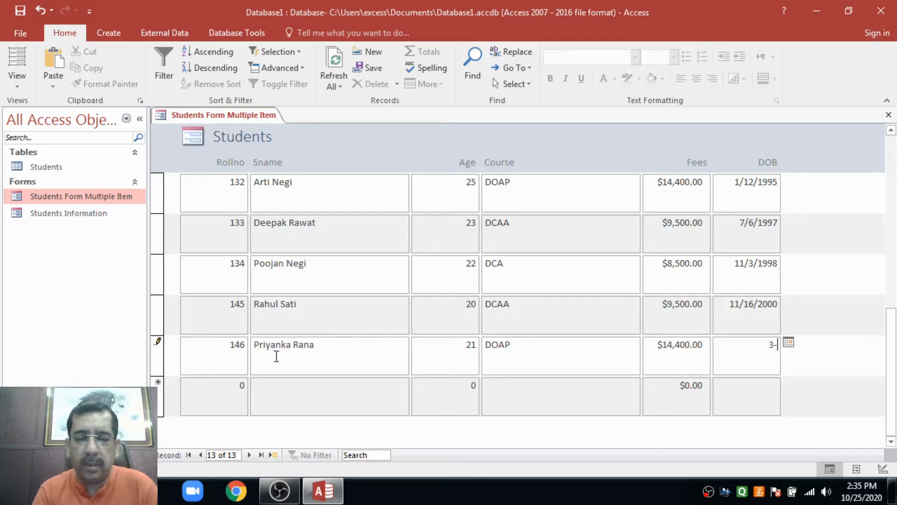
text(Dec-)
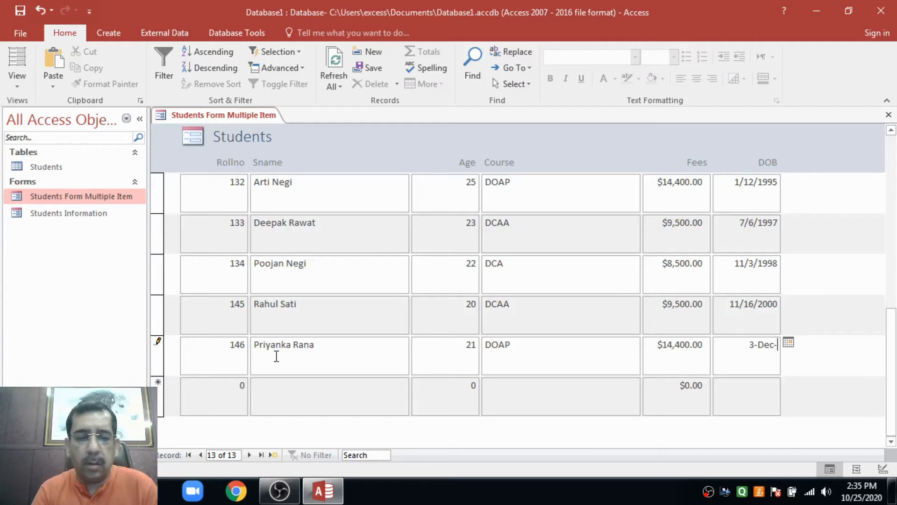
text(1999)
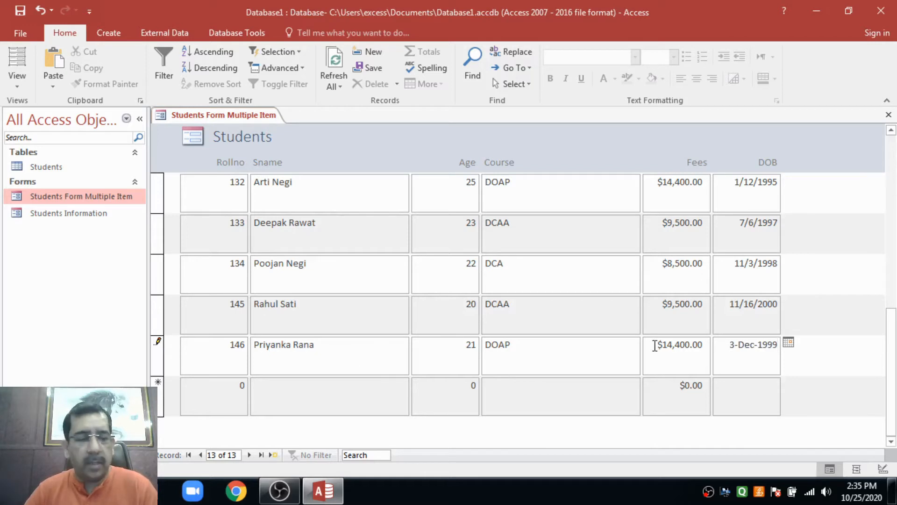
Close the Multiple Item form and check the newly added student record in the Students table
key(ctrl+w)
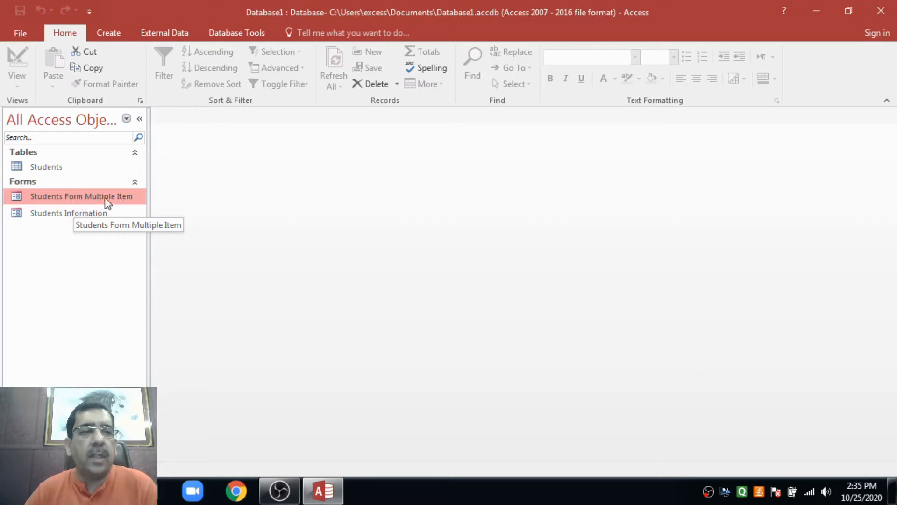
click(57, 167)
double_click(57, 167)
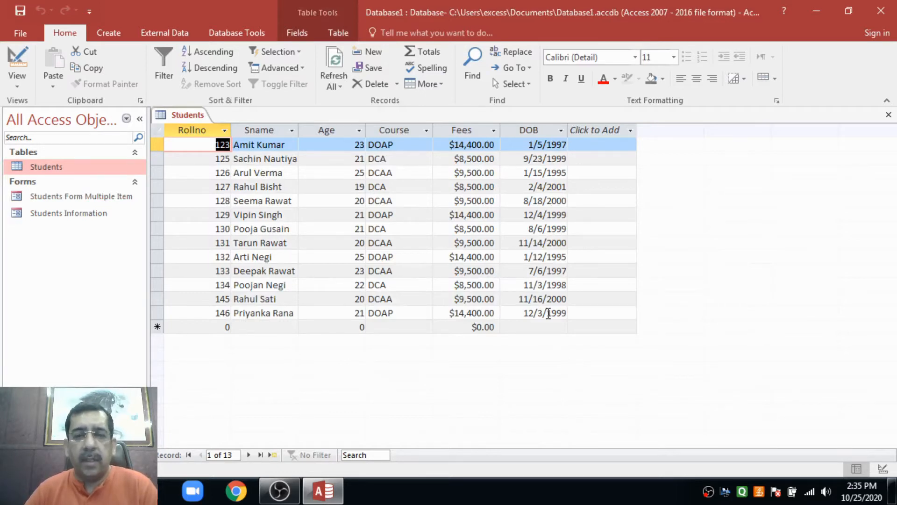
key(ctrl+w)
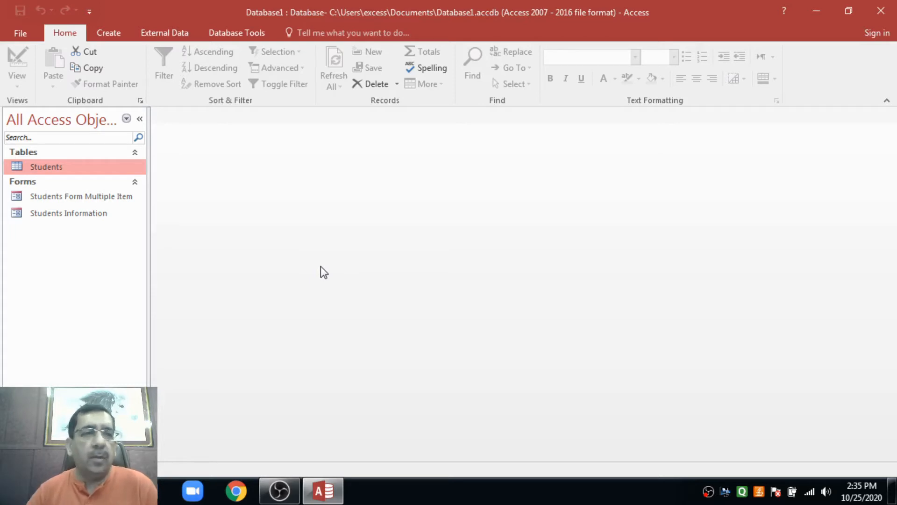
Create a Datasheet form based on the Students table
click(107, 35)
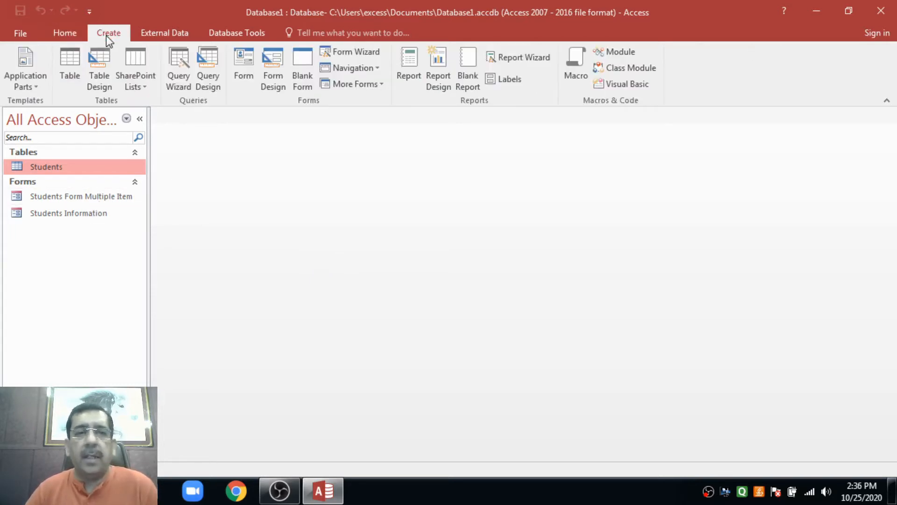
click(378, 85)
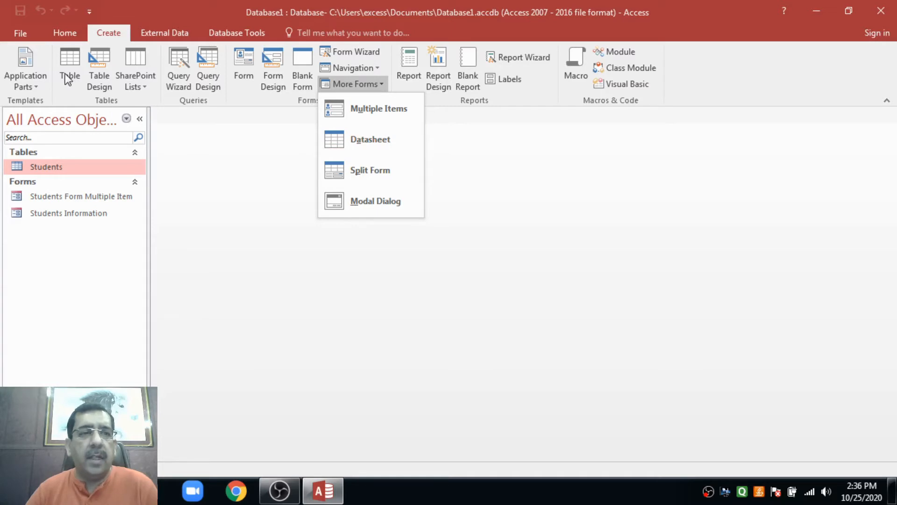
click(370, 145)
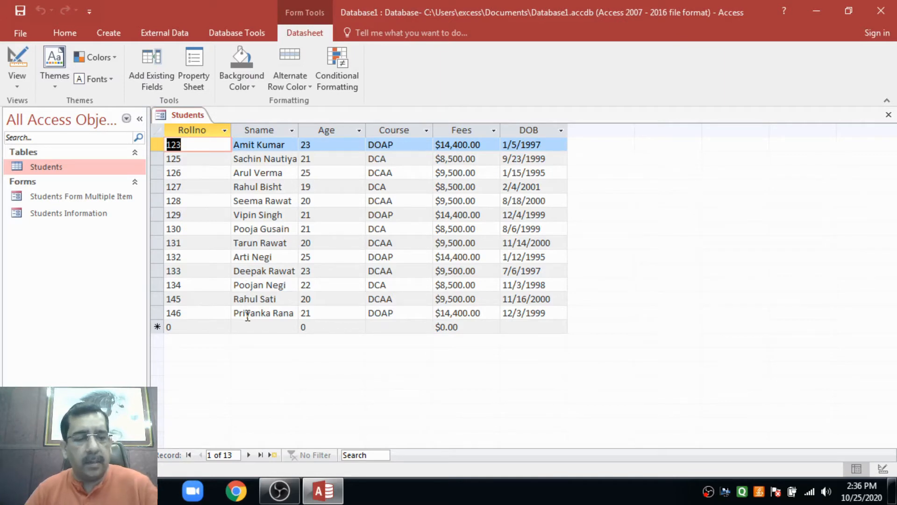
Close the new datasheet form and save it as "Students data sheet form"
key(ctrl+w)
click(396, 283)
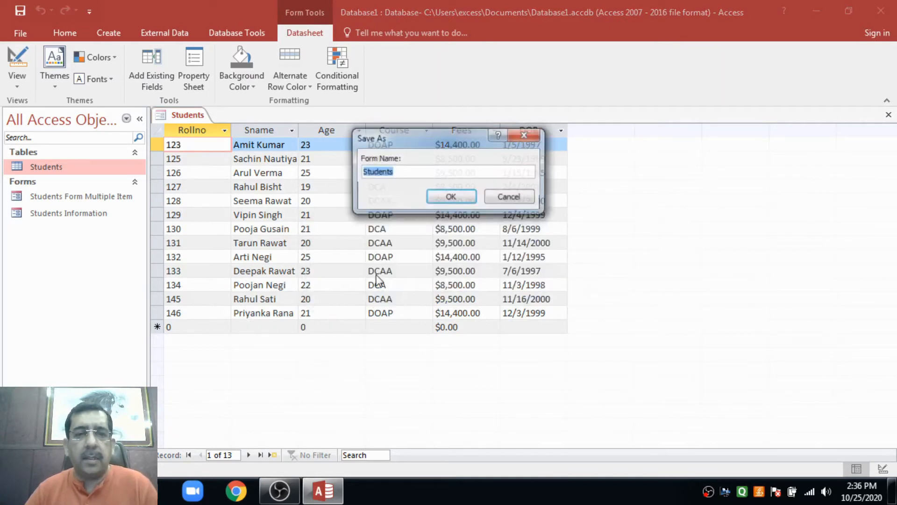
click(406, 172)
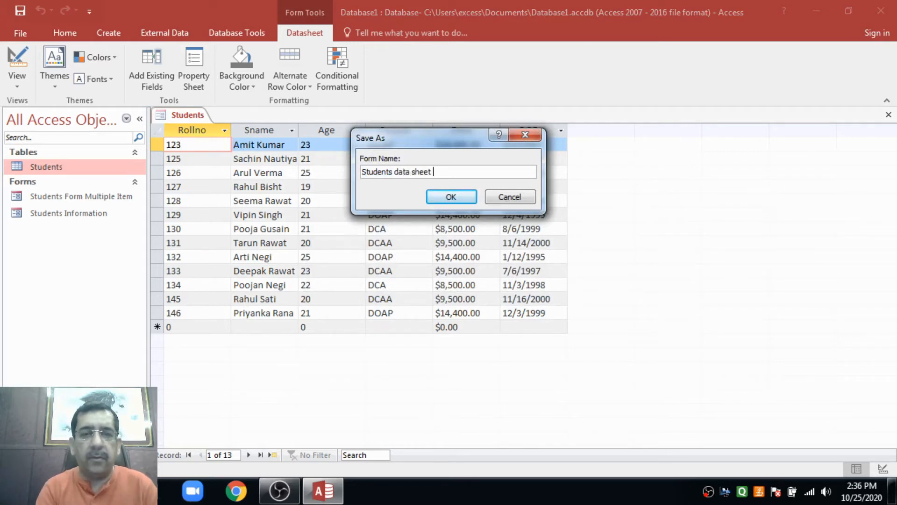
key(Return)
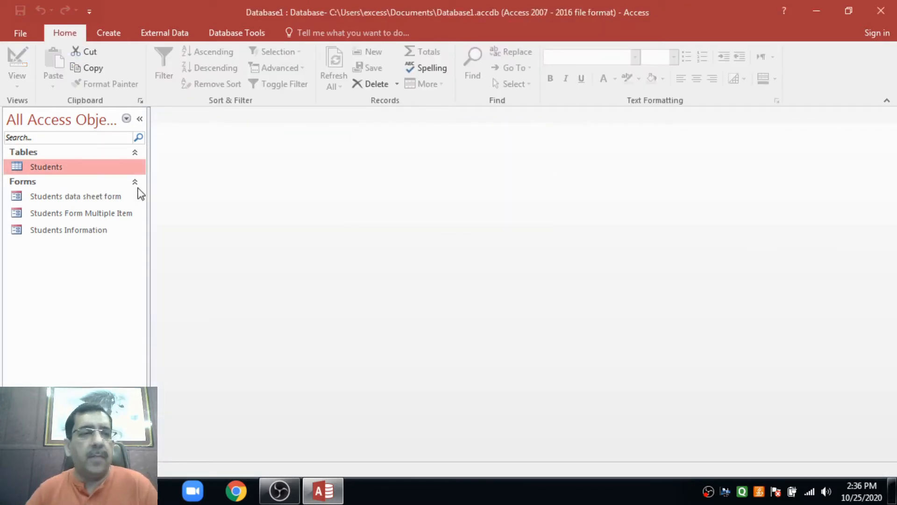
Open the Students data sheet form and enter the new student's roll number in the blank last row
double_click(105, 199)
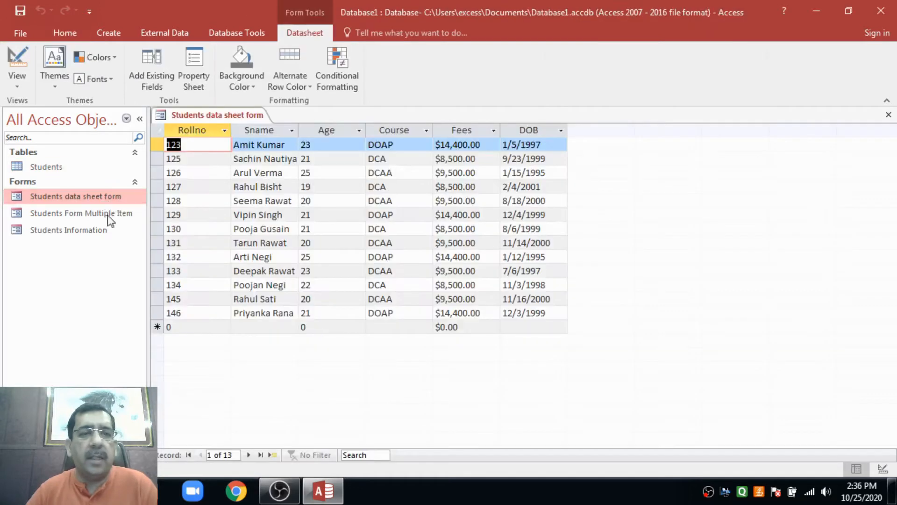
click(186, 327)
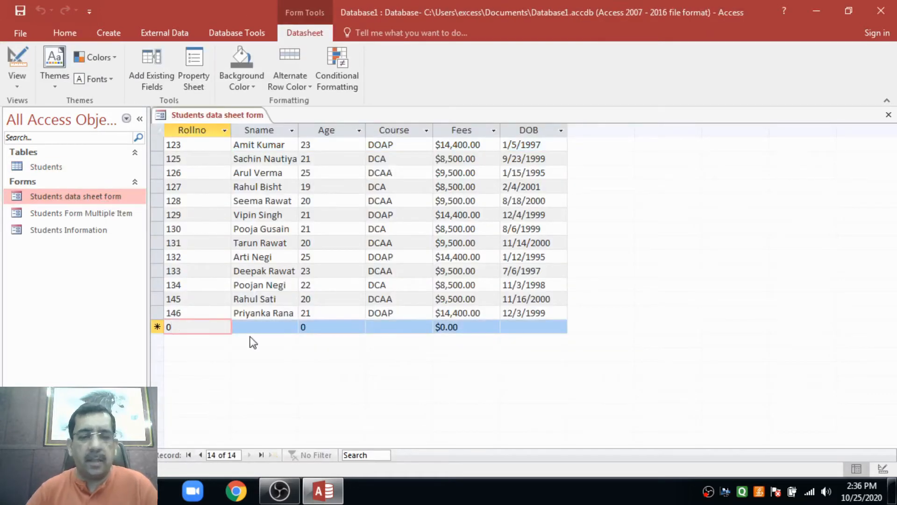
key(BackSpace)
text(14)
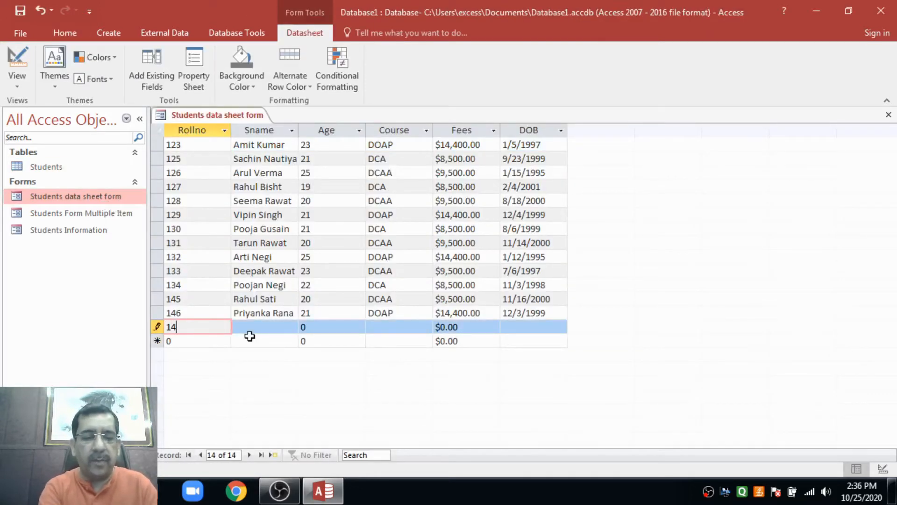
text(7)
key(Tab)
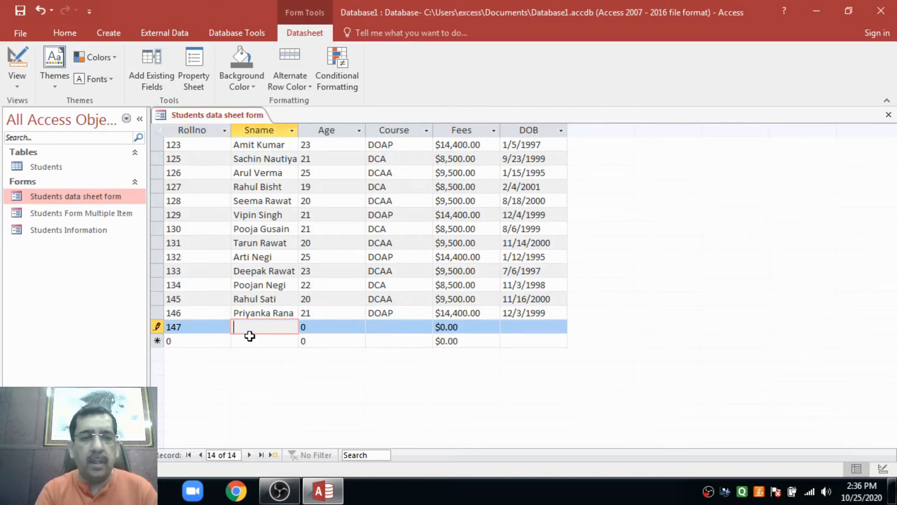
Enter the student's full name and an age of 20 in the new datasheet row
text(Raj)
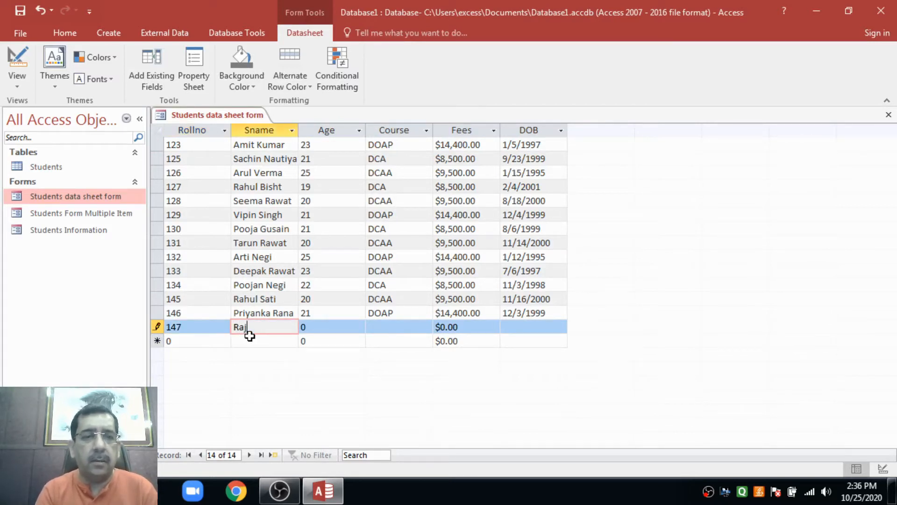
text(esh Sin)
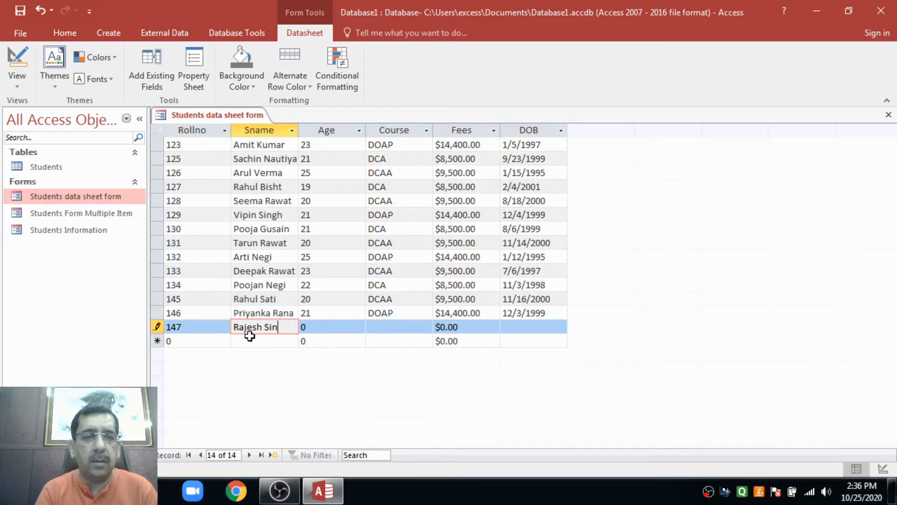
text(gh)
key(Tab)
text(20)
key(Tab)
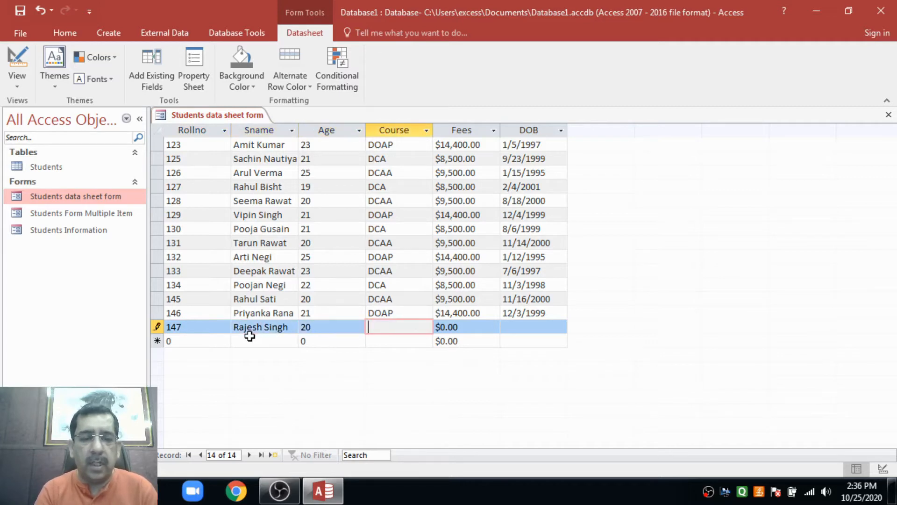
Complete the new row with course DCAA, fees of 9500 and the student's date of birth
key(Tab)
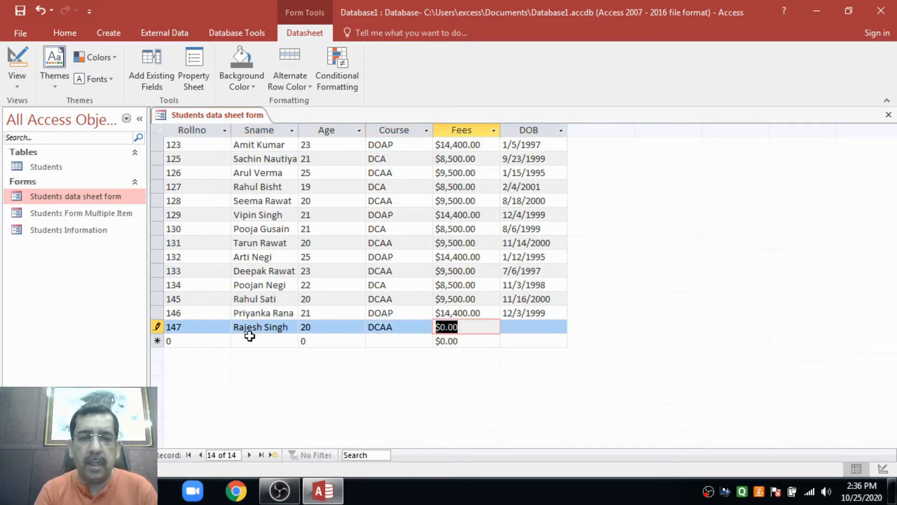
text(9500)
key(Tab)
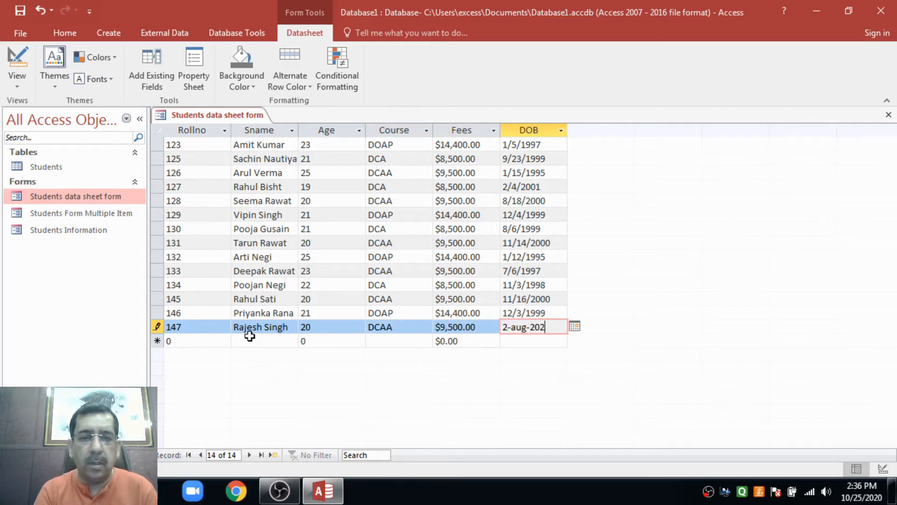
Close and reopen the Students data sheet form to check that the new record is stored
key(ctrl+w)
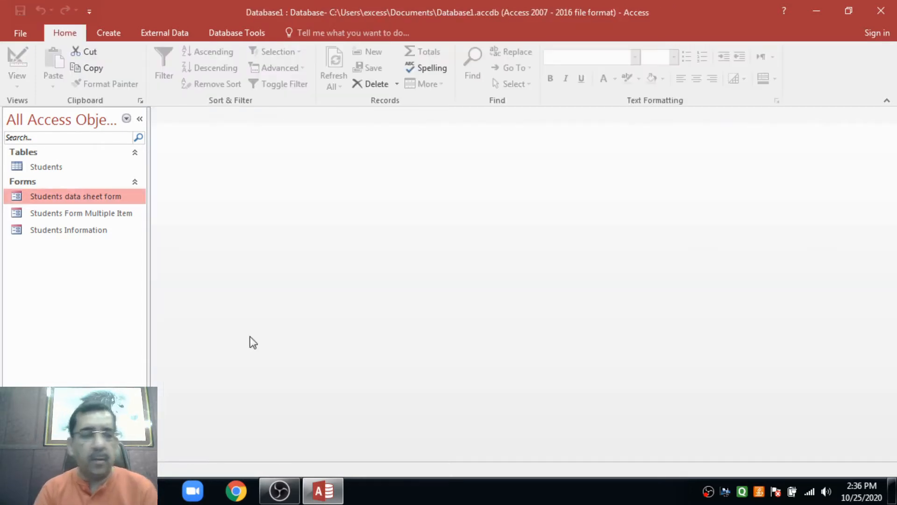
double_click(94, 197)
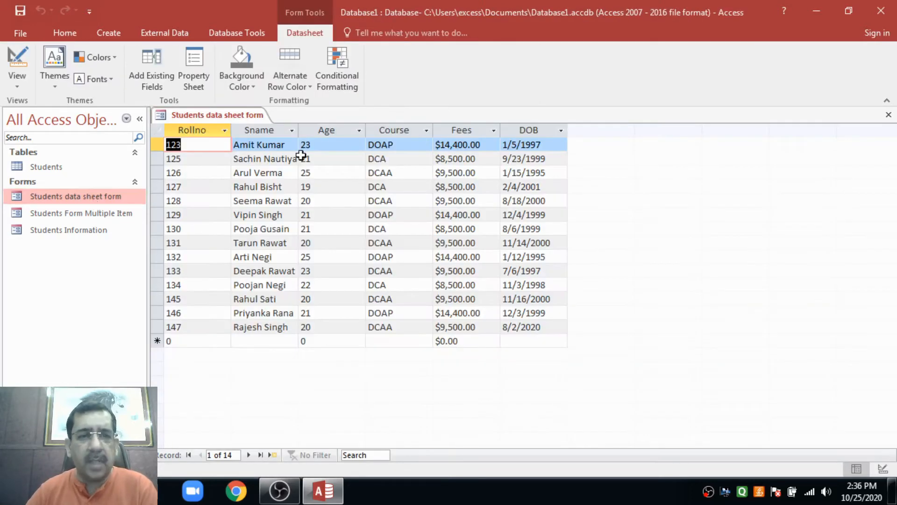
key(ctrl+w)
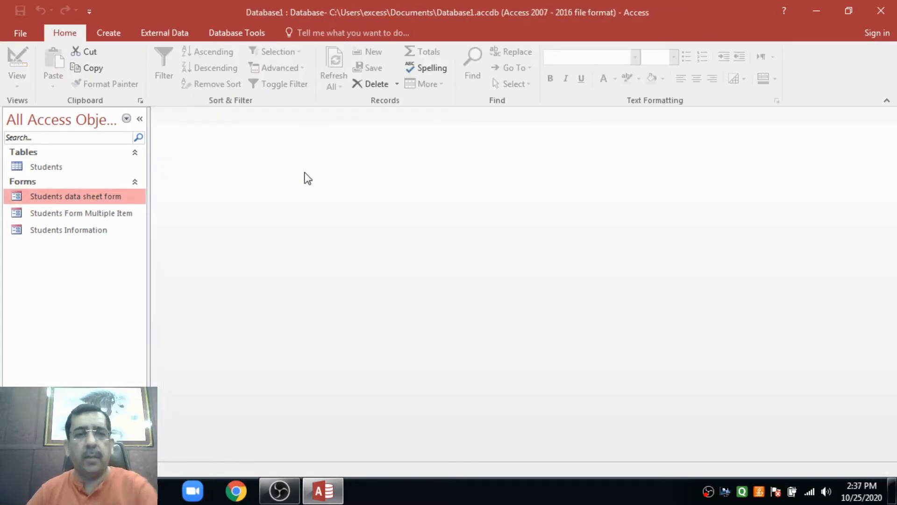
Create a Split Form based on the Students table
click(66, 168)
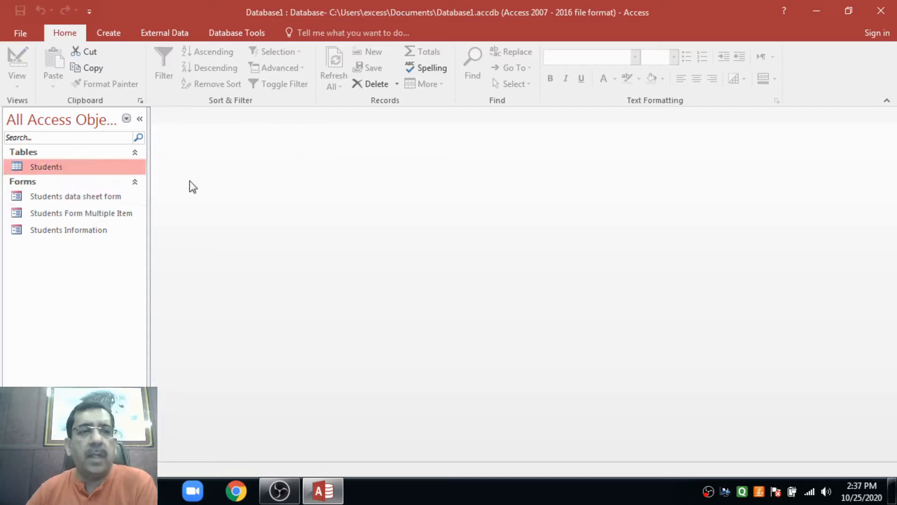
click(117, 34)
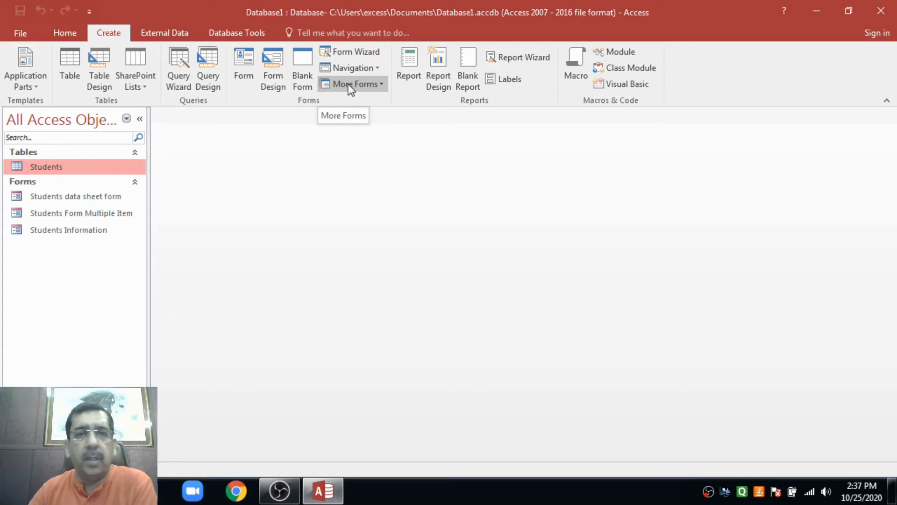
click(379, 83)
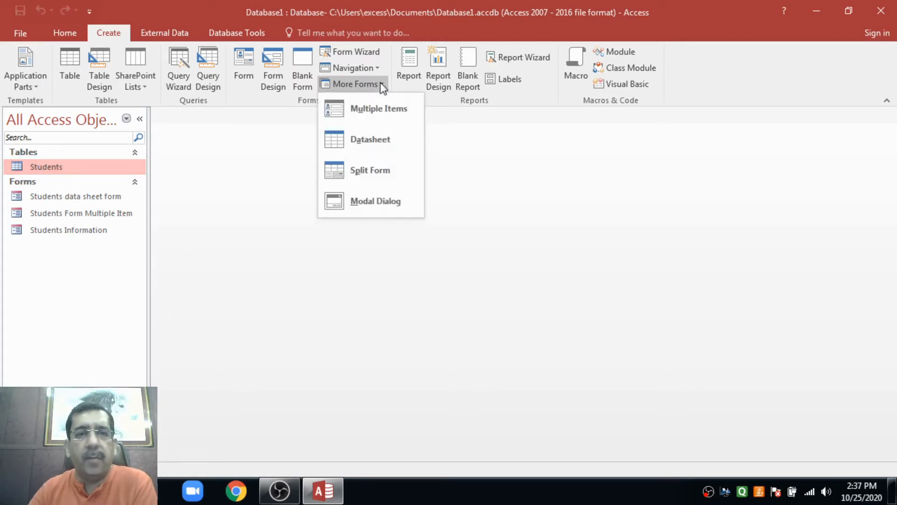
click(374, 172)
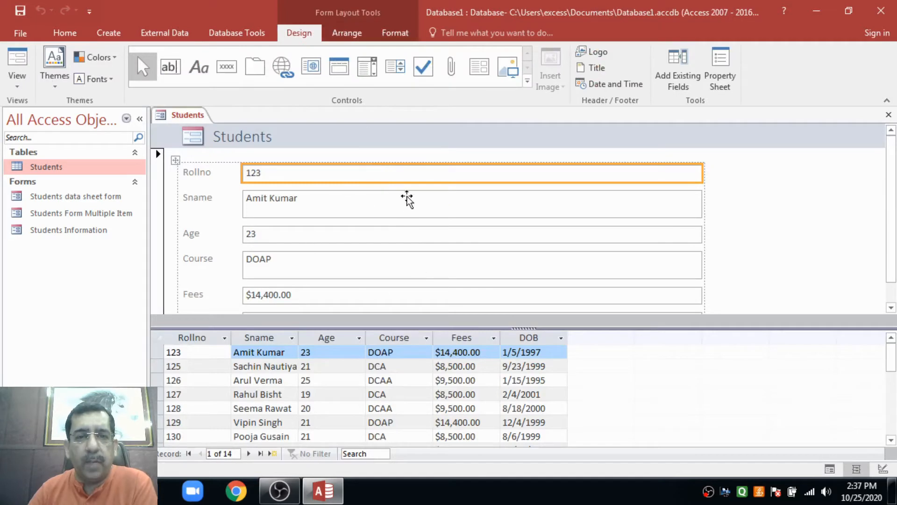
Select several student rows in the split form's datasheet and compare them with the details in its form section
scroll(402, 261, down, 1)
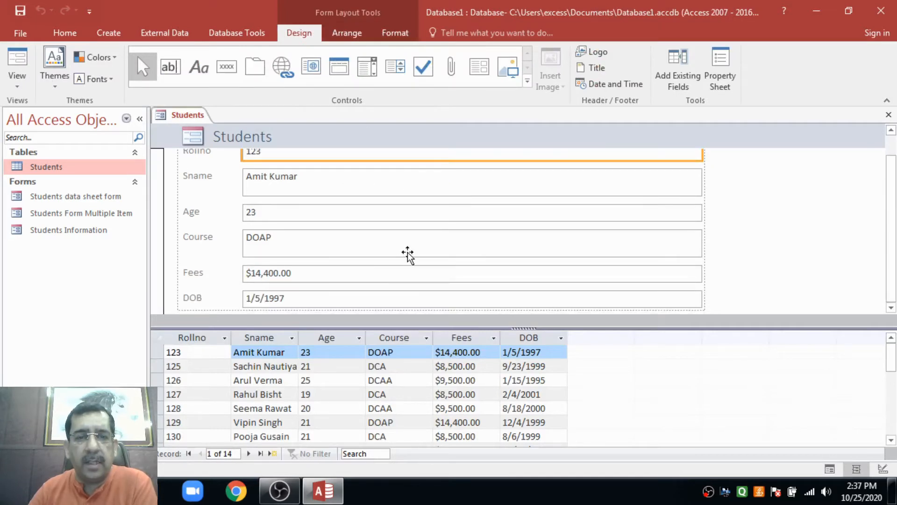
scroll(407, 261, up, 1)
click(430, 362)
click(264, 352)
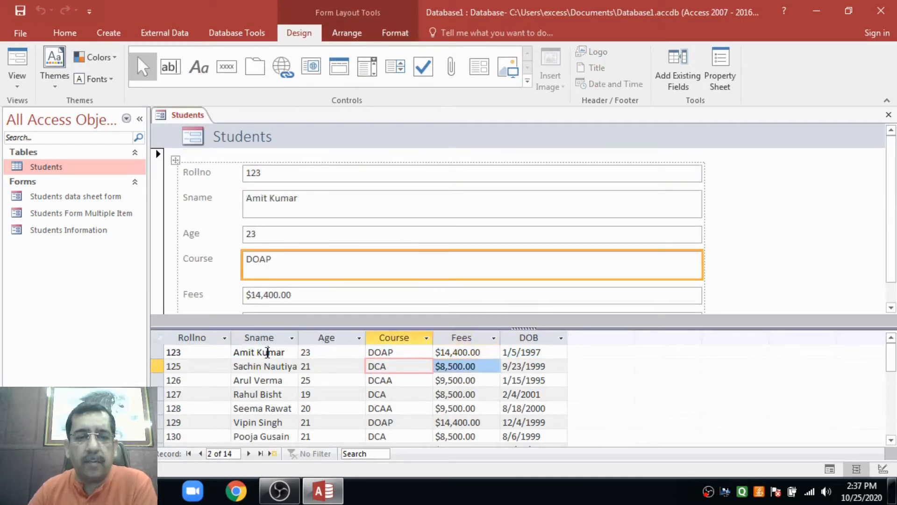
click(214, 352)
click(201, 366)
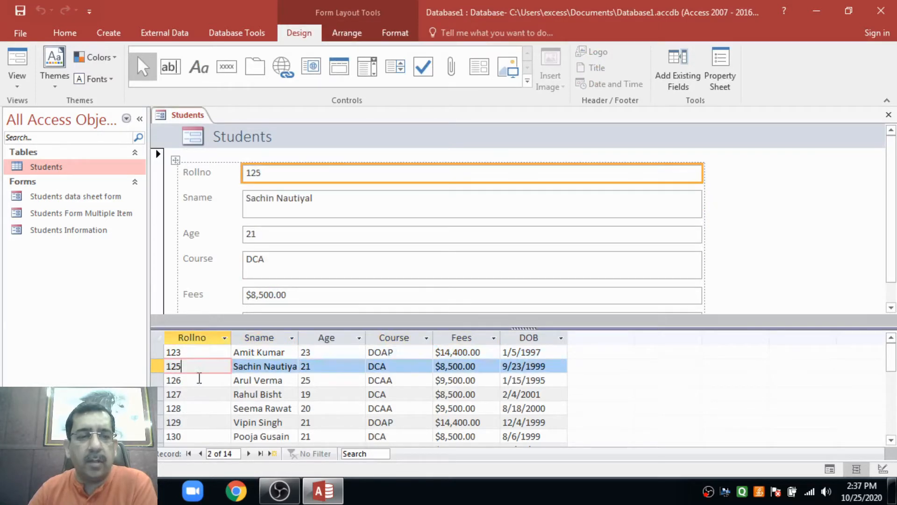
click(197, 380)
click(193, 394)
scroll(192, 401, down, 3)
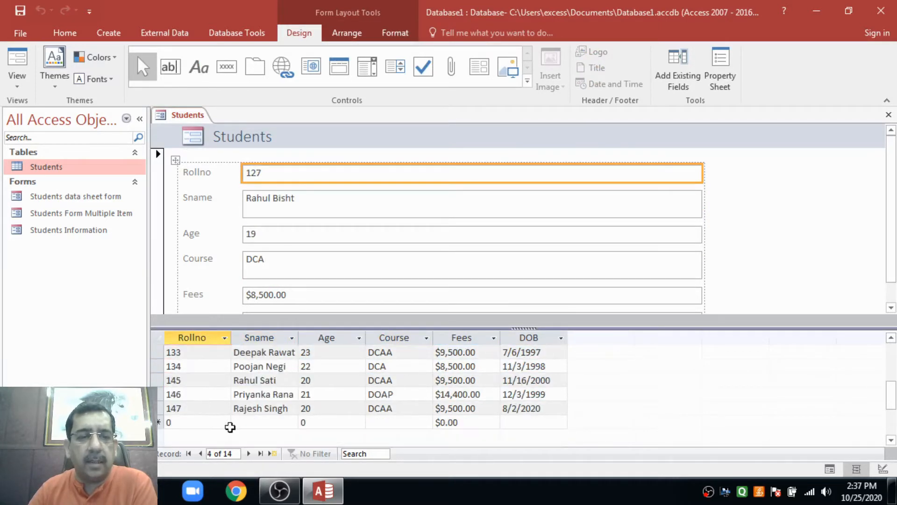
Step backward and forward through the student records to examine how both sections of the split form follow
click(201, 453)
click(201, 453)
click(248, 453)
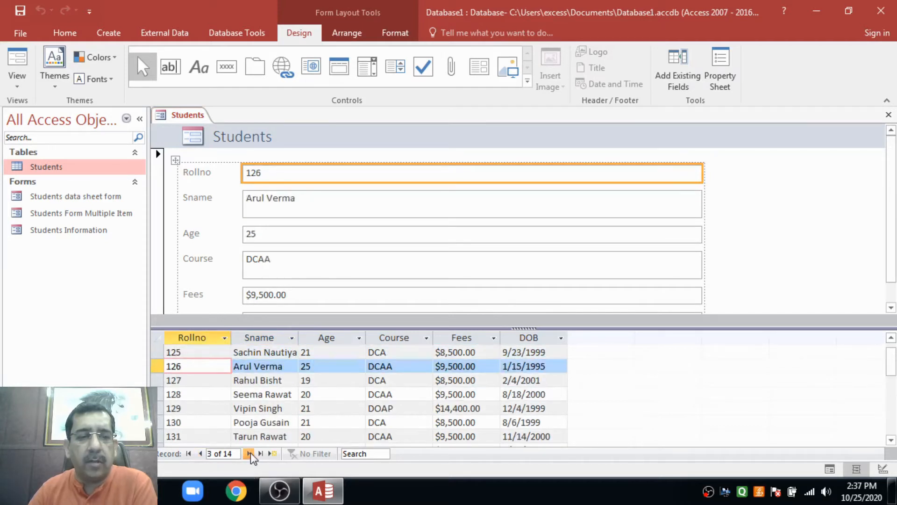
click(248, 453)
click(248, 453)
click(201, 453)
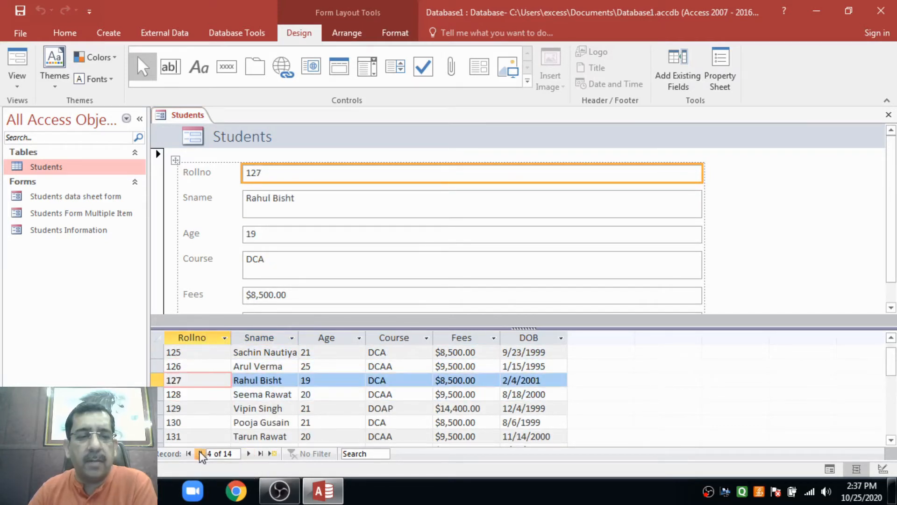
click(201, 454)
click(200, 453)
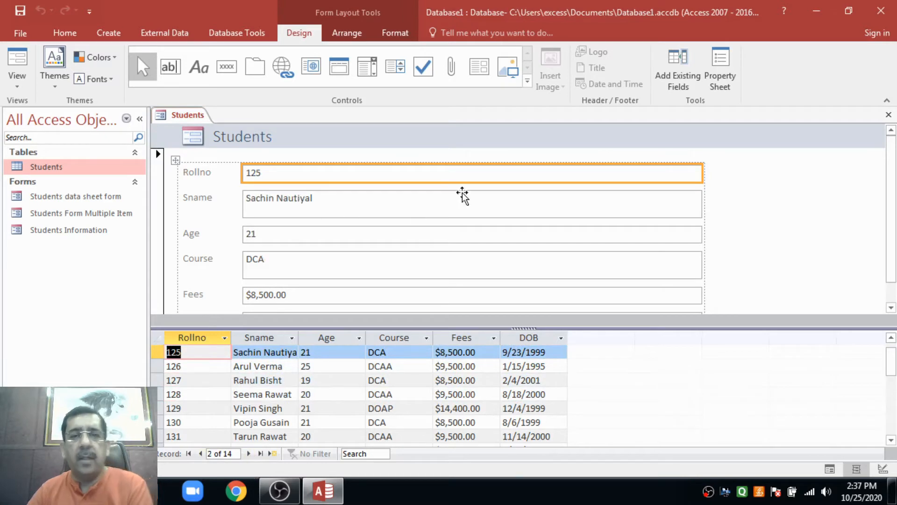
scroll(351, 202, down, 2)
scroll(344, 210, up, 2)
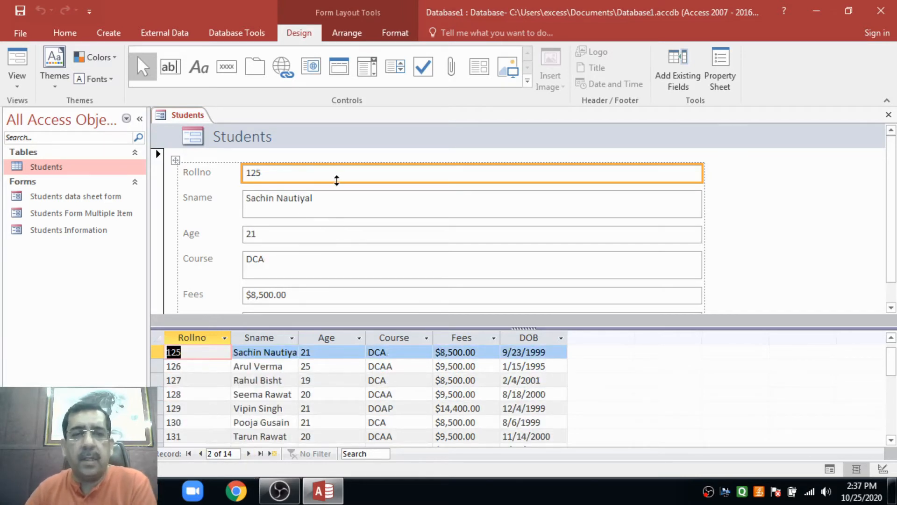
click(334, 177)
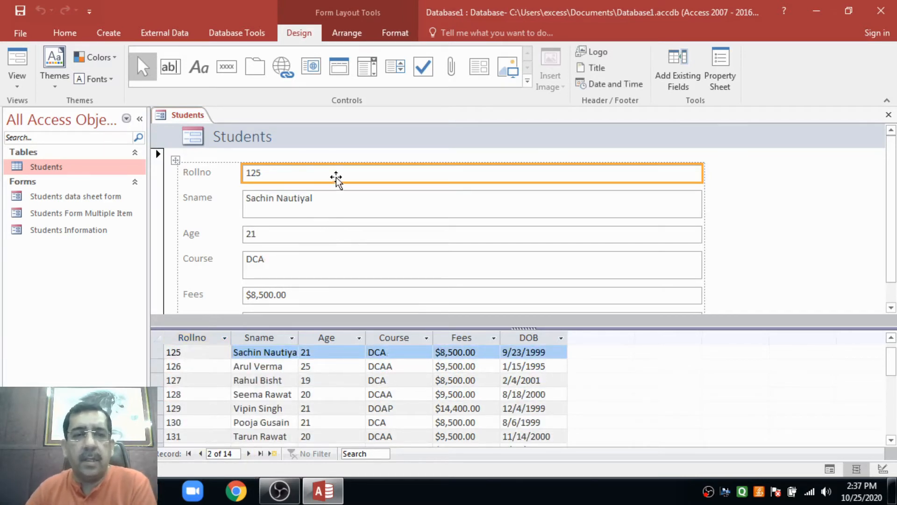
click(249, 453)
click(249, 454)
click(249, 453)
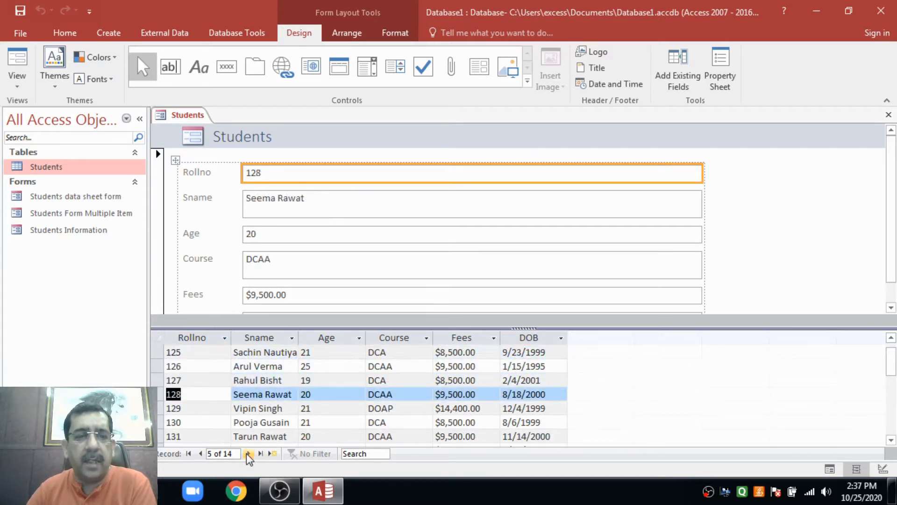
Go to a new blank record in the split form, then close the form and save it as "Students Split Form"
click(272, 453)
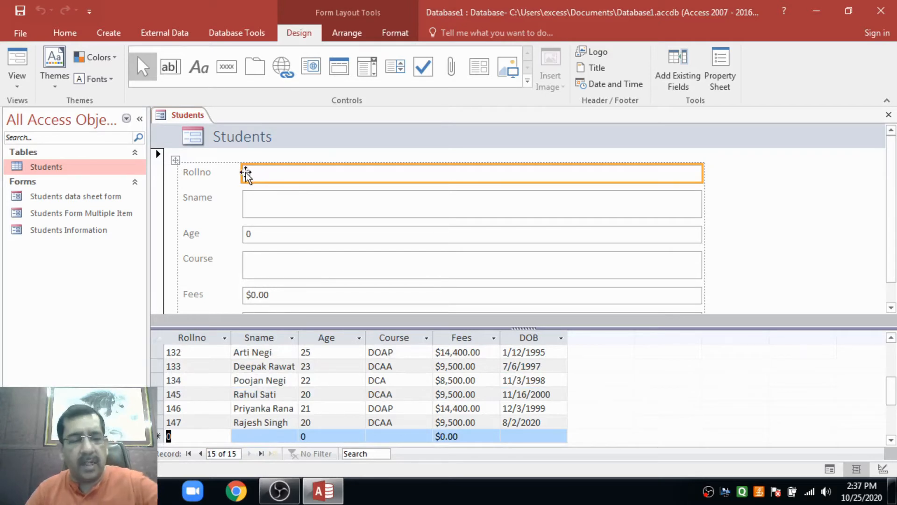
key(ctrl+w)
click(396, 284)
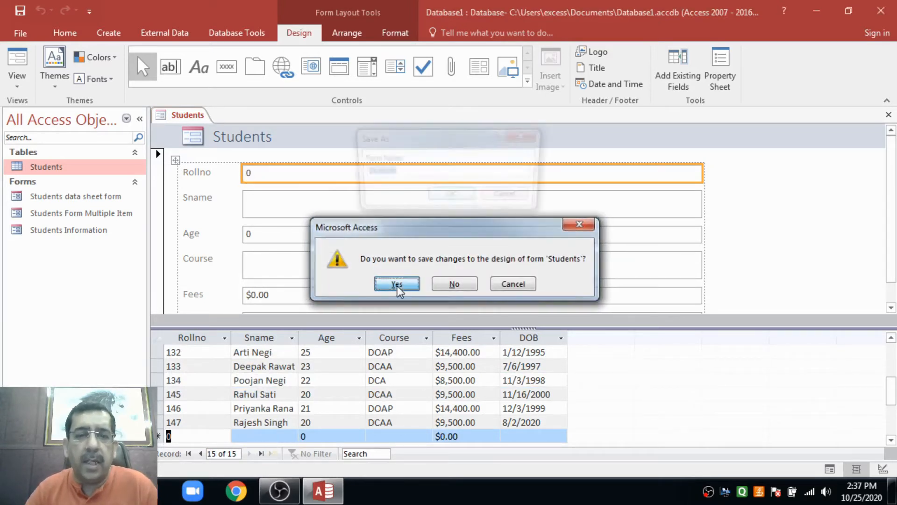
click(403, 172)
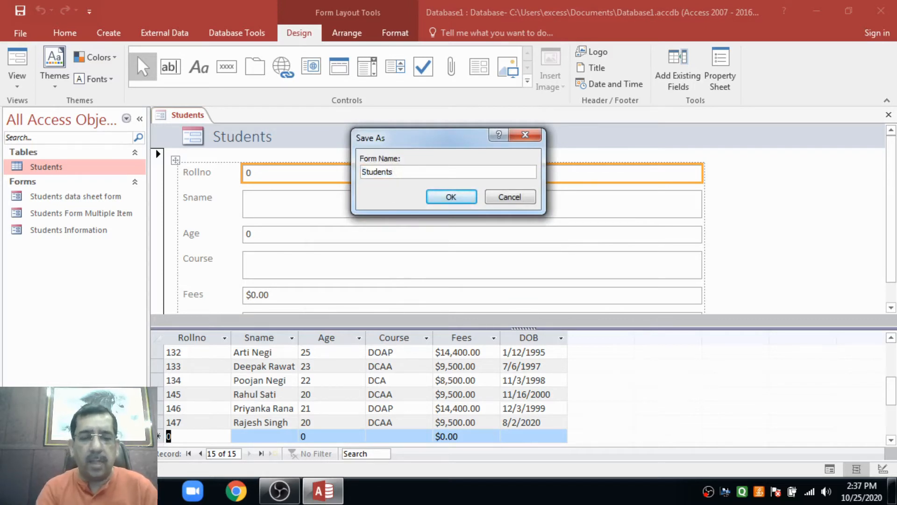
text(Split Form)
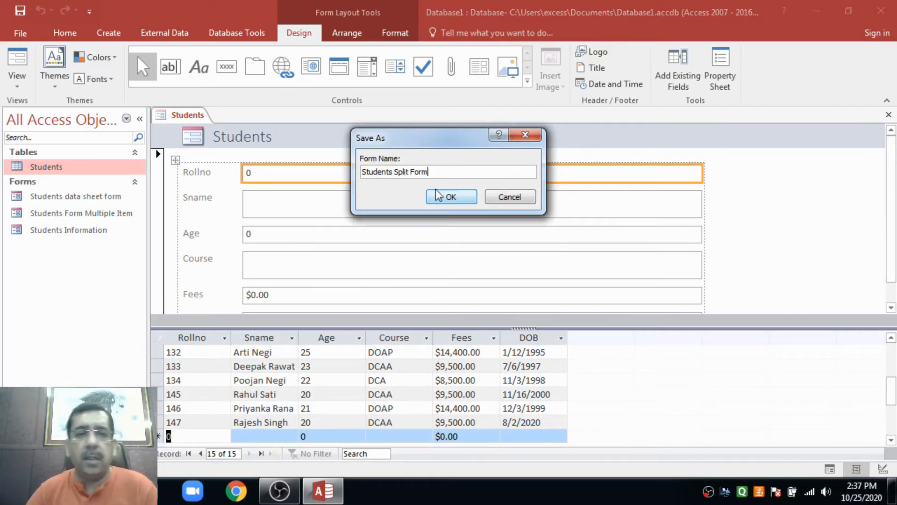
click(451, 196)
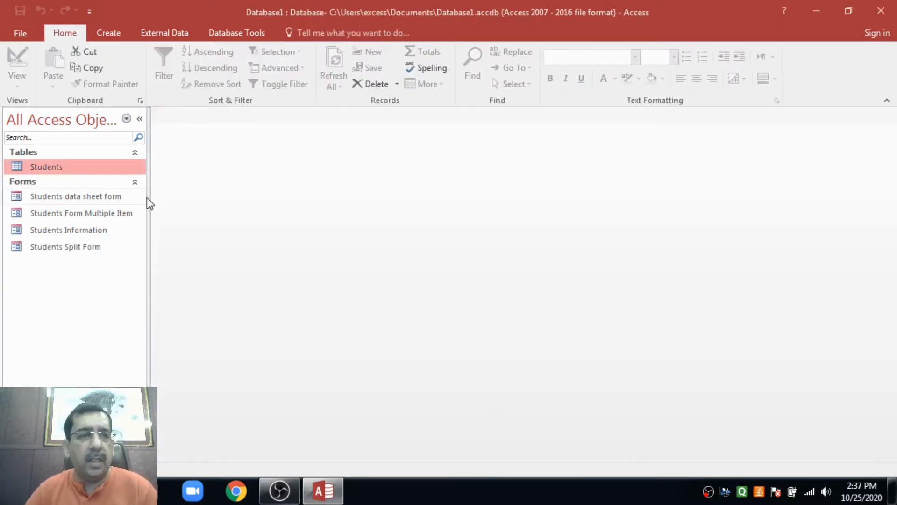
Reopen Students Split Form and start a new record with the student's roll number and full name
double_click(75, 250)
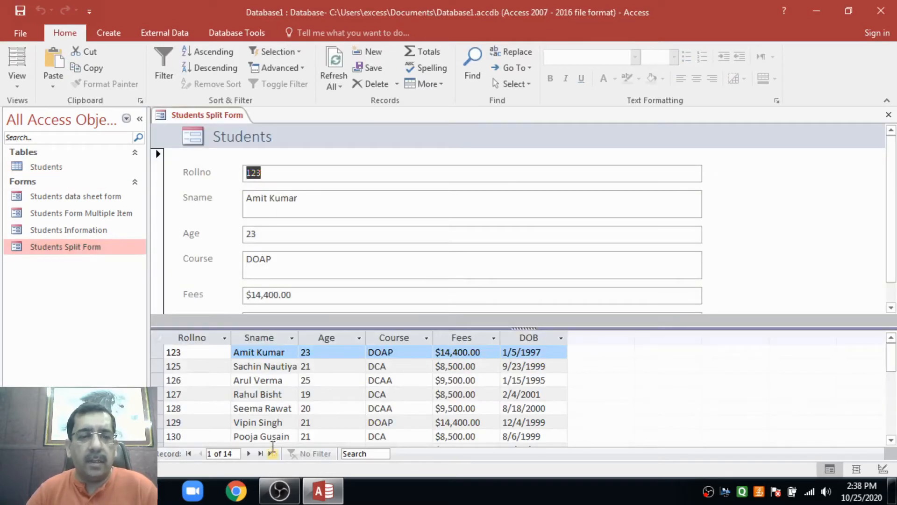
click(273, 453)
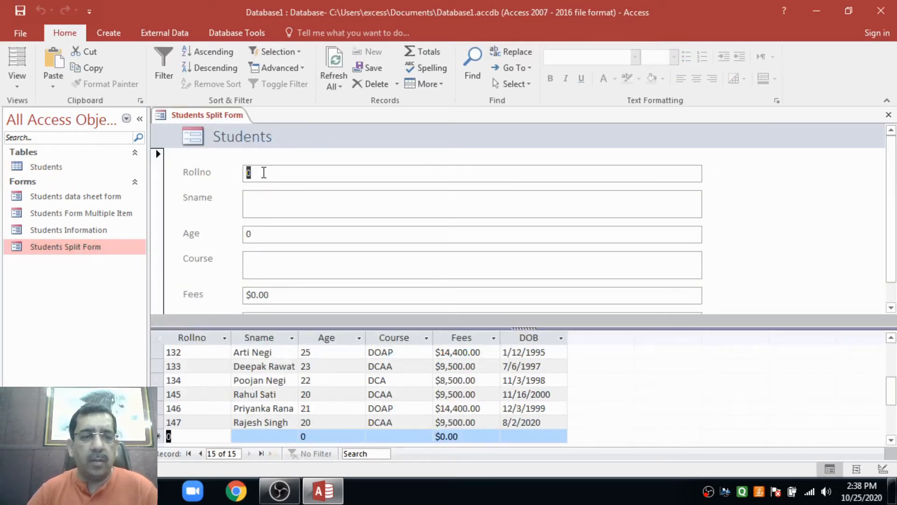
text(148)
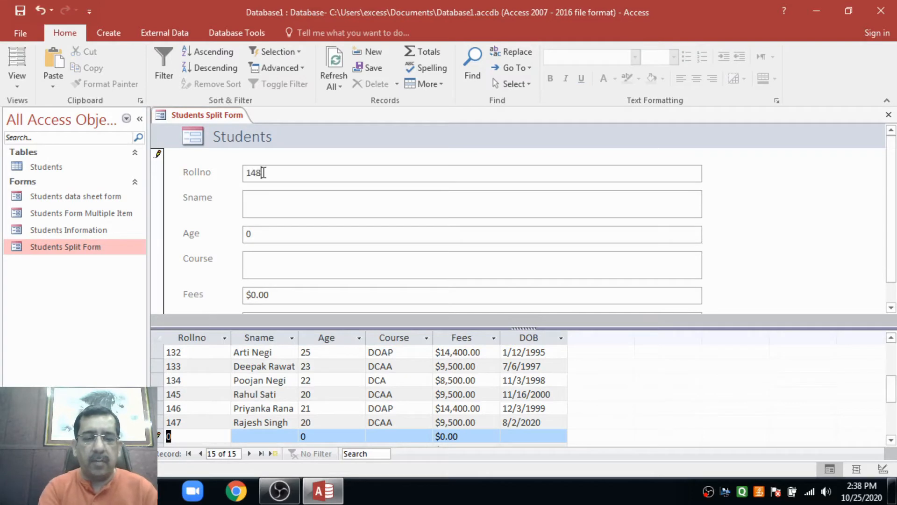
key(Tab)
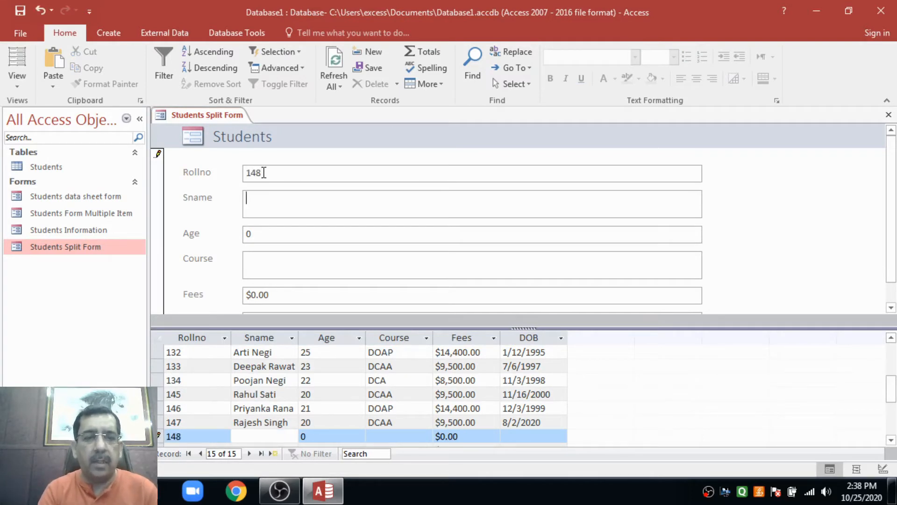
text(Seema )
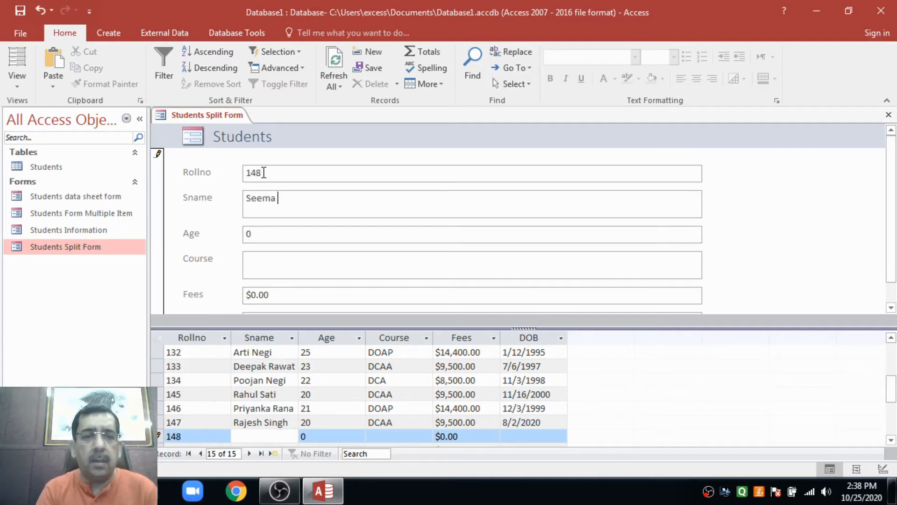
text(Rawat)
key(Tab)
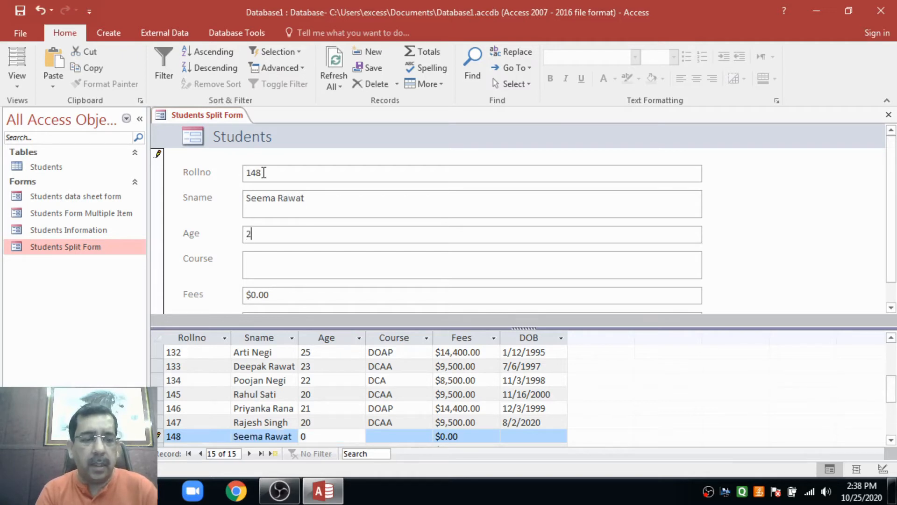
Complete the new record with age 21, course DCA, fees 8500 and the student's date of birth
text(21)
key(Tab)
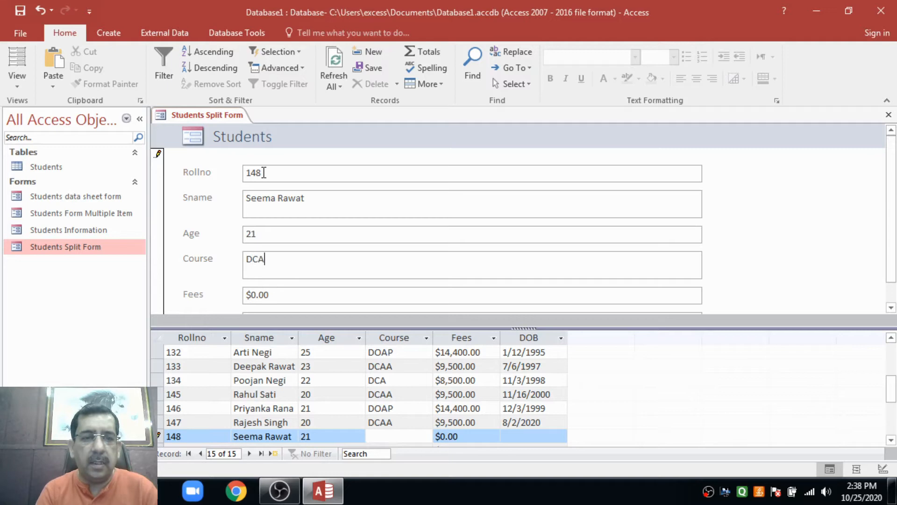
key(Tab)
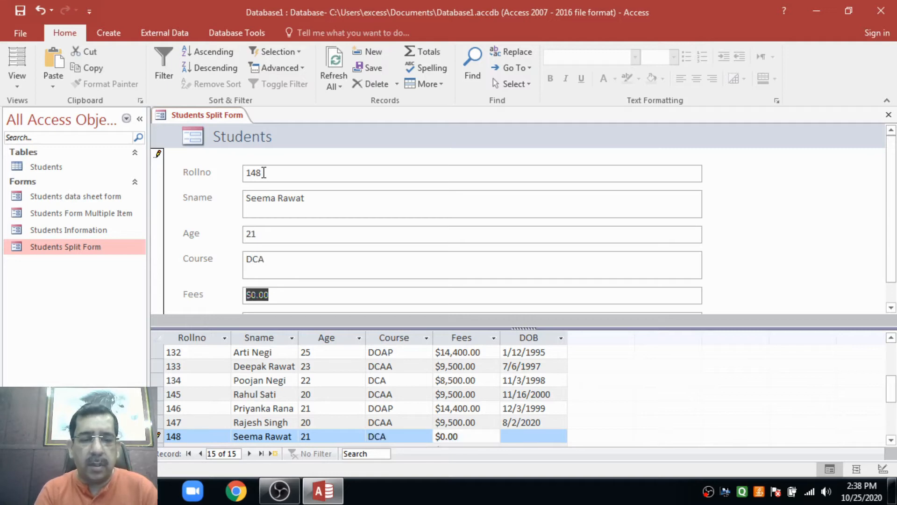
text(8500)
key(Tab)
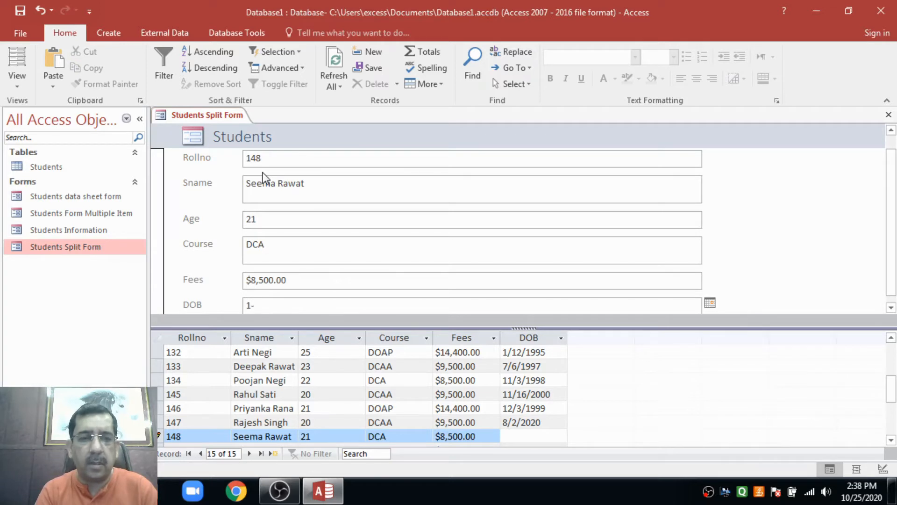
text(1-Fe)
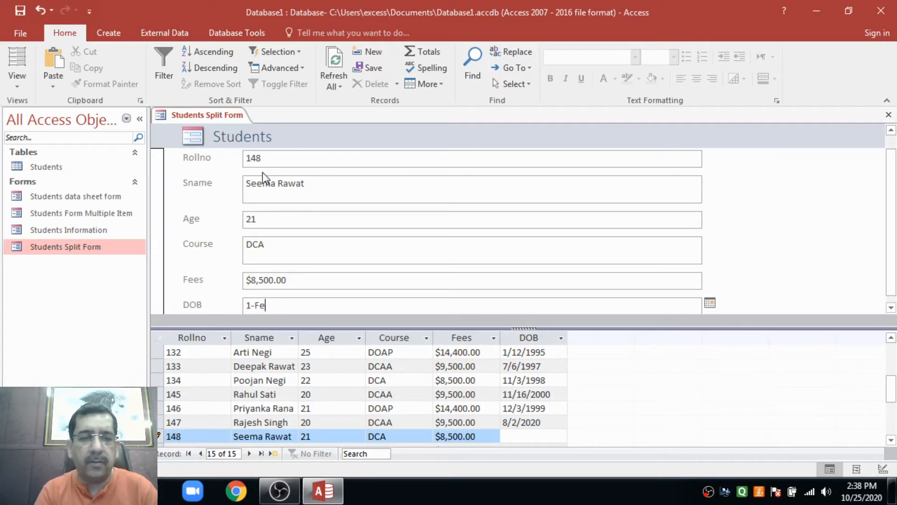
text(b-1999)
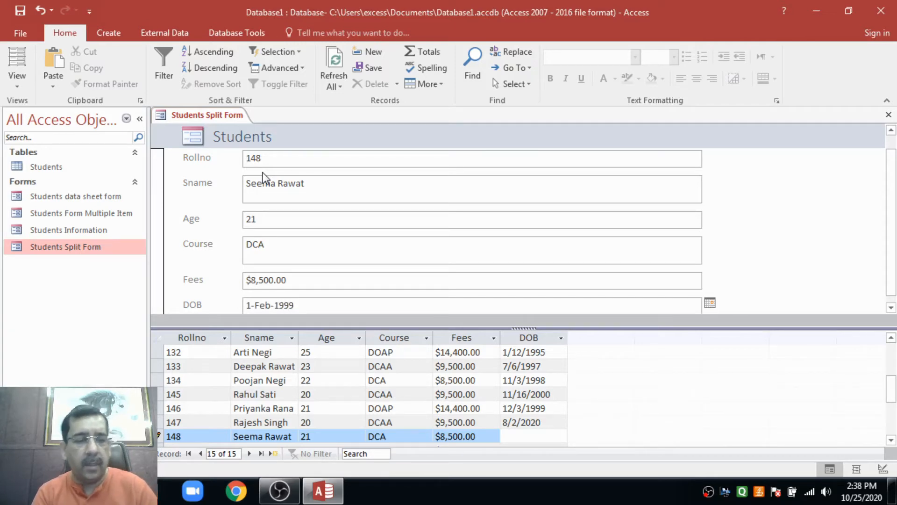
Close the split form and open the Students table to check that the new record is stored, then close the table
key(ctrl+F4)
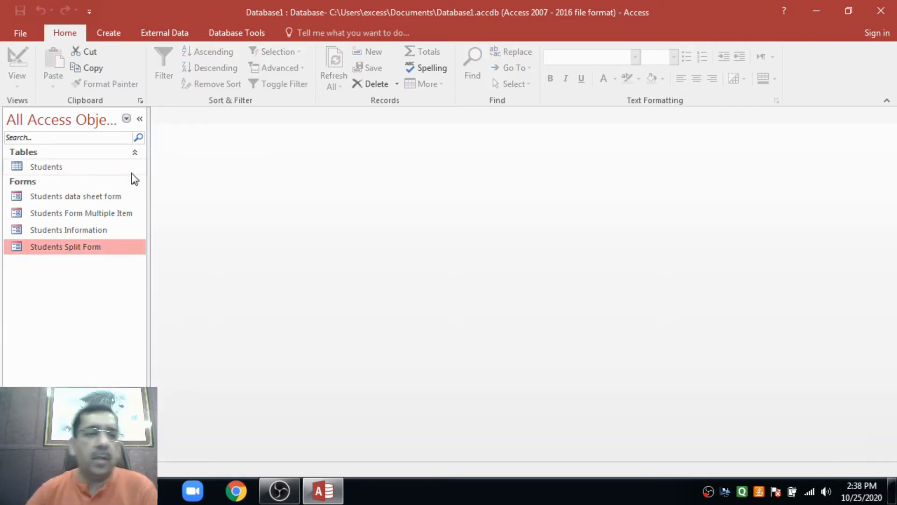
double_click(62, 169)
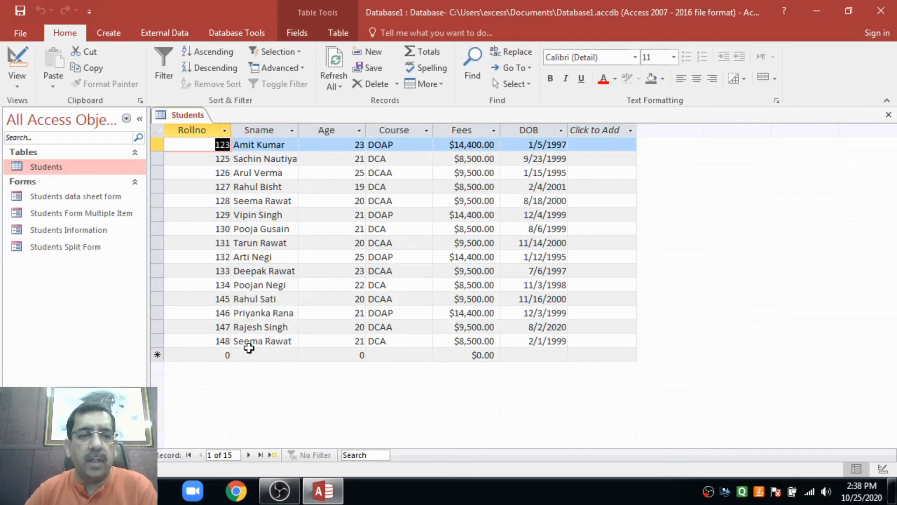
key(ctrl+F4)
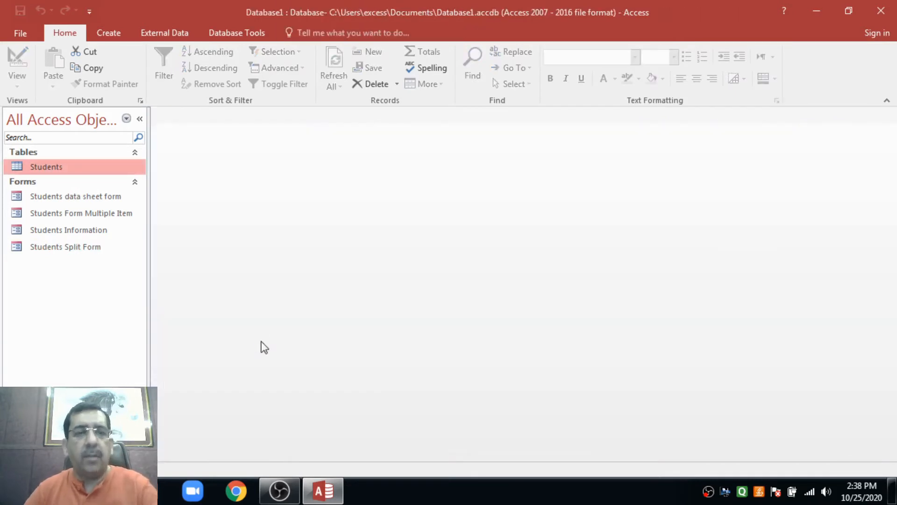
Create a Modal Dialog form and widen its Detail section to about 7.7 inches
click(113, 29)
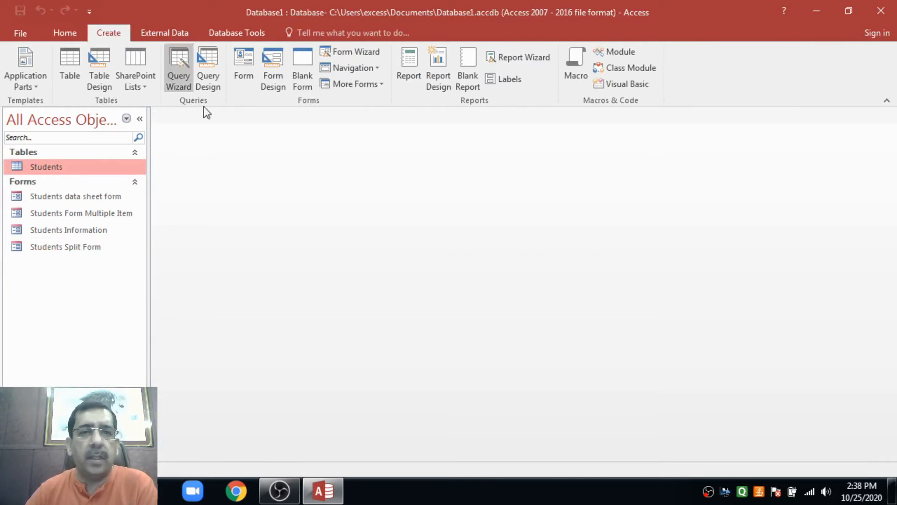
click(382, 85)
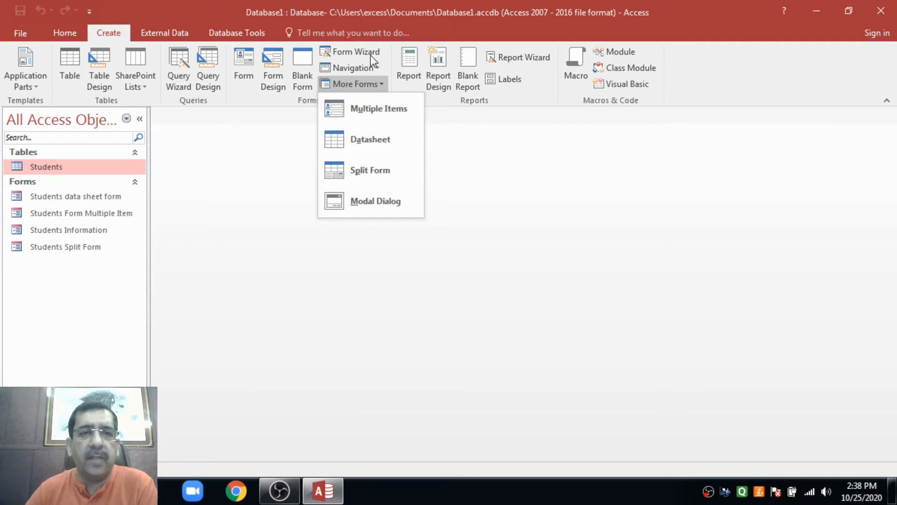
click(365, 206)
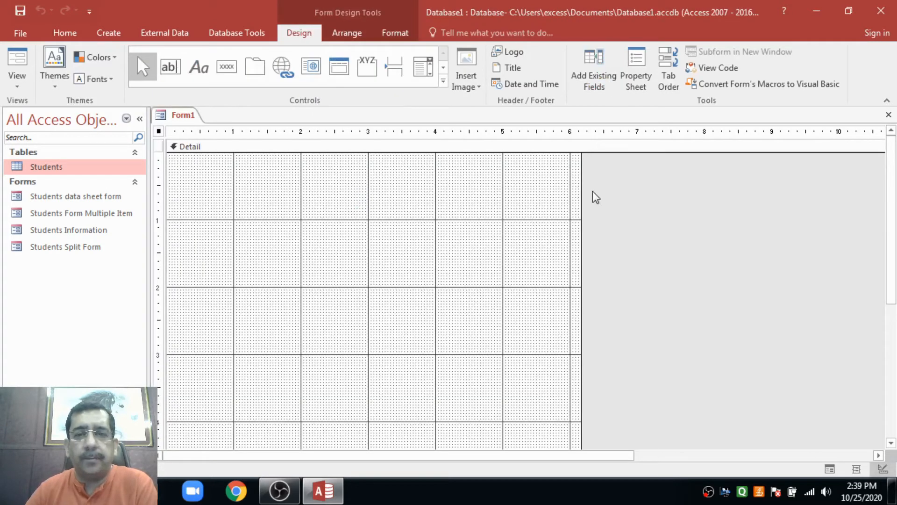
drag(581, 184, 682, 191)
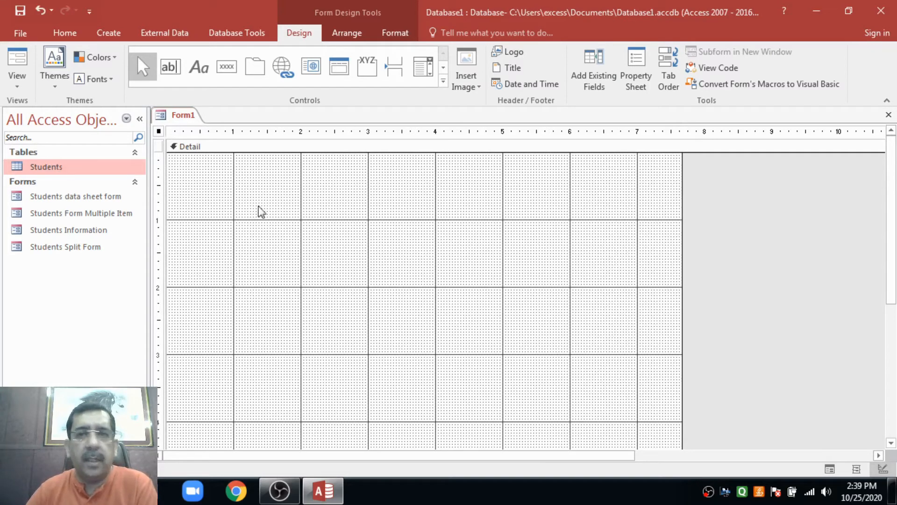
List the Students table's fields and place Rollno on the form, its label at 1 inch and its text box at 2 inches across
click(593, 77)
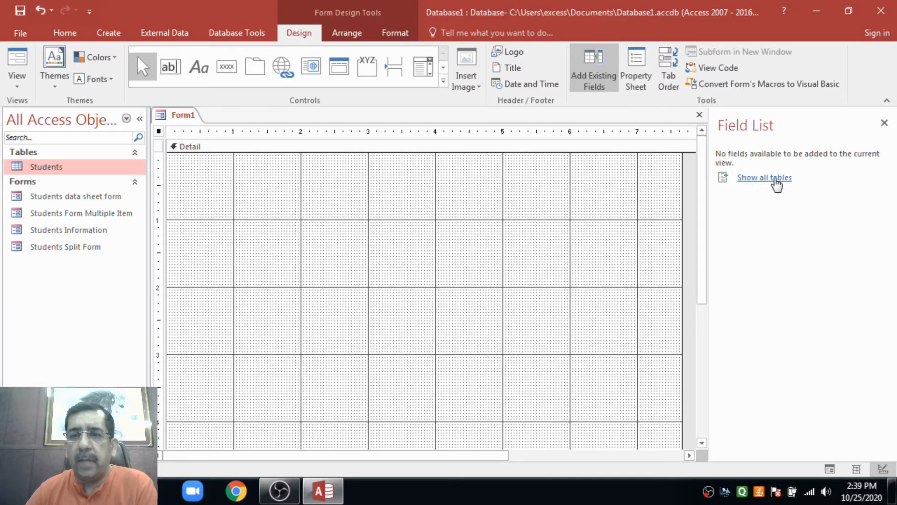
click(776, 183)
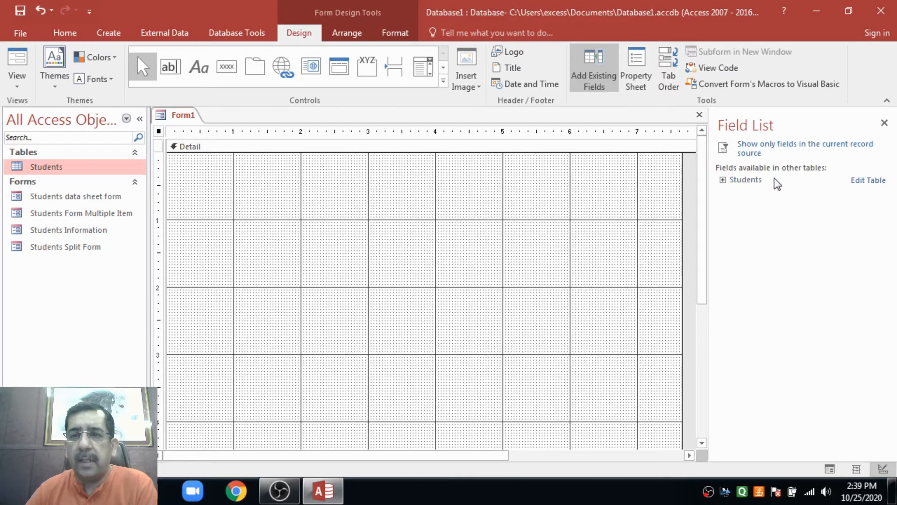
click(723, 180)
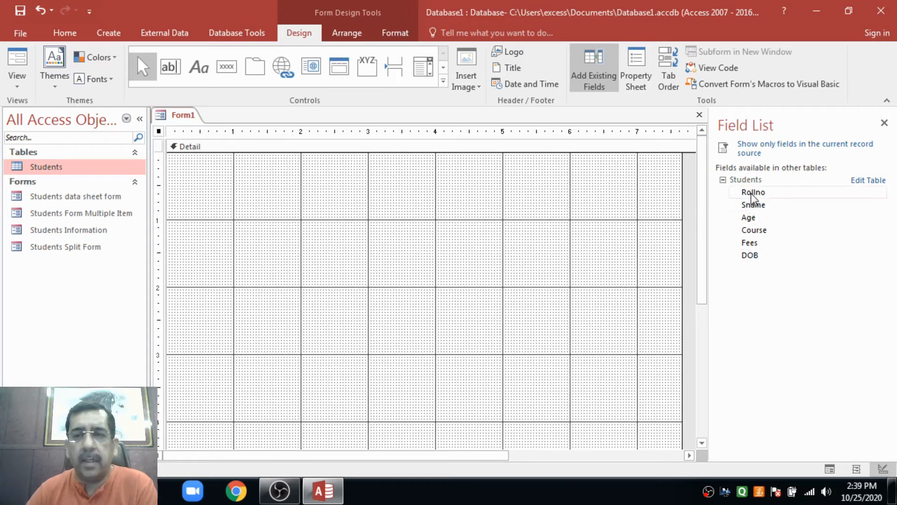
drag(754, 192, 381, 237)
drag(319, 240, 302, 225)
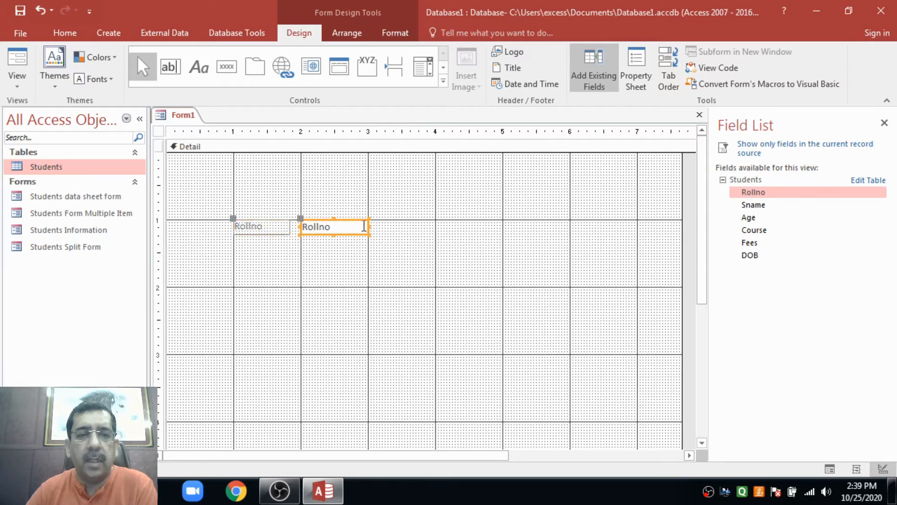
click(496, 245)
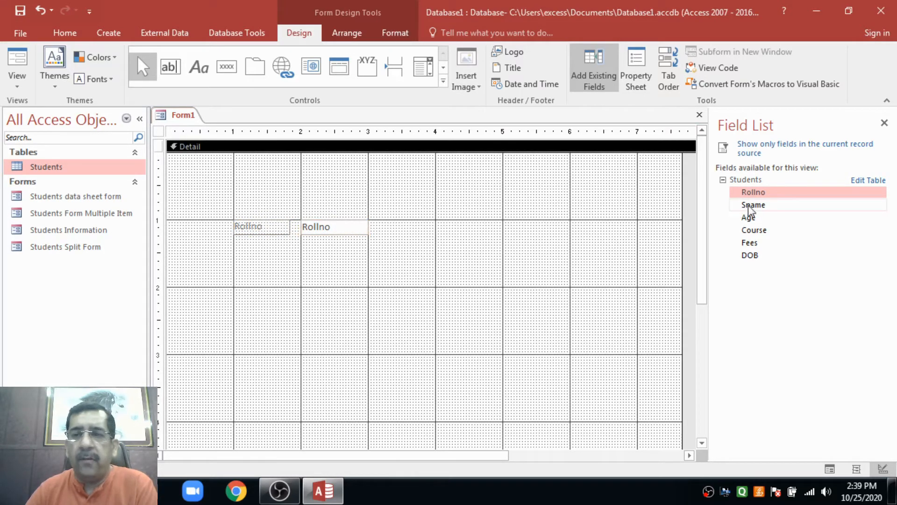
Add the Sname field in line with Rollno, its label at 4 inches across, and widen its text box to about 1.5 inches
drag(749, 204, 456, 245)
drag(398, 249, 503, 219)
drag(569, 227, 606, 227)
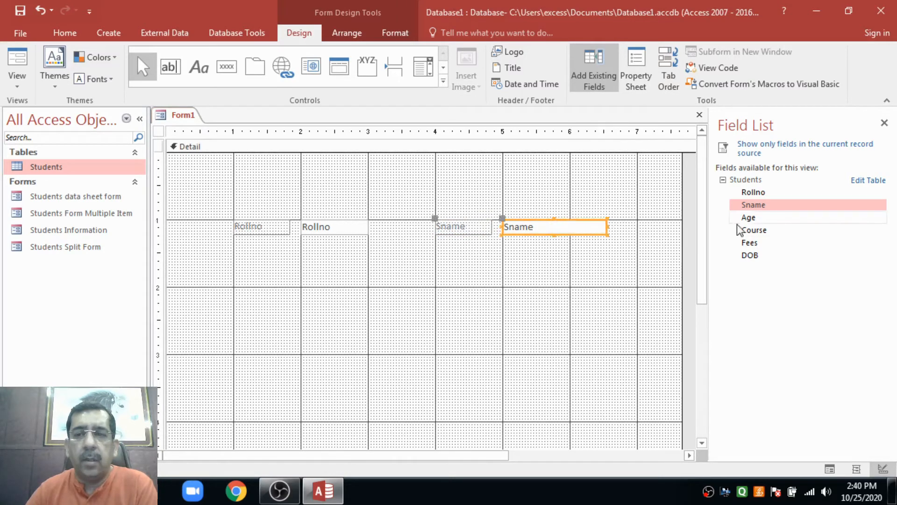
Add the Age field directly below Rollno, aligning its label and text box with those above
drag(749, 219, 389, 267)
drag(309, 270, 300, 249)
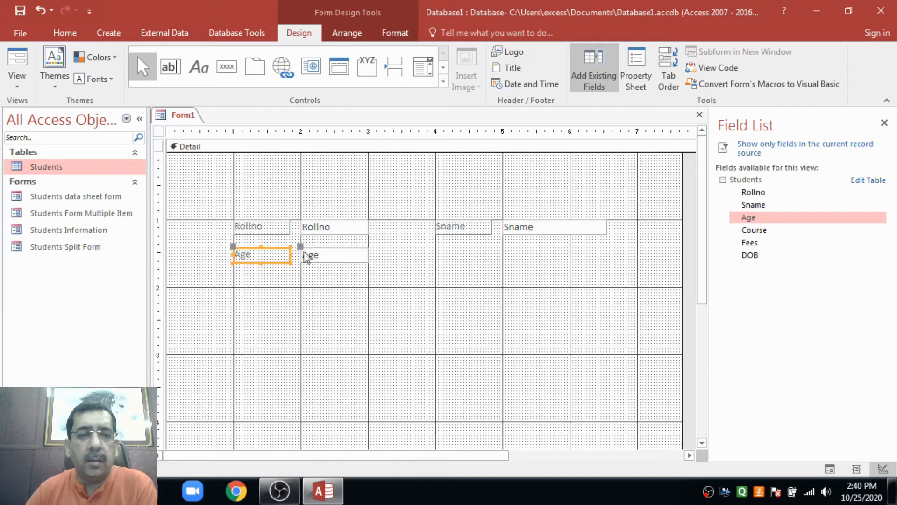
click(334, 283)
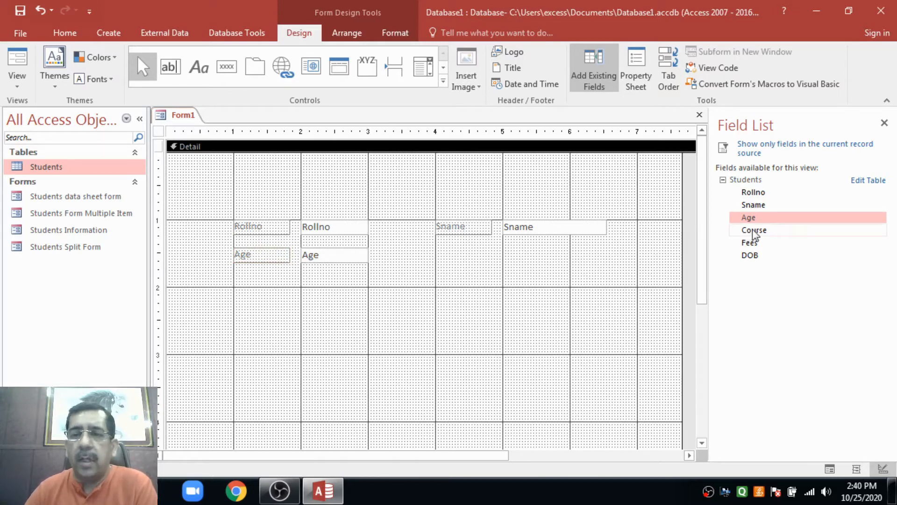
Add the Course field below Sname in the Age row, aligning its label and text box with those of Sname
drag(752, 229, 496, 285)
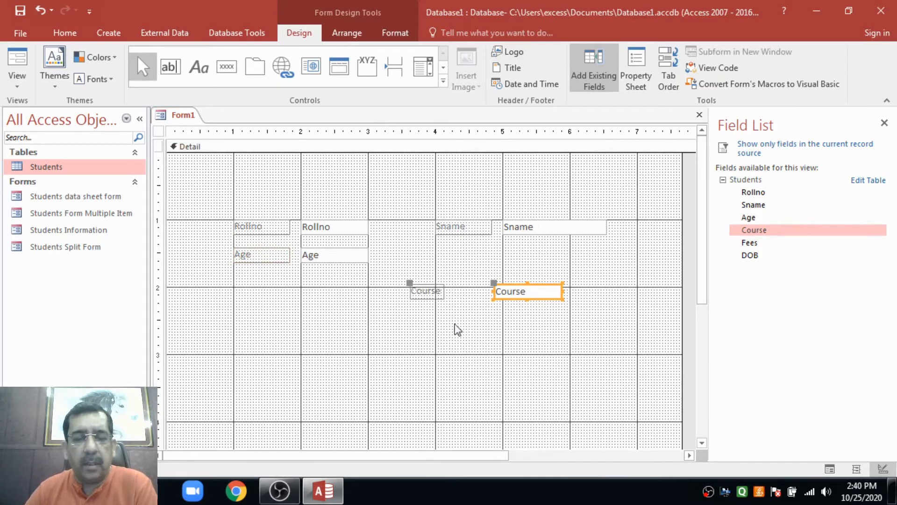
click(427, 294)
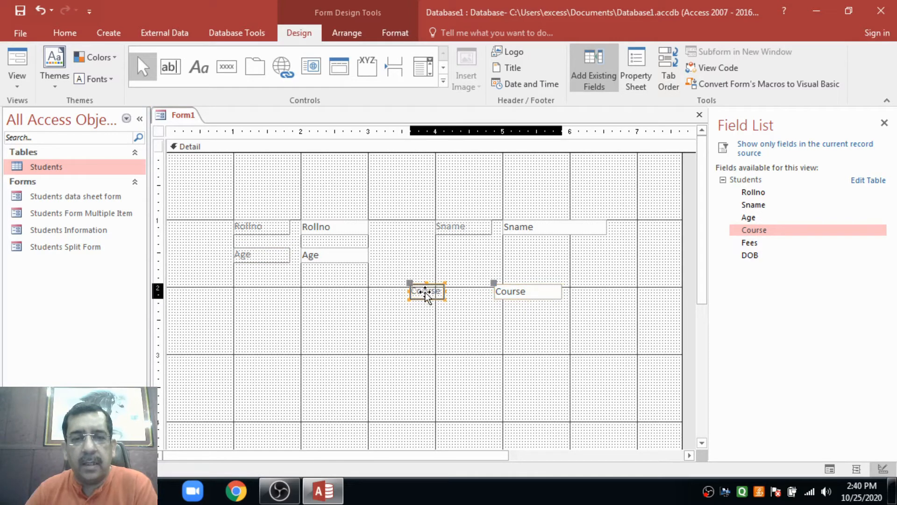
drag(426, 294, 493, 255)
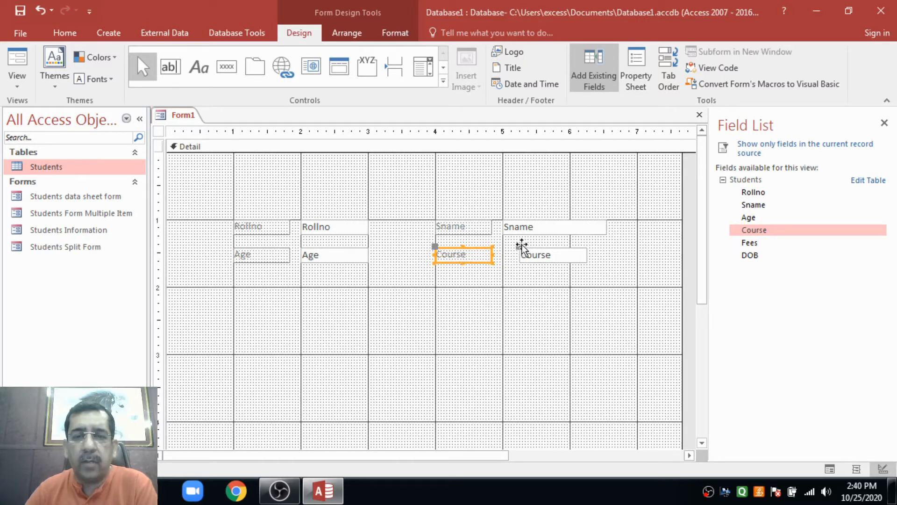
drag(517, 250, 502, 250)
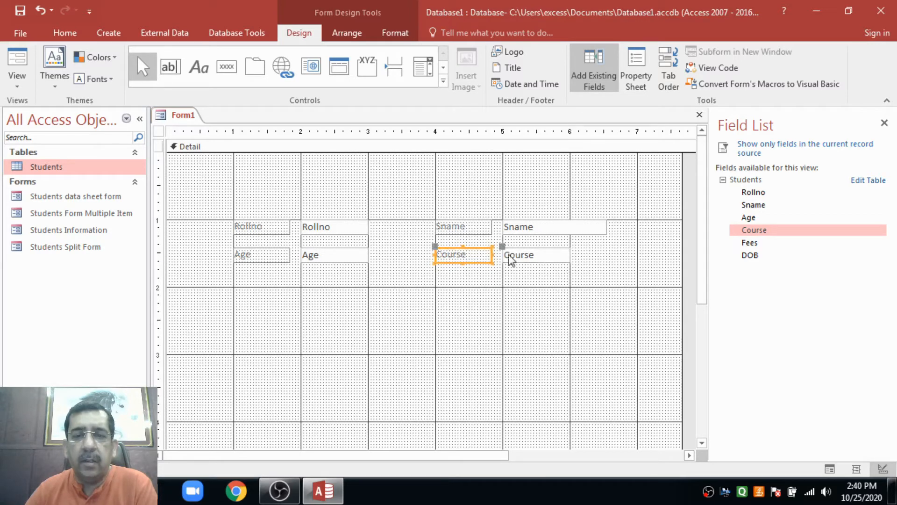
Widen the Course text box to about 1.5 inches so it matches the Sname text box above it
click(560, 256)
drag(570, 255, 607, 254)
click(580, 282)
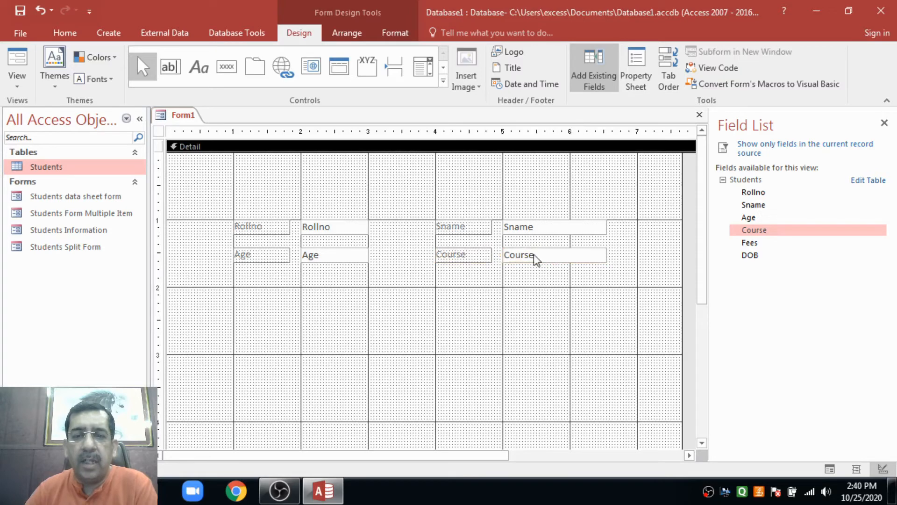
click(537, 256)
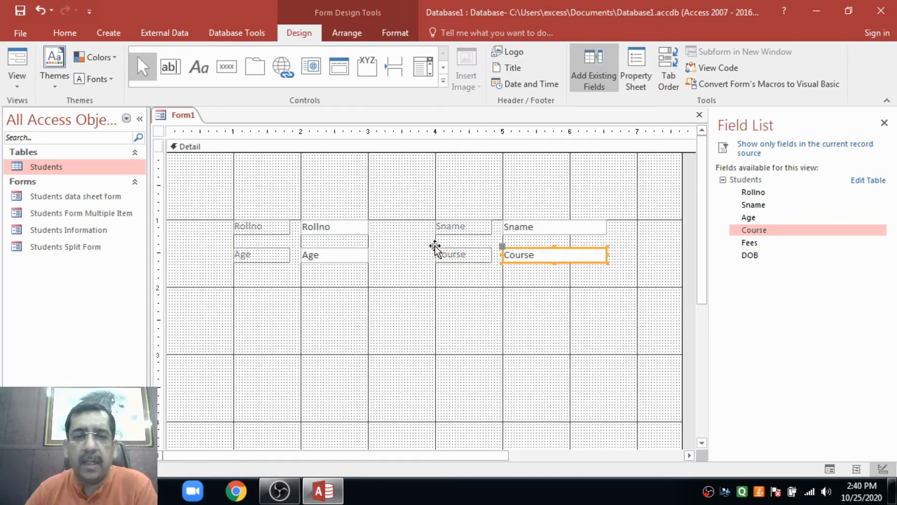
mouse_move(438, 248)
mouse_down()
mouse_move(403, 287)
mouse_move(430, 268)
mouse_move(434, 247)
mouse_up()
click(475, 276)
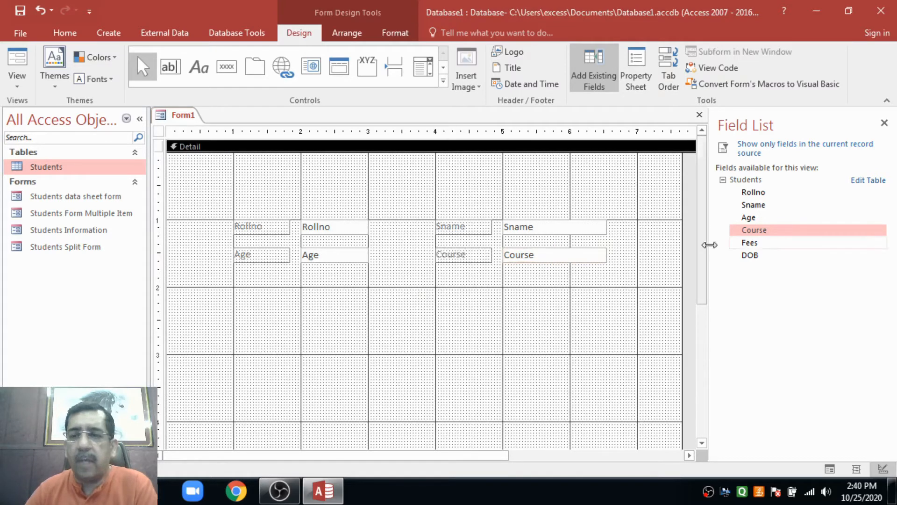
Add the Fees field below Age, aligning its label at 1 inch and its text box at 2 inches across
drag(751, 244, 534, 292)
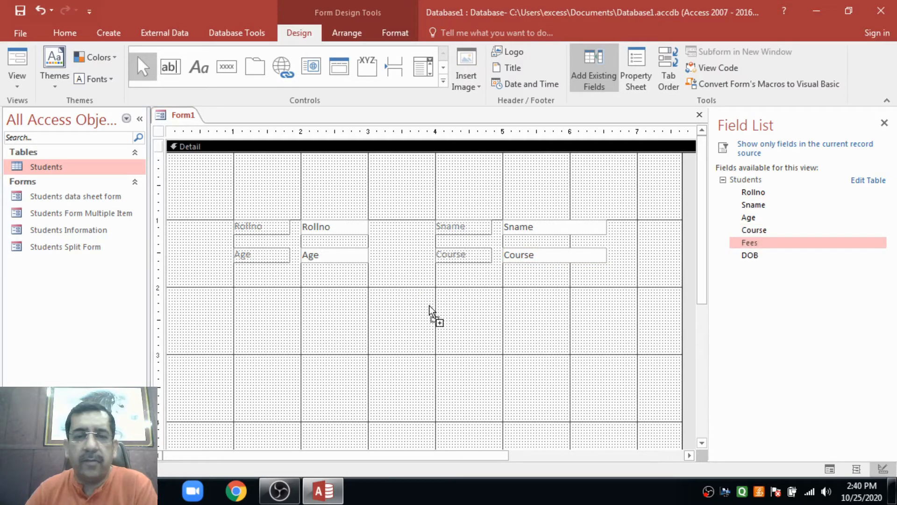
drag(430, 305, 430, 306)
drag(366, 312, 308, 281)
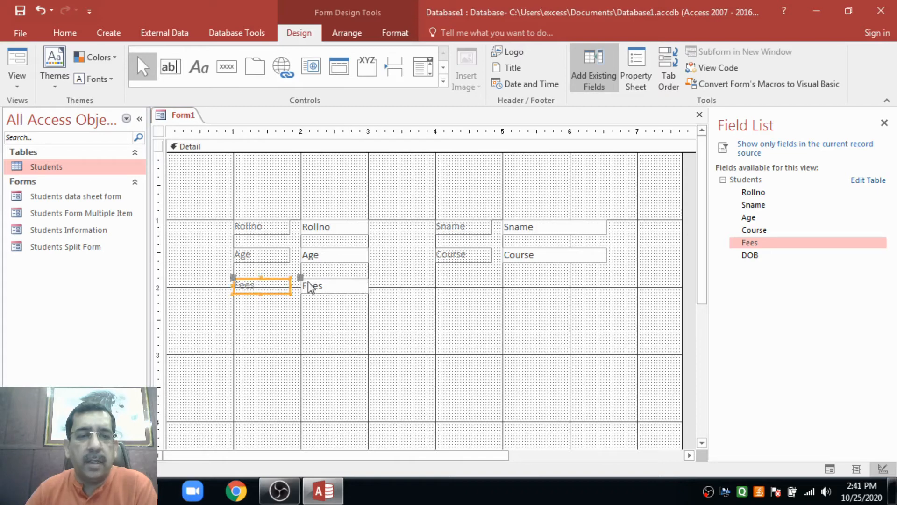
click(447, 310)
Add the DOB field below Course in the Fees row, aligned with Course, and widen its text box to about 1.5 inches
drag(756, 257, 496, 306)
drag(418, 312, 503, 281)
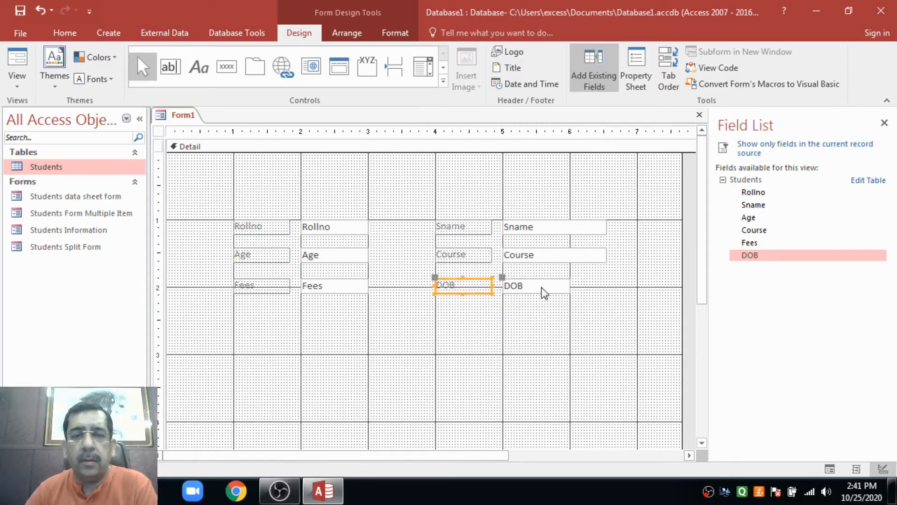
click(574, 287)
click(562, 285)
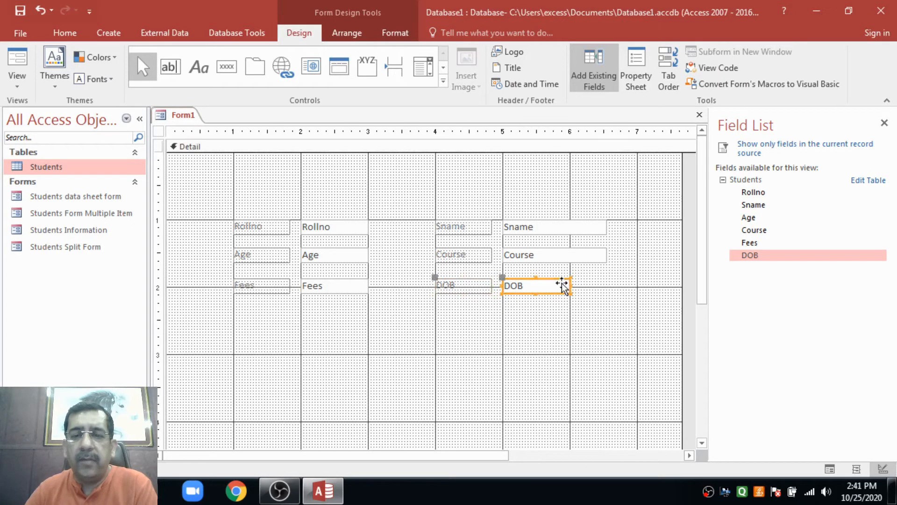
drag(569, 285, 607, 284)
click(441, 313)
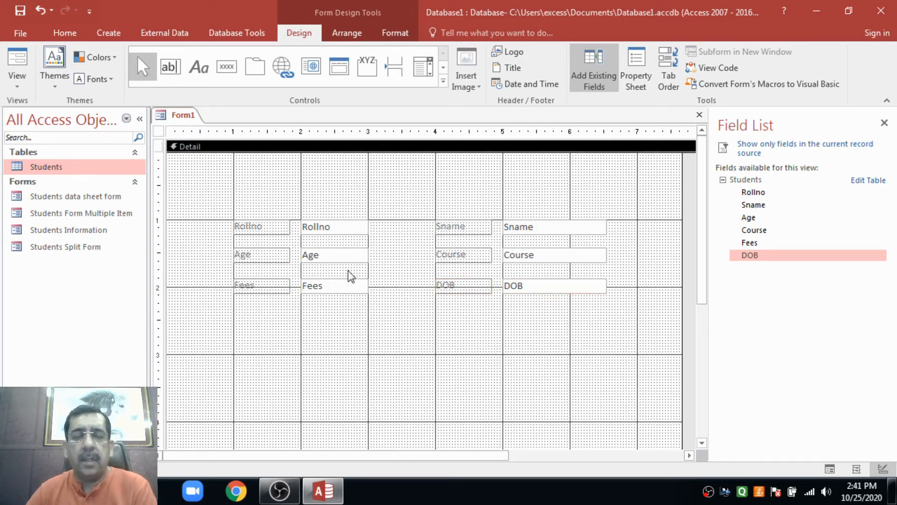
Widen the Rollno, Age and Fees text boxes to about 1.5 inches and shift all the fields down about 0.3 inch
click(335, 230)
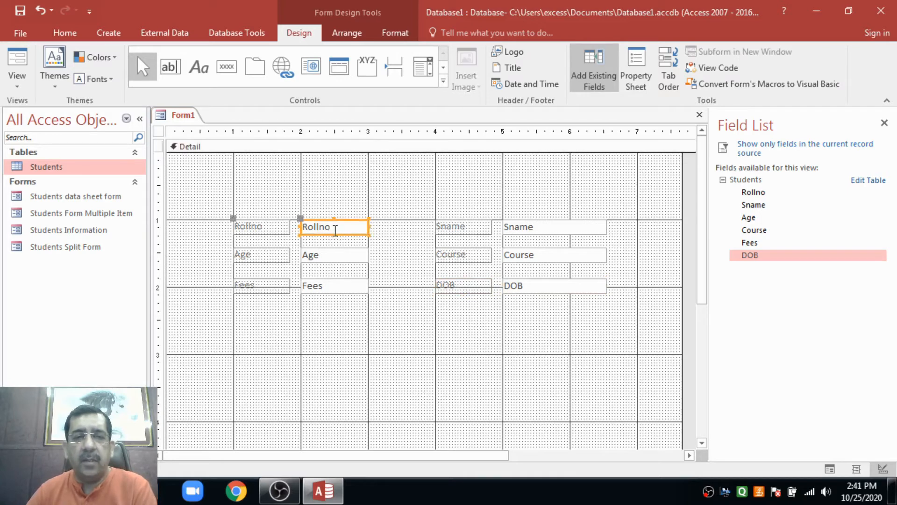
click(368, 227)
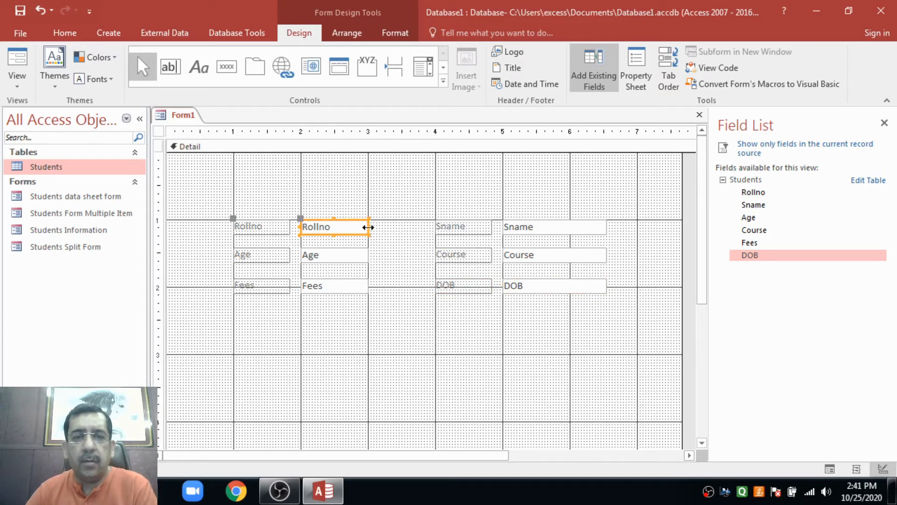
drag(368, 227, 405, 227)
click(363, 257)
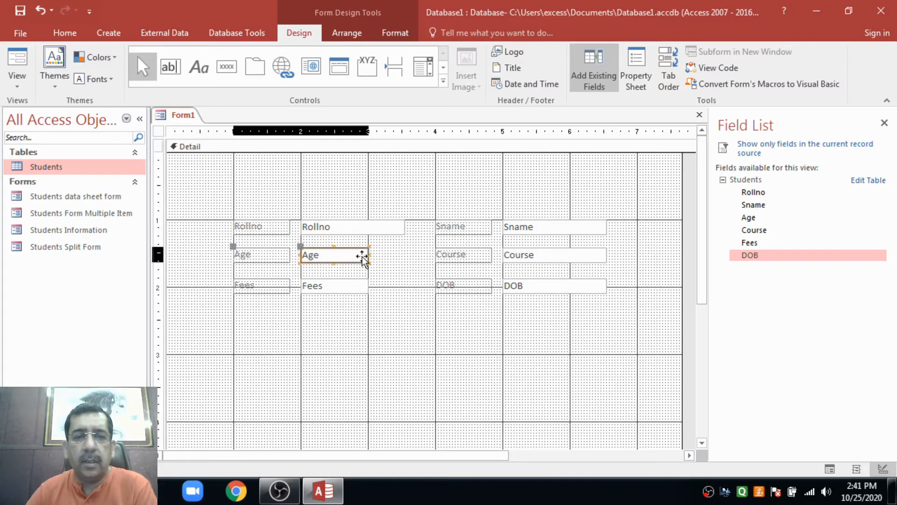
drag(369, 255, 405, 252)
click(347, 286)
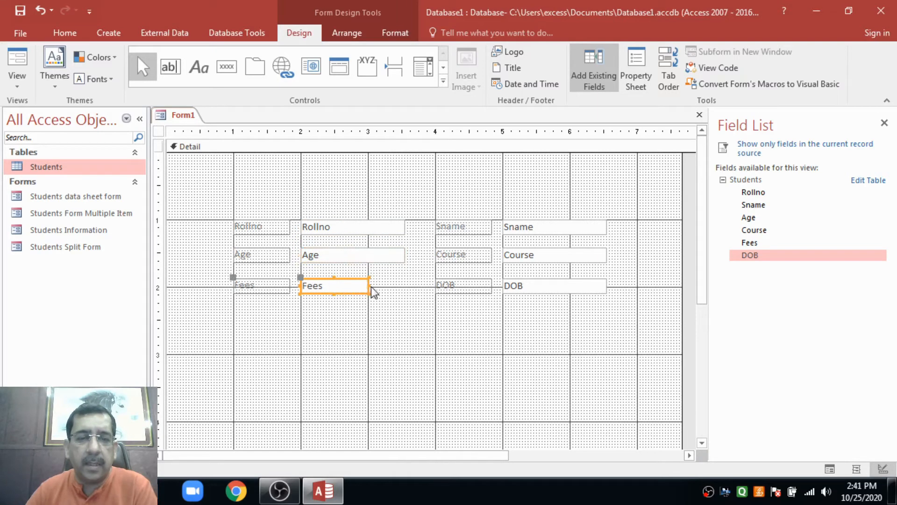
drag(369, 286, 405, 285)
click(404, 305)
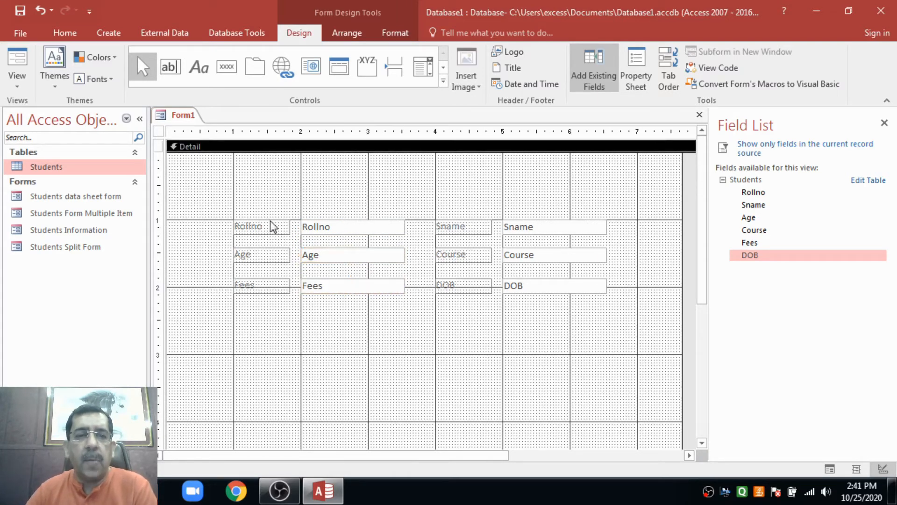
drag(271, 203, 530, 310)
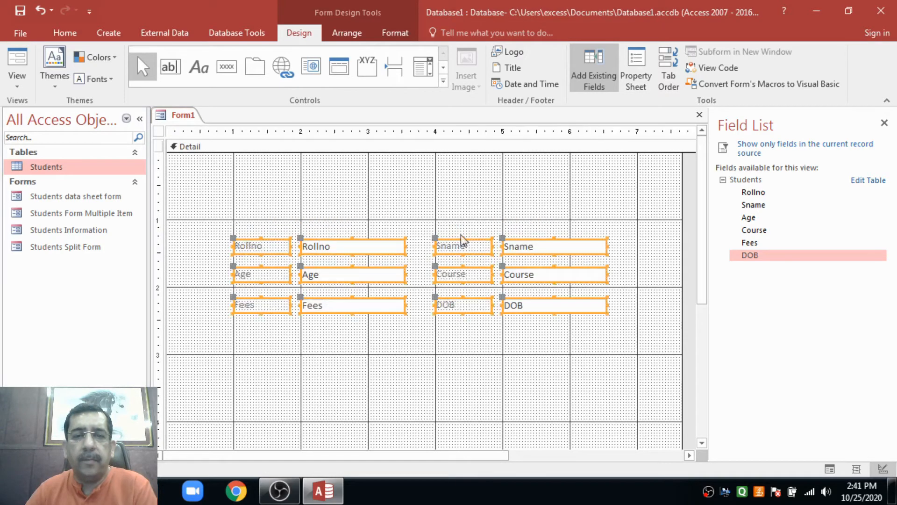
click(407, 206)
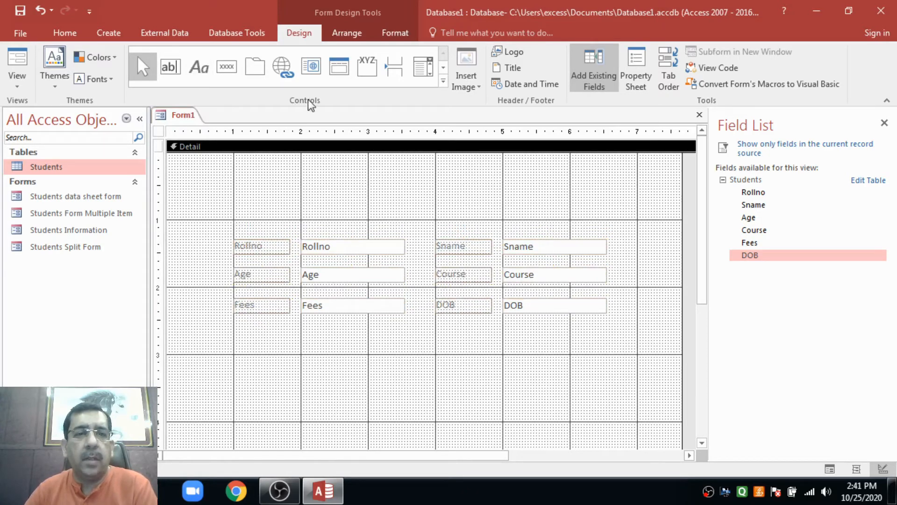
Add a label about 3 inches wide above the fields with the text "Students Information Form"
click(198, 66)
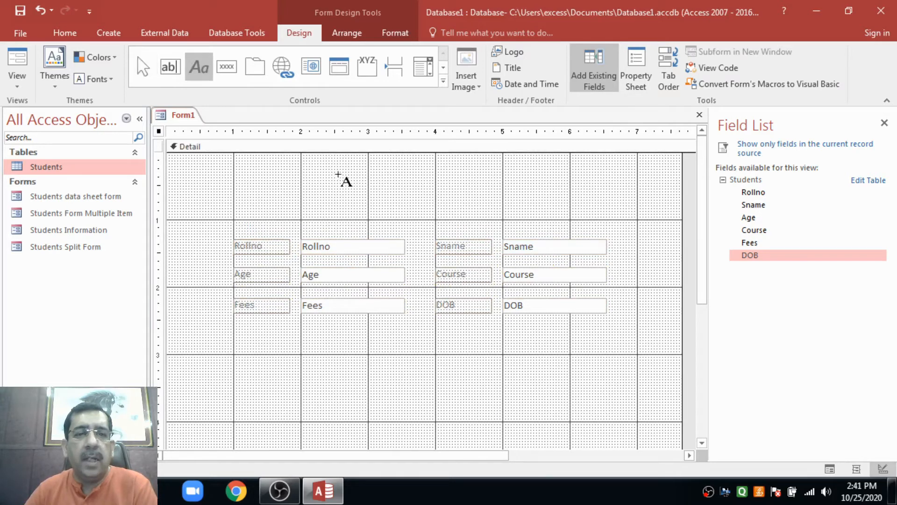
drag(326, 172, 526, 208)
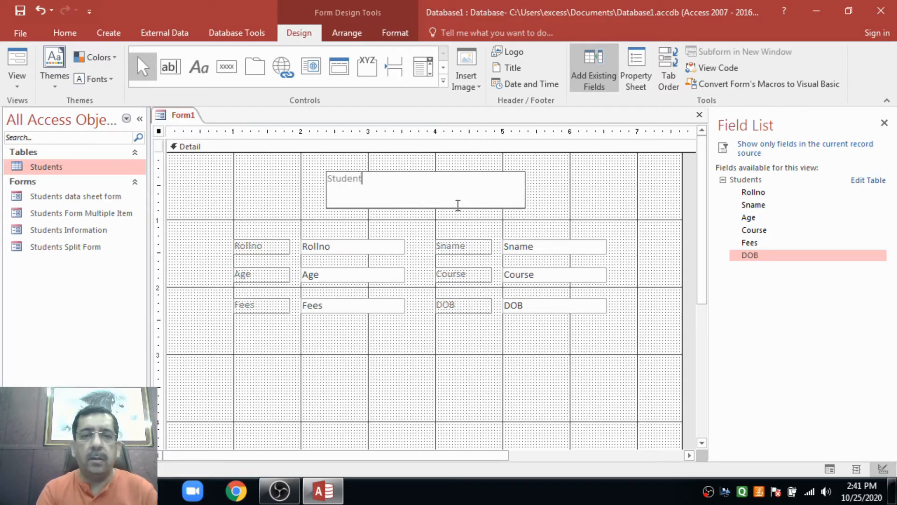
text(Students Infor)
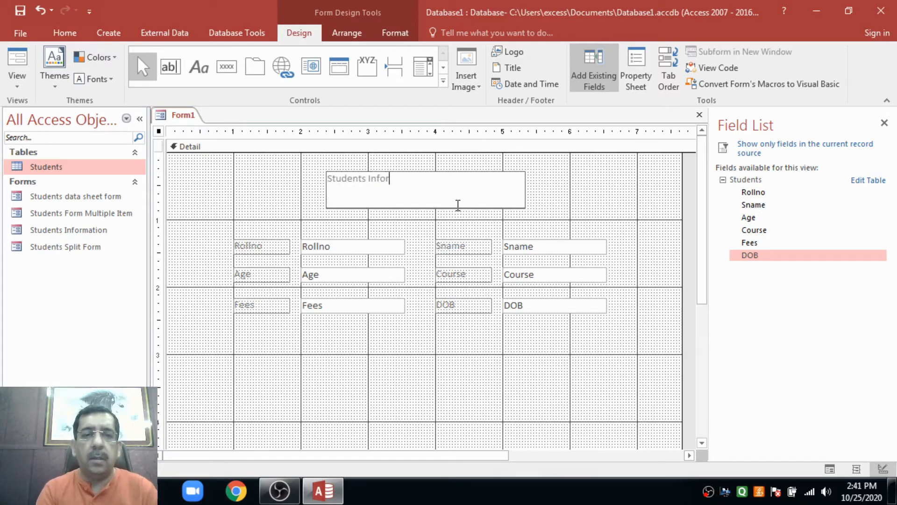
text(mation Form)
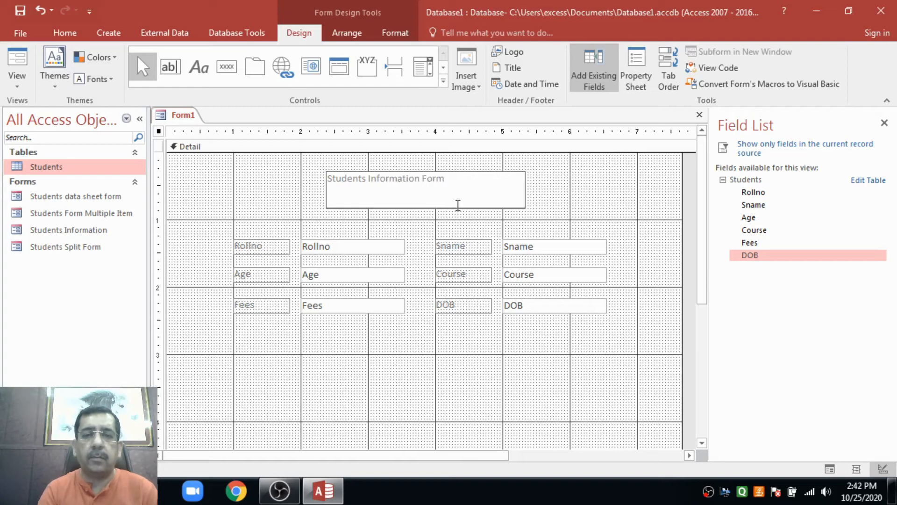
click(553, 194)
Set the title label's font size to 18 and centre its text
click(485, 186)
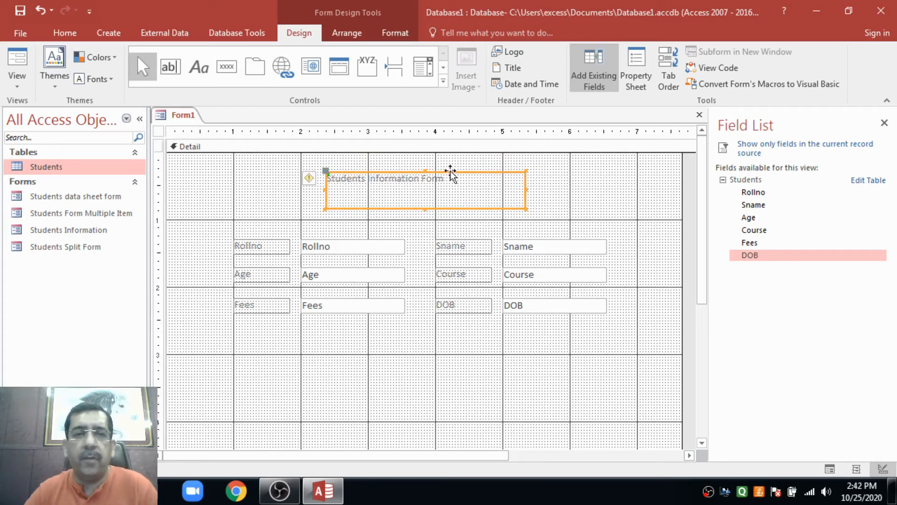
click(395, 34)
click(223, 57)
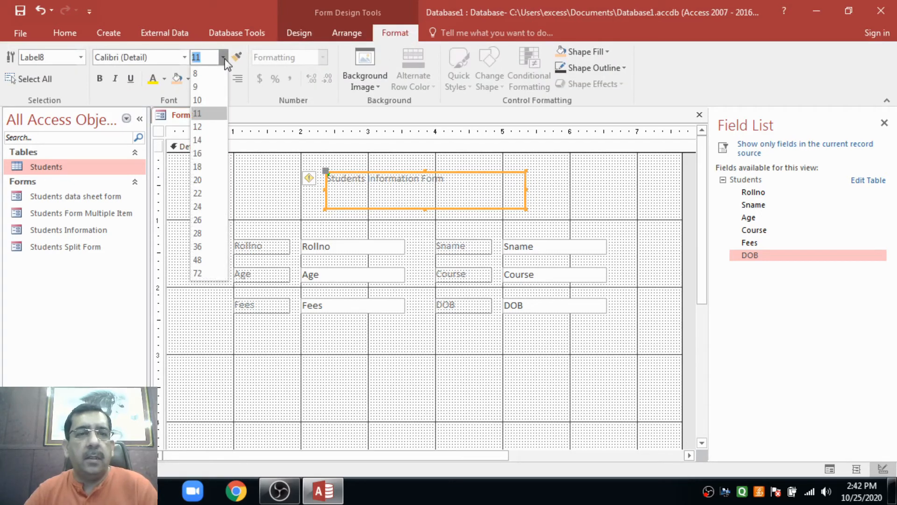
click(201, 166)
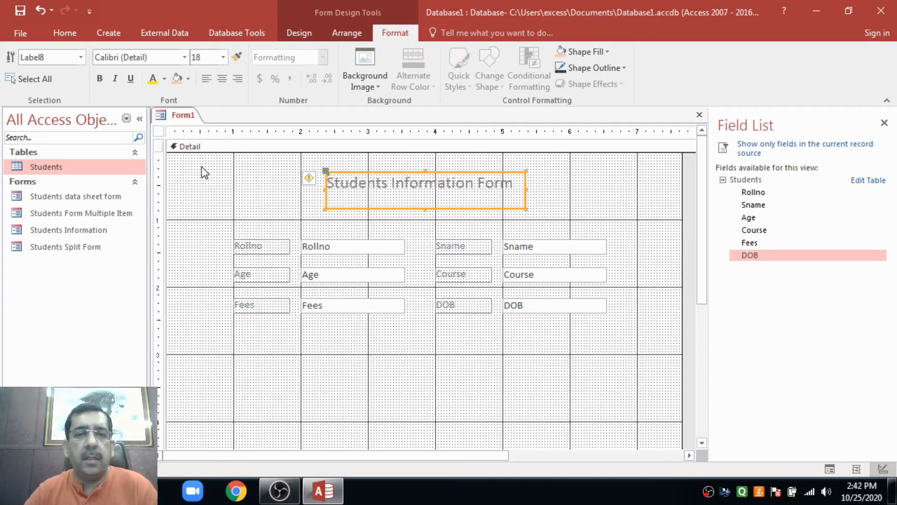
click(221, 79)
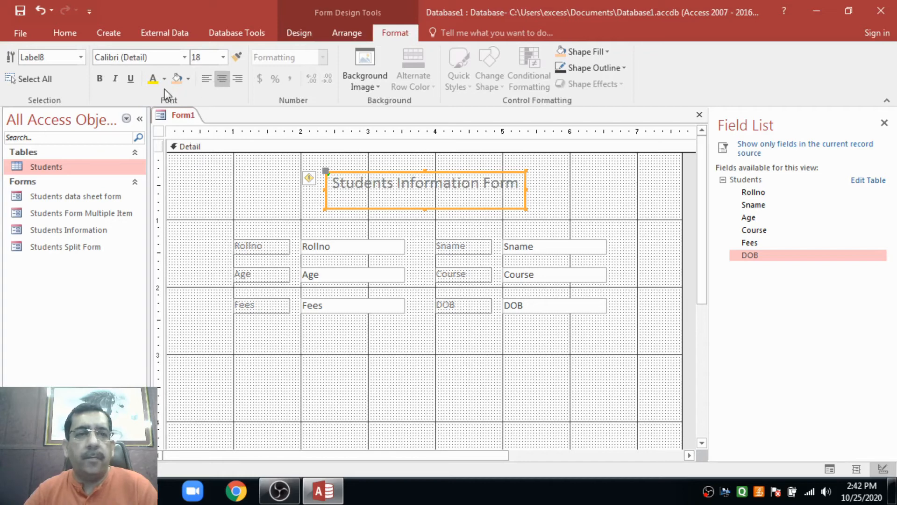
Fill the title label with the darkest theme green and set its text colour to automatic black
click(188, 78)
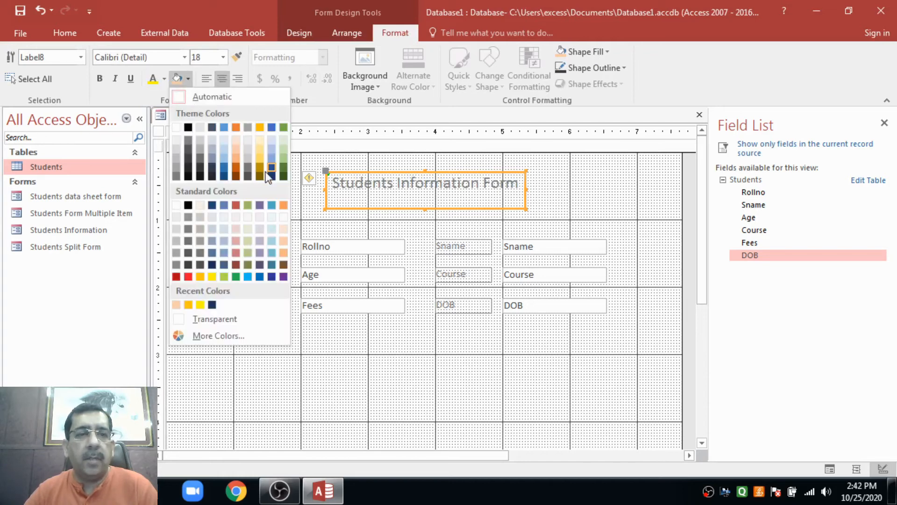
click(284, 175)
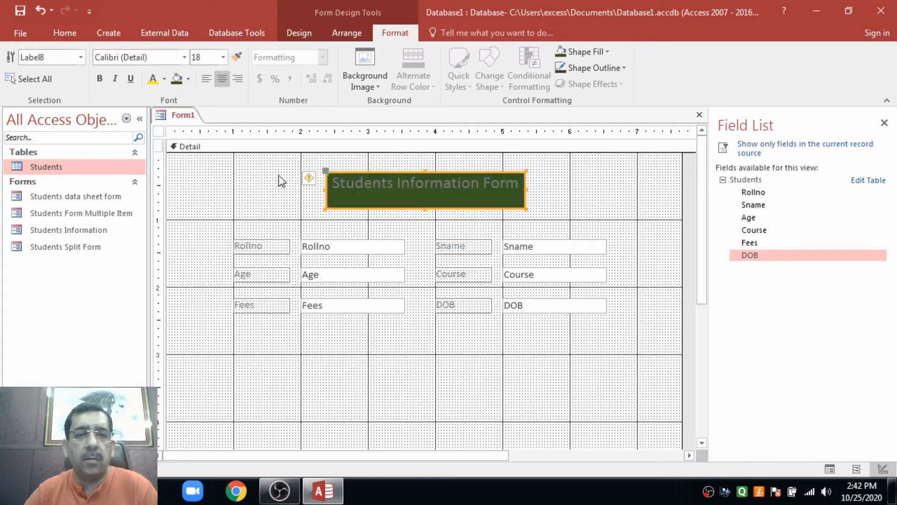
click(164, 79)
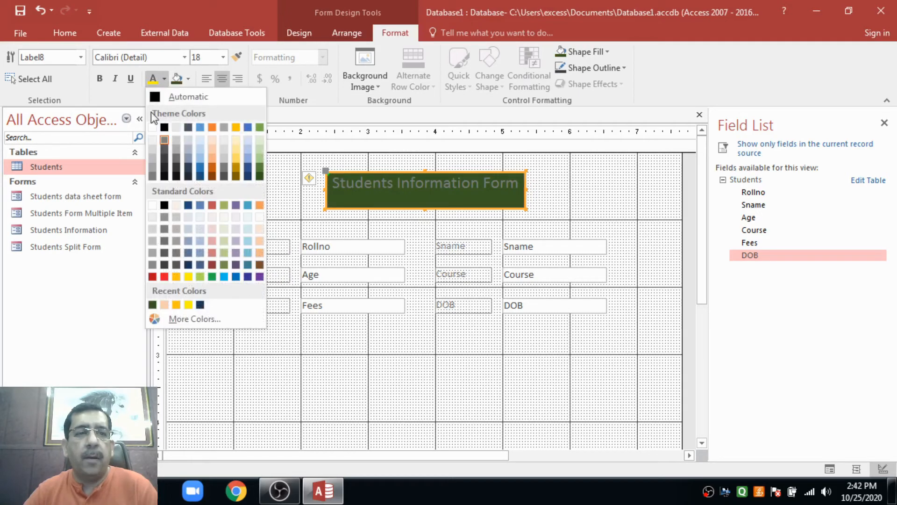
click(158, 97)
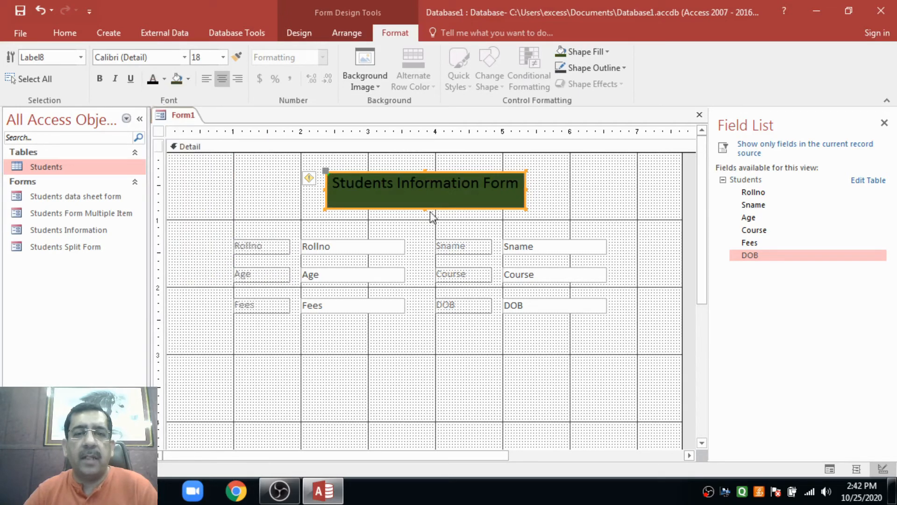
Reduce the title label's height to about 0.4 inch and move it slightly closer to the fields, near 2 inches across
drag(426, 206, 453, 207)
click(553, 203)
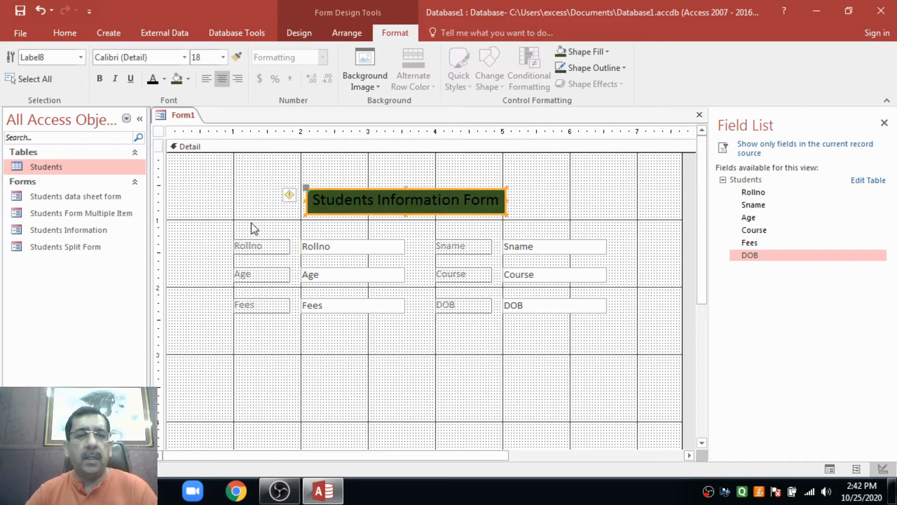
Fill all six field labels with the second-darkest theme green and make their text black
drag(251, 225, 273, 320)
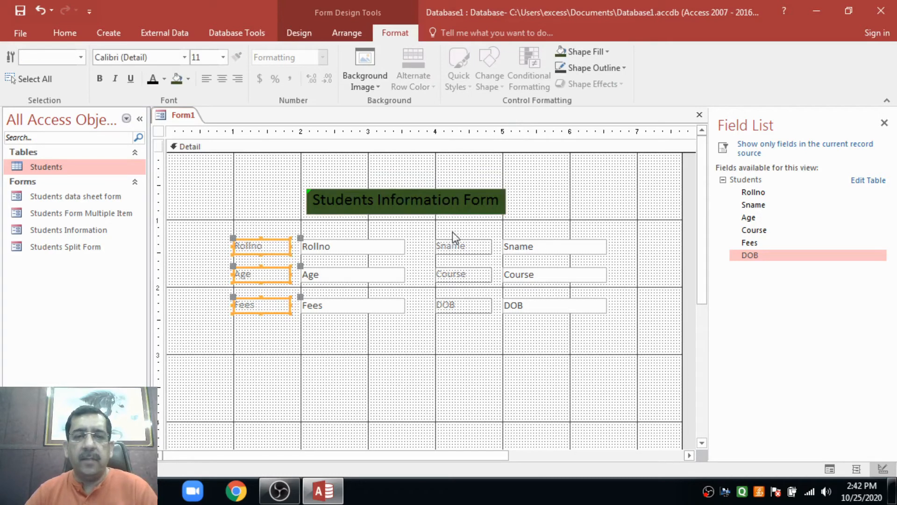
drag(454, 230, 468, 308)
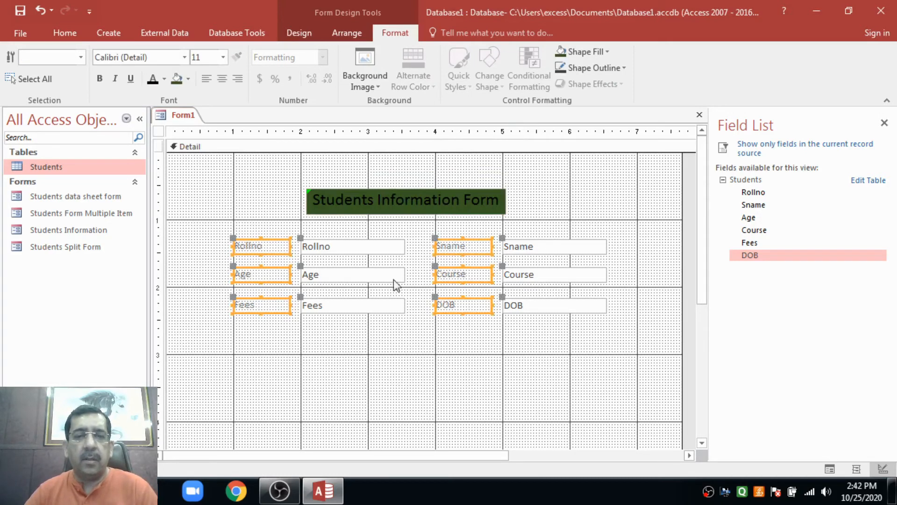
click(189, 79)
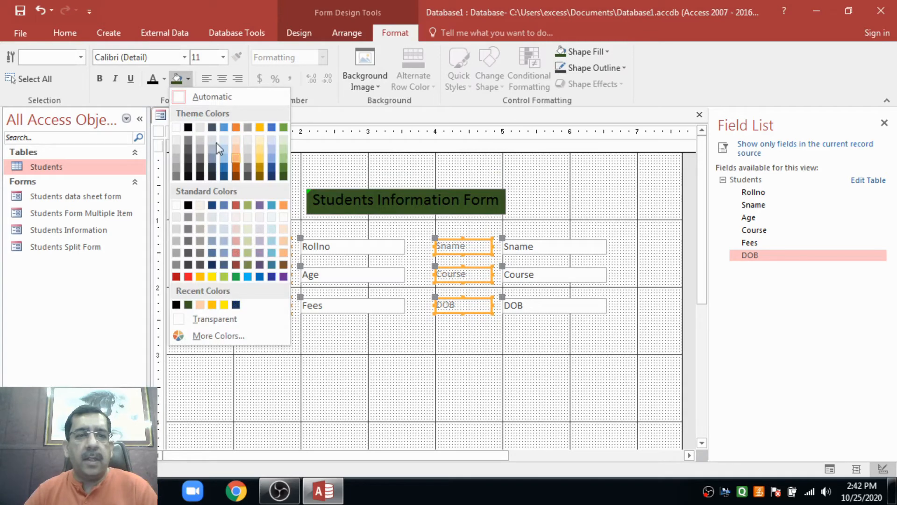
click(283, 169)
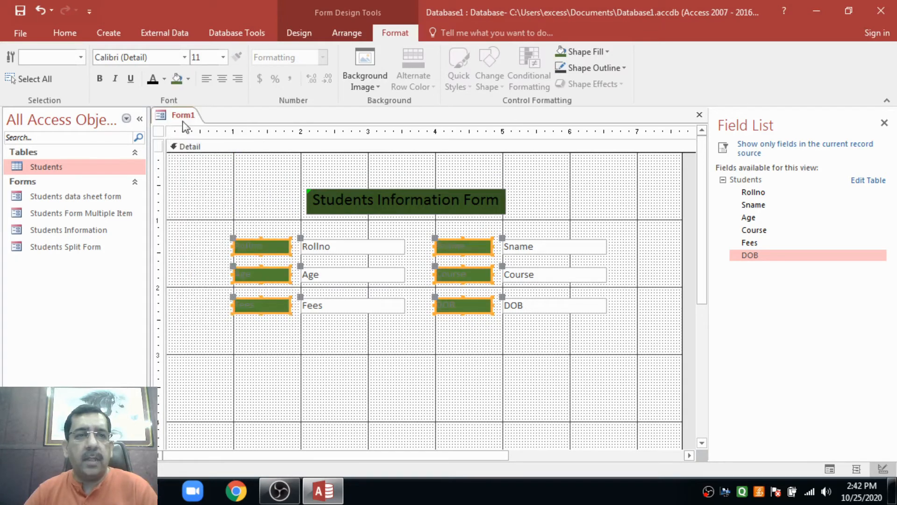
Fill all six field text boxes with a light theme green
drag(330, 344, 340, 234)
drag(535, 344, 547, 232)
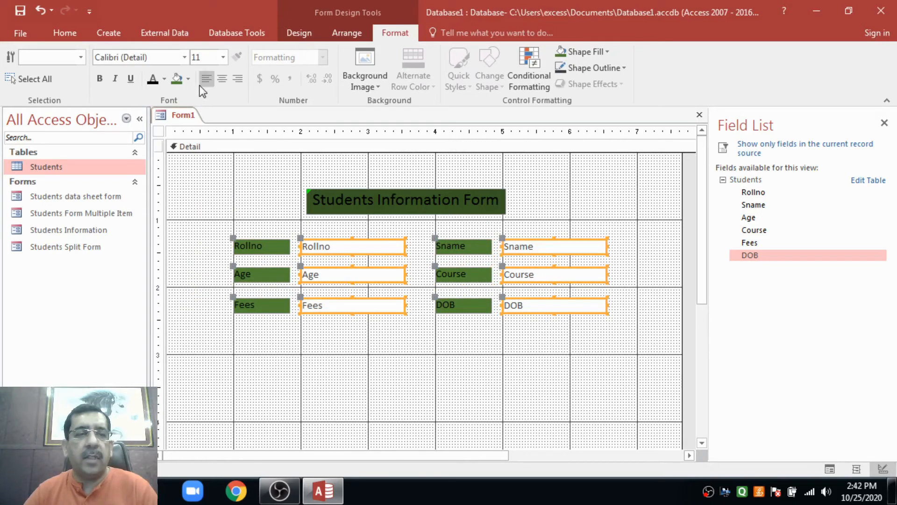
click(188, 79)
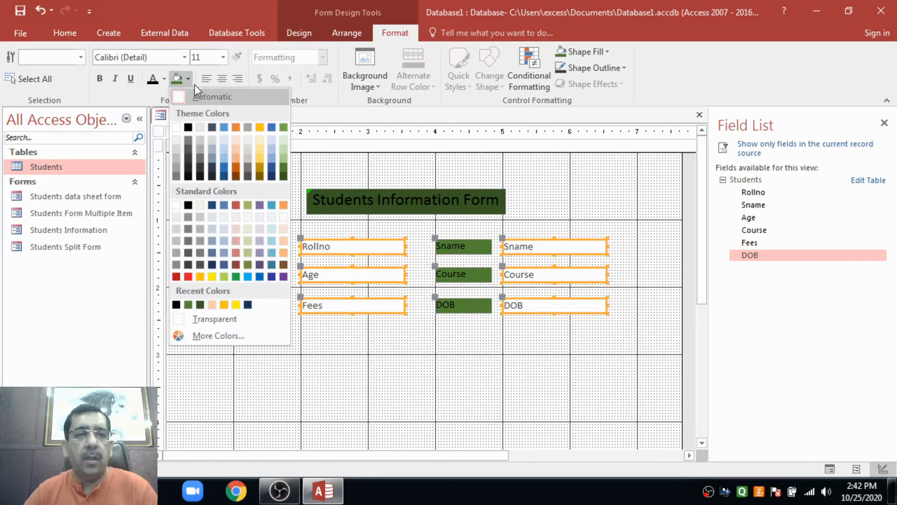
click(283, 159)
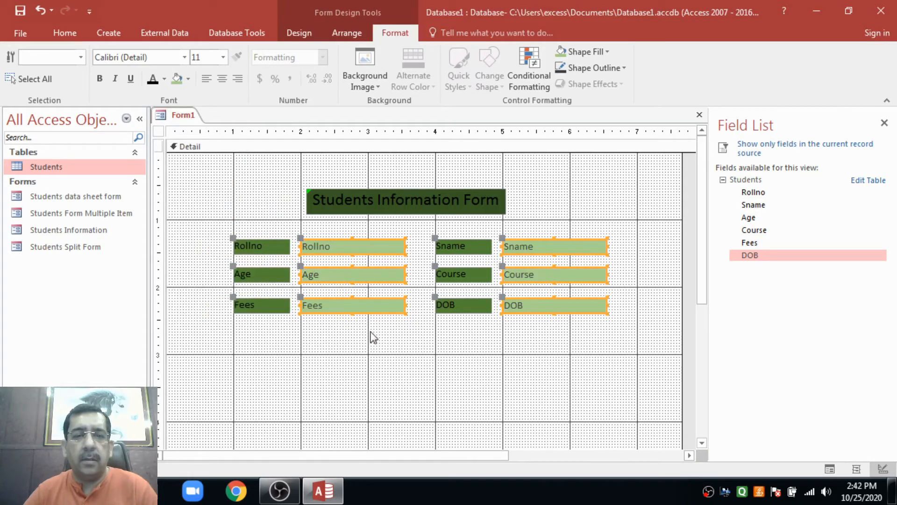
Add a Go To First Record command button with the Go To First picture below the Fees field, about 2.5 inches across
click(360, 346)
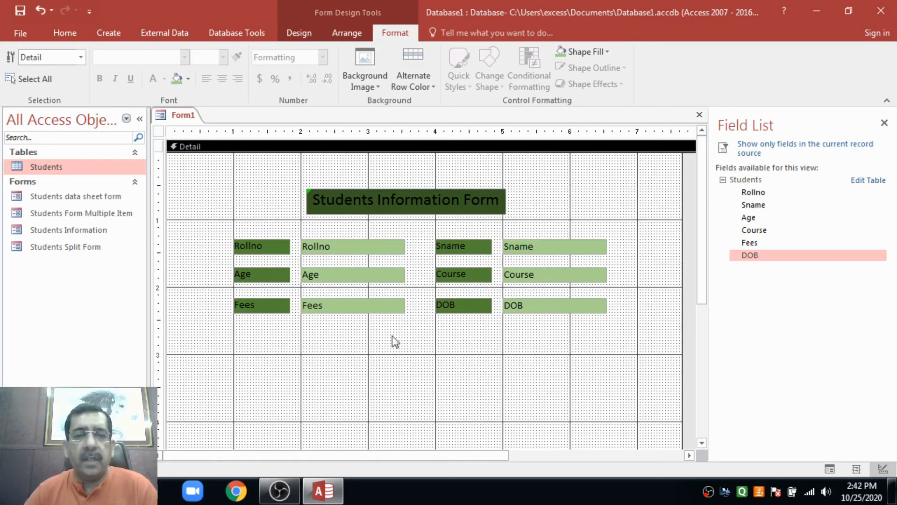
click(301, 32)
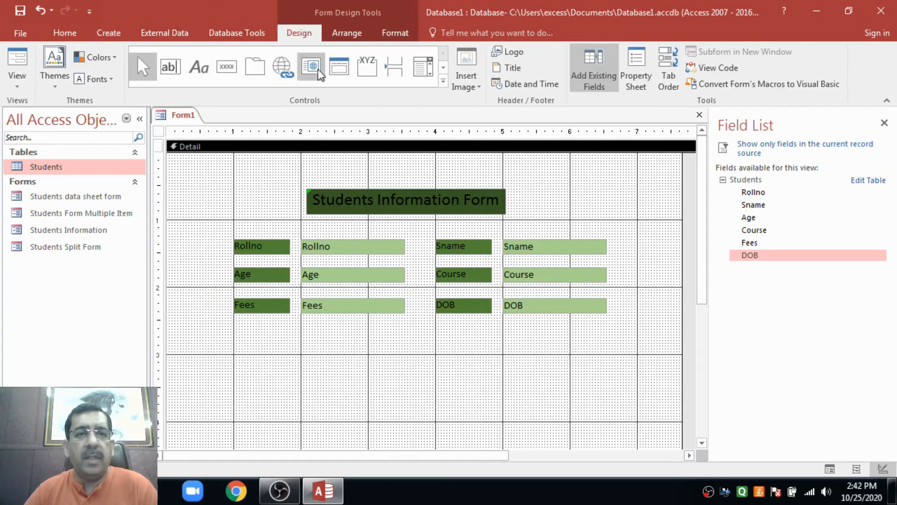
click(231, 73)
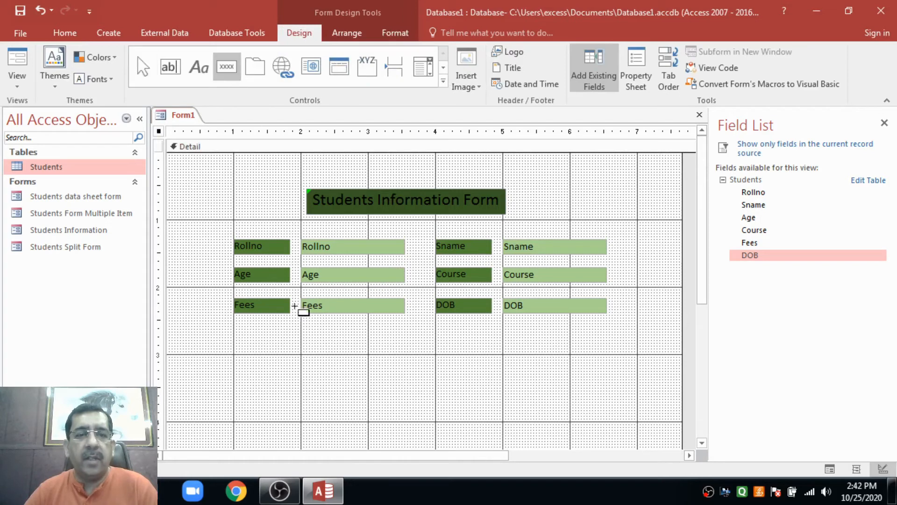
click(318, 347)
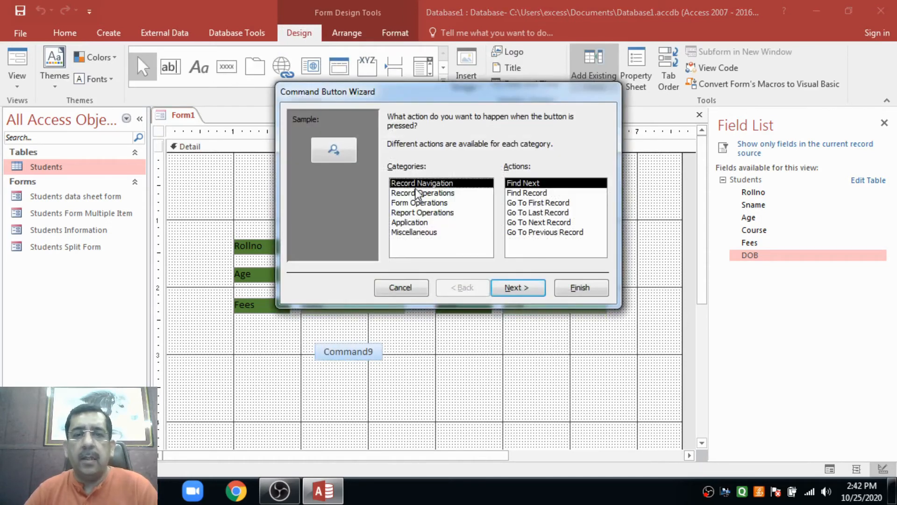
click(527, 206)
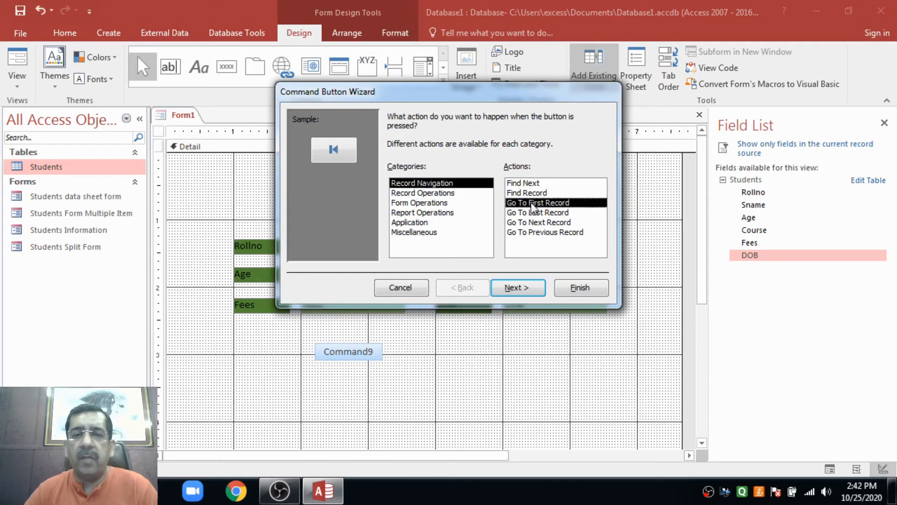
click(525, 288)
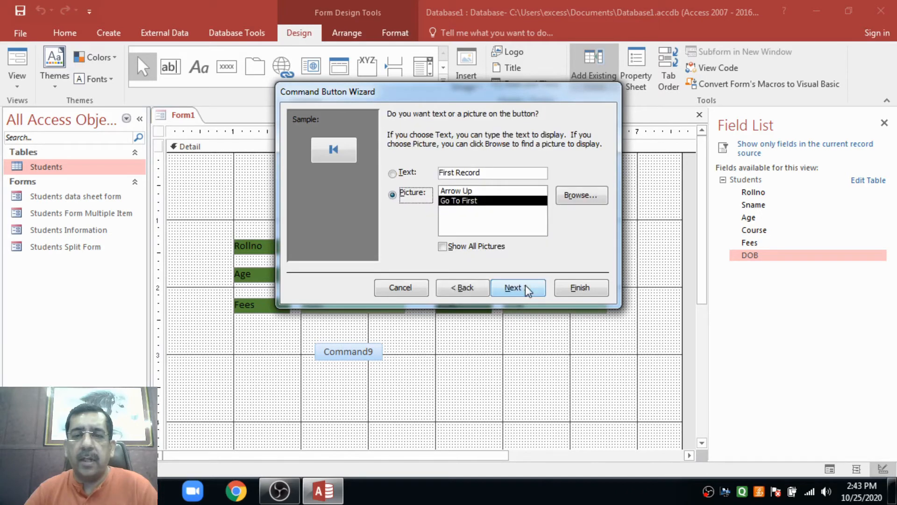
click(526, 289)
click(581, 287)
click(412, 364)
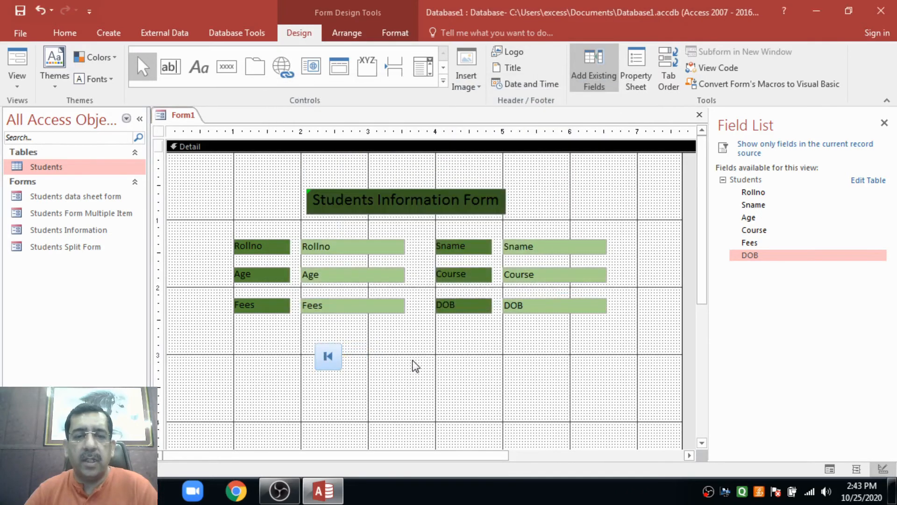
click(330, 355)
drag(330, 355, 348, 355)
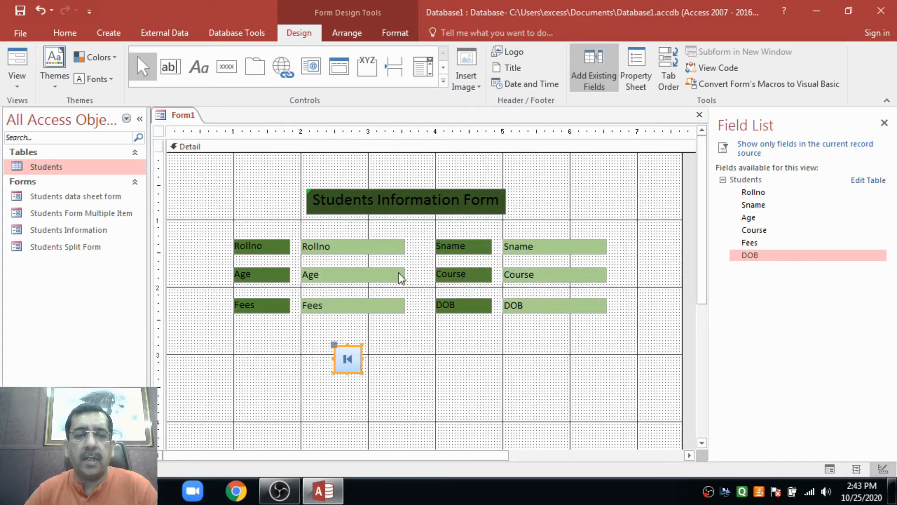
Add a Go To Previous Record picture button and align it directly beside the first-record button
click(259, 78)
click(399, 340)
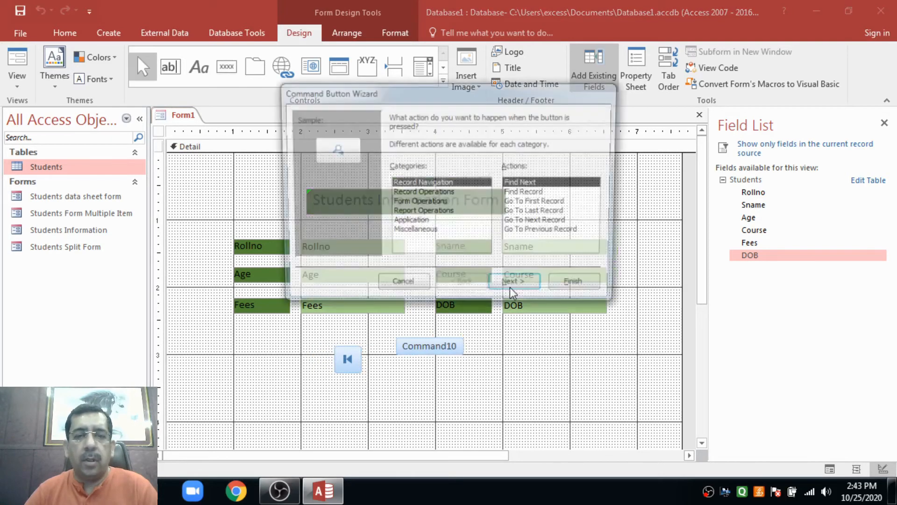
click(538, 232)
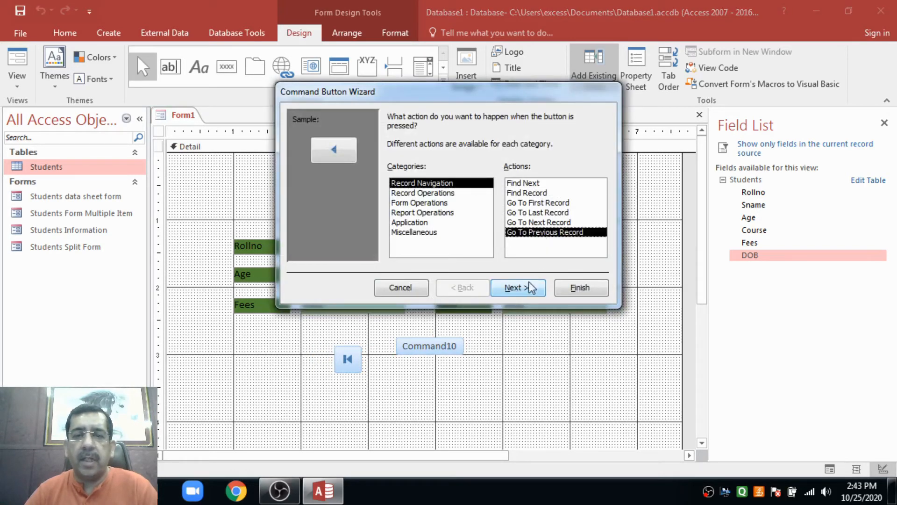
click(515, 287)
click(517, 287)
click(556, 287)
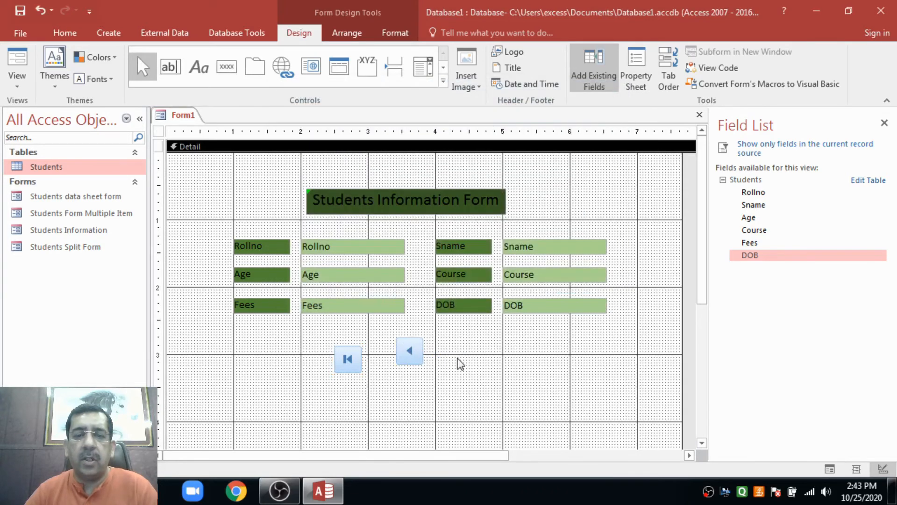
drag(411, 353, 394, 358)
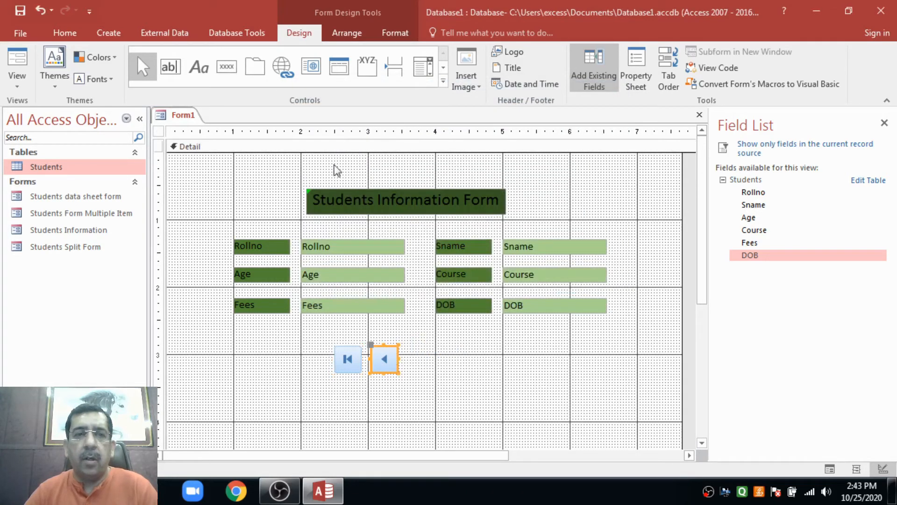
Add a Go To Next Record picture button and line it up right after the previous-record button
click(227, 66)
click(467, 336)
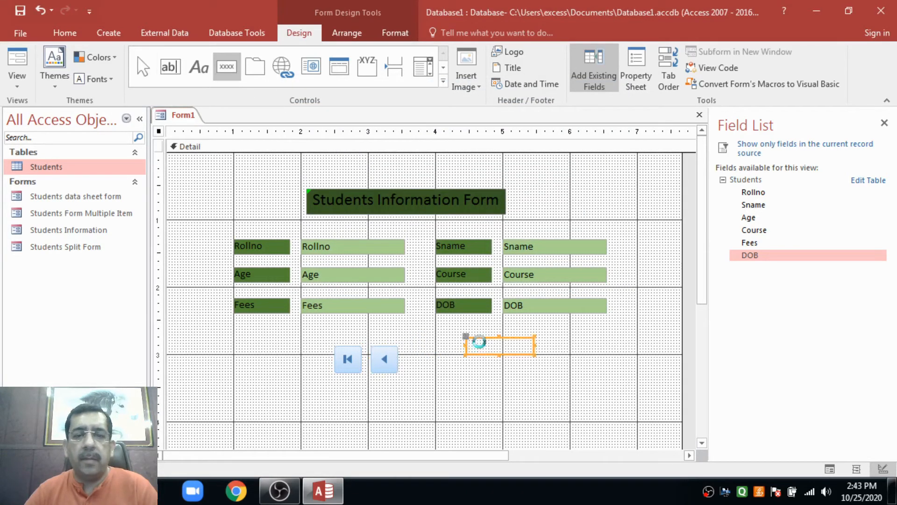
click(554, 223)
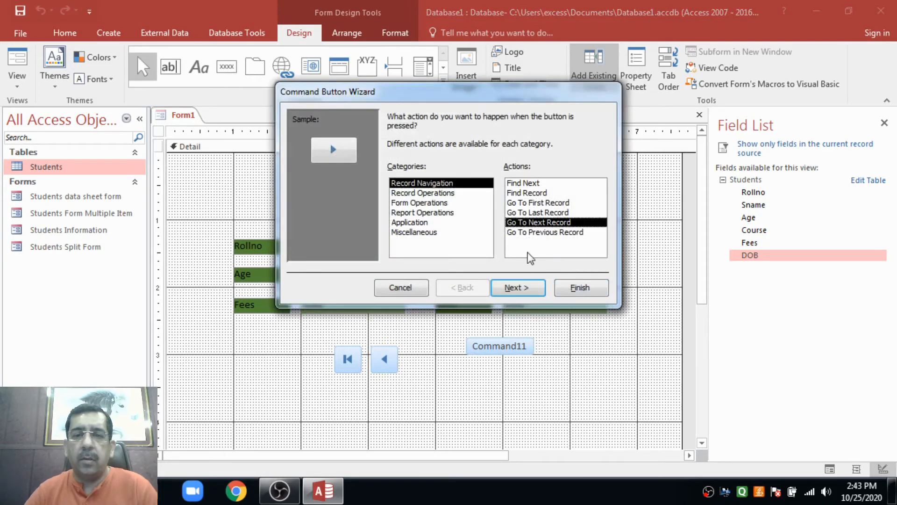
click(518, 288)
click(518, 287)
click(579, 287)
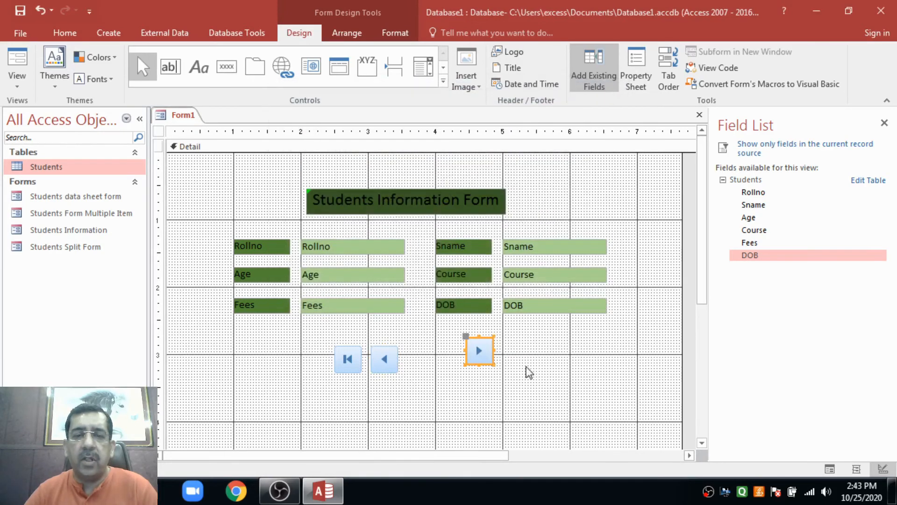
drag(493, 357, 424, 358)
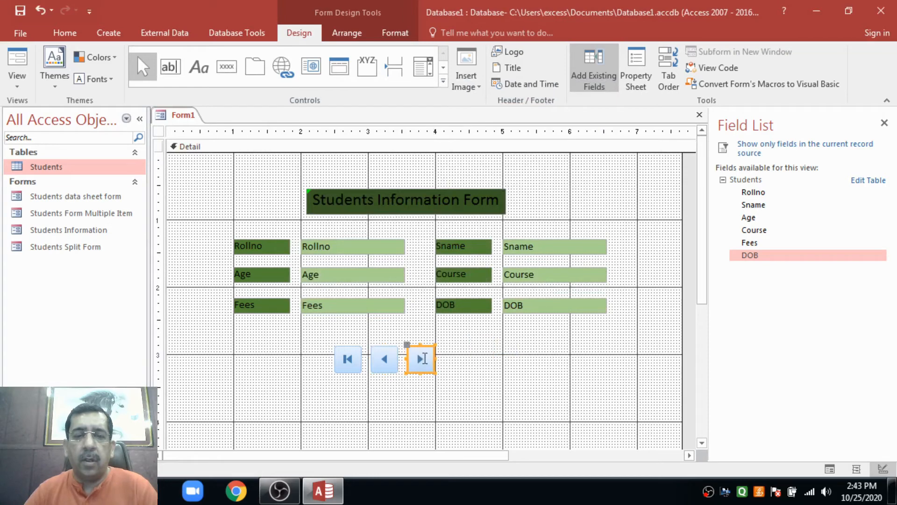
Add a Go To Last Record picture button and place it at the end of the navigation button row
click(226, 66)
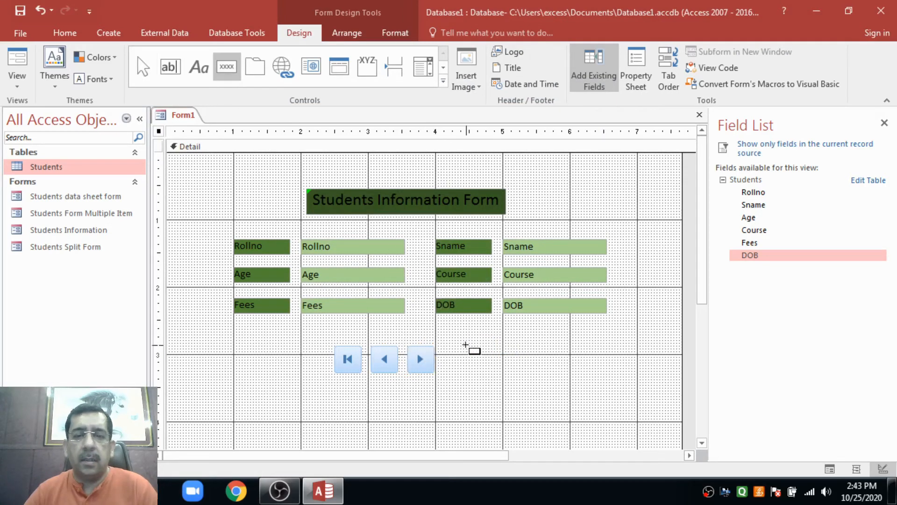
click(466, 346)
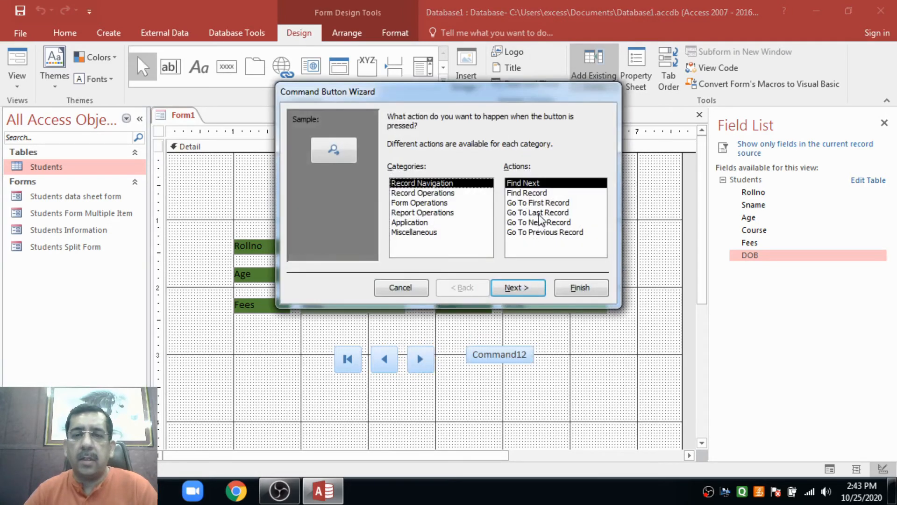
click(539, 213)
click(516, 287)
click(516, 287)
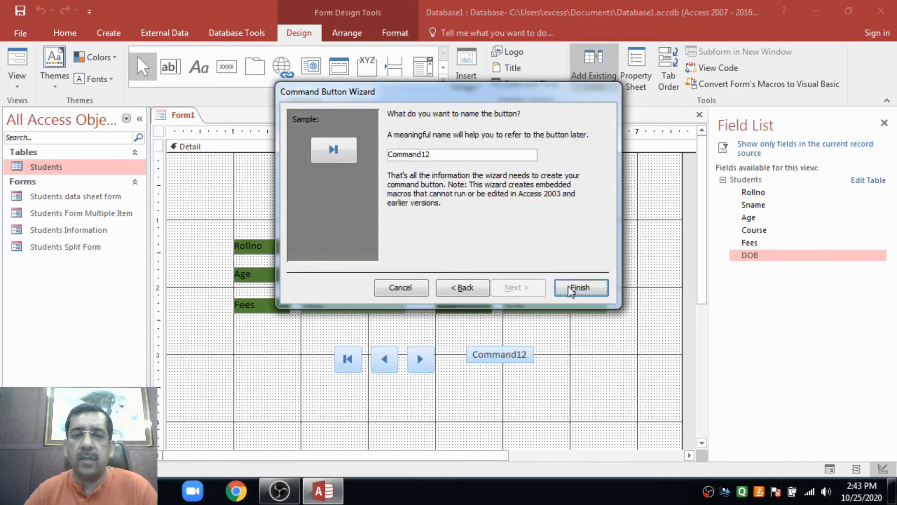
click(571, 288)
drag(489, 362, 467, 362)
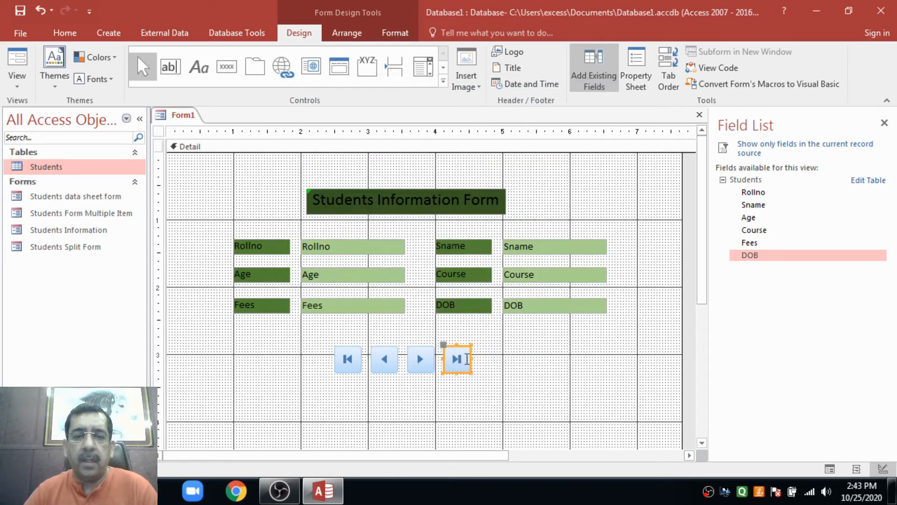
click(511, 369)
Delete the OK and Cancel buttons and shorten the Detail section to about 4.1 inches high
scroll(464, 376, down, 3)
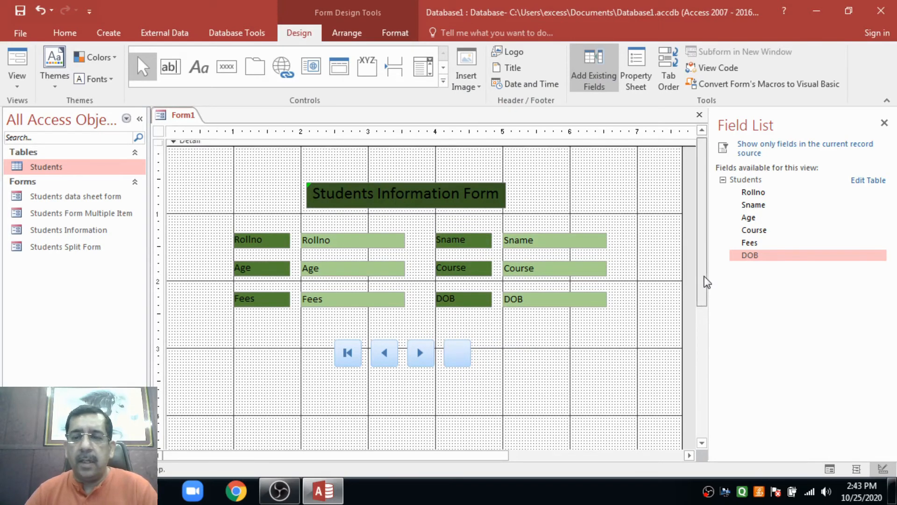
drag(464, 376, 439, 305)
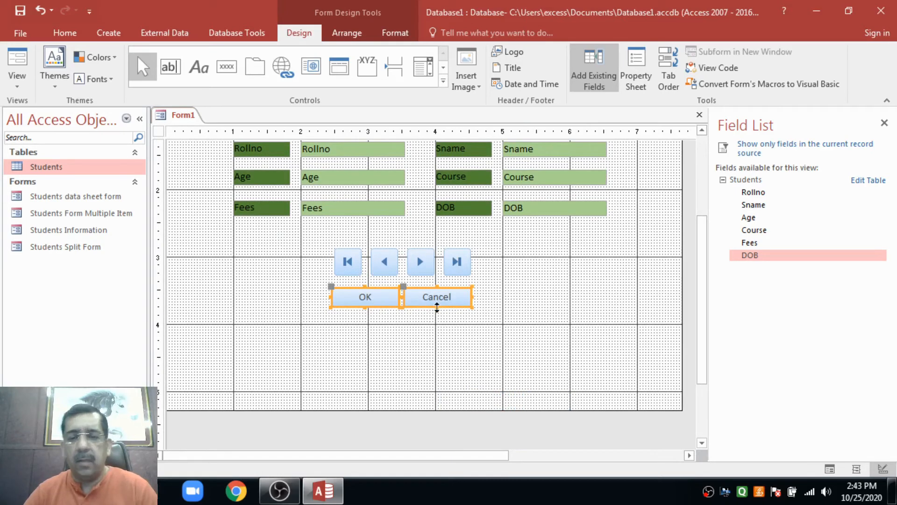
key(Delete)
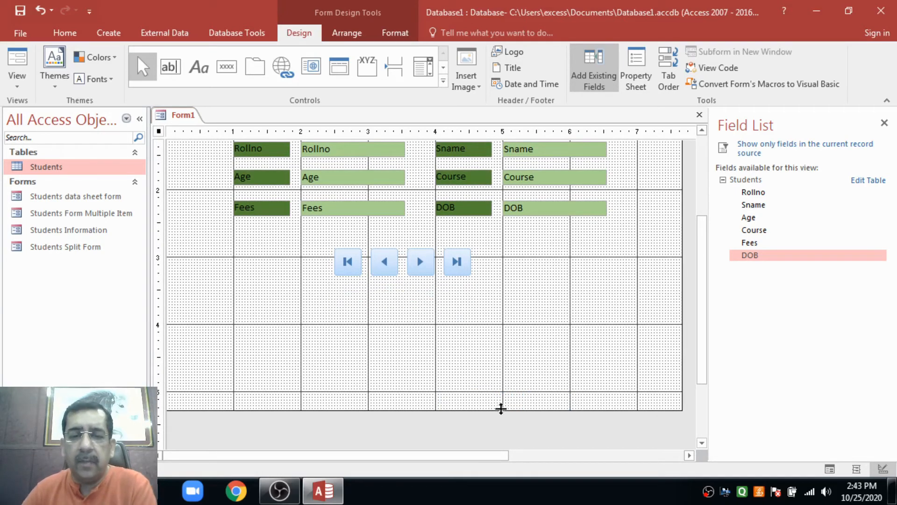
drag(503, 409, 505, 330)
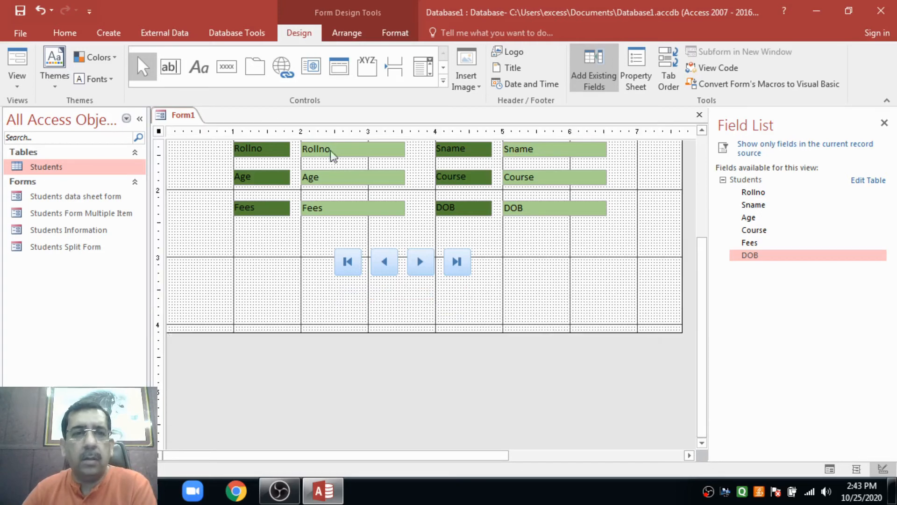
Add an Add New Record command button with the Go To New picture and place it beneath the first-record button
click(227, 67)
click(425, 288)
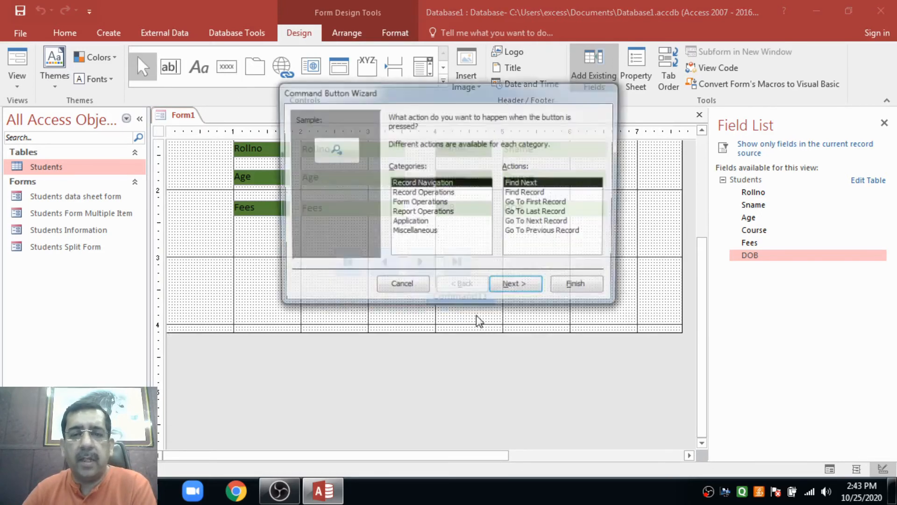
click(424, 193)
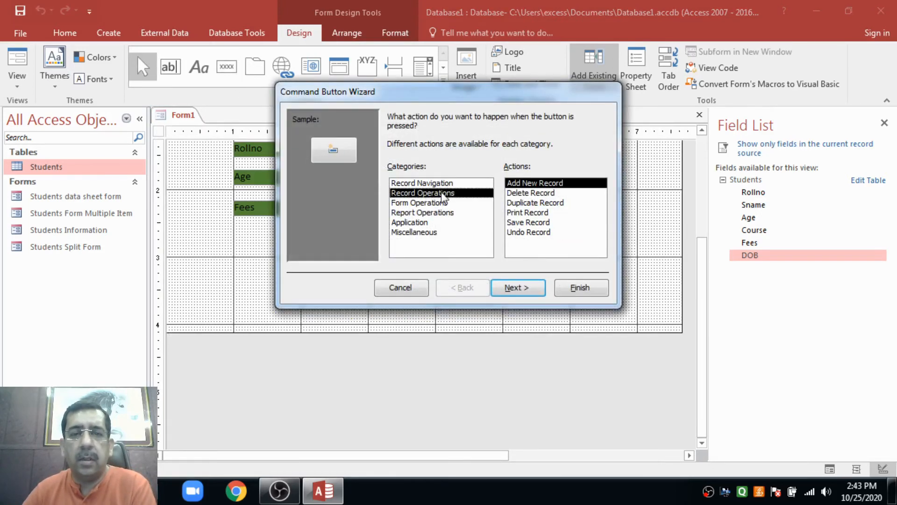
click(517, 287)
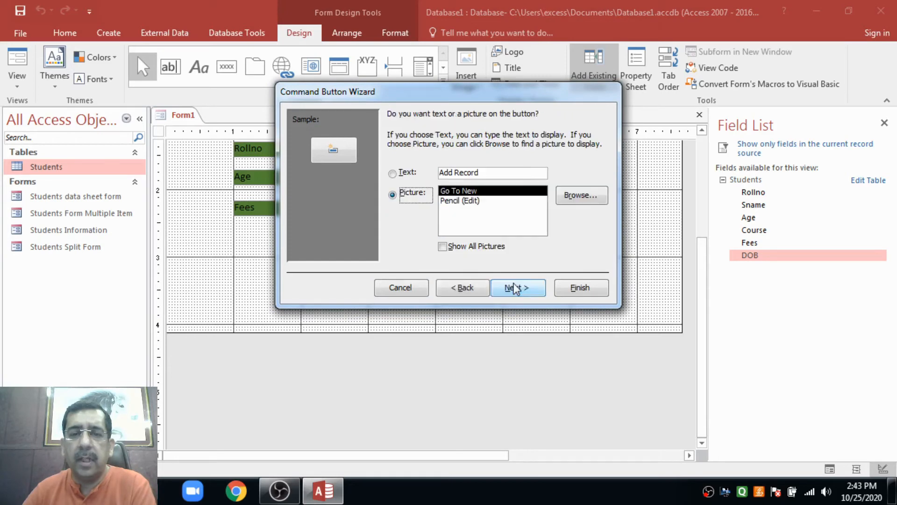
click(517, 287)
click(580, 287)
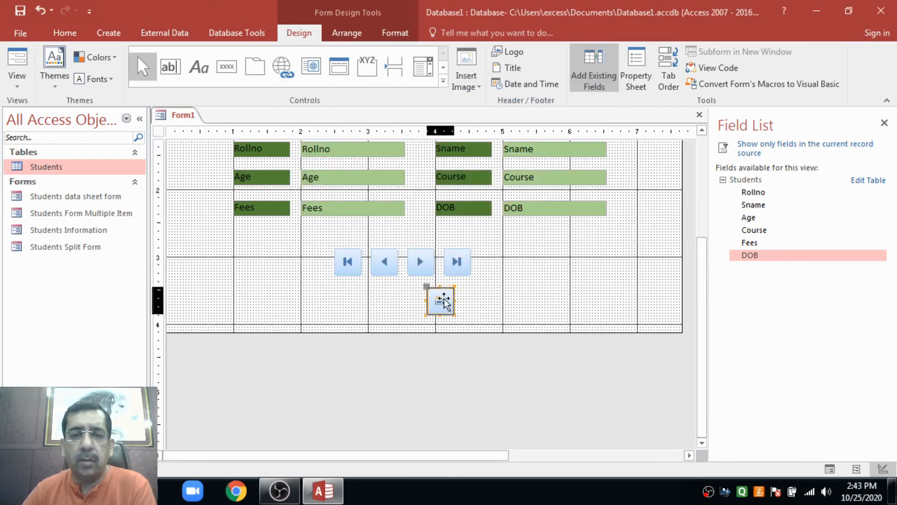
drag(440, 301, 351, 298)
click(383, 304)
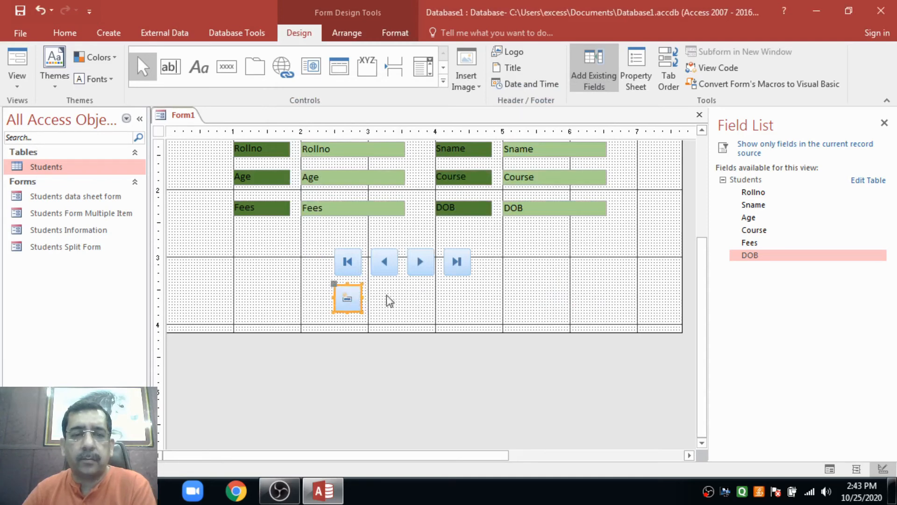
Add a Delete Record picture button and place it beside the add-record button, beneath the previous-record button
click(221, 80)
click(516, 294)
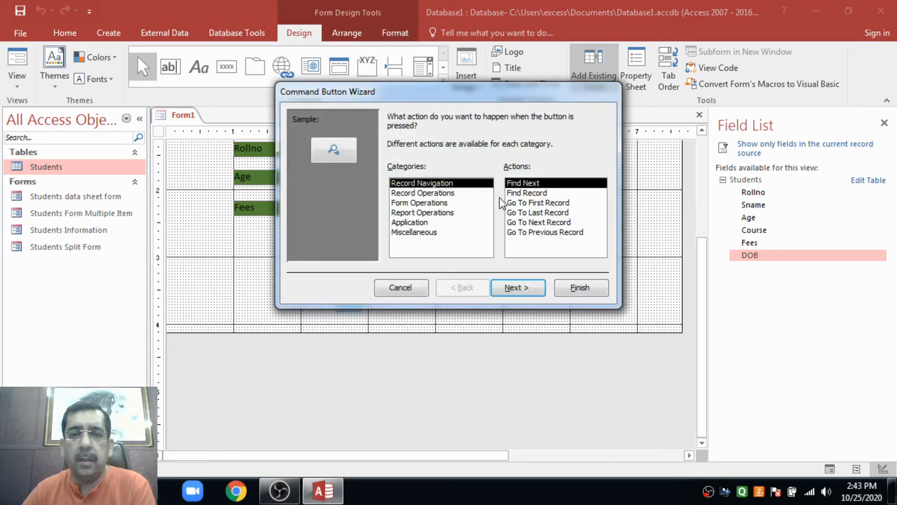
click(433, 193)
click(531, 193)
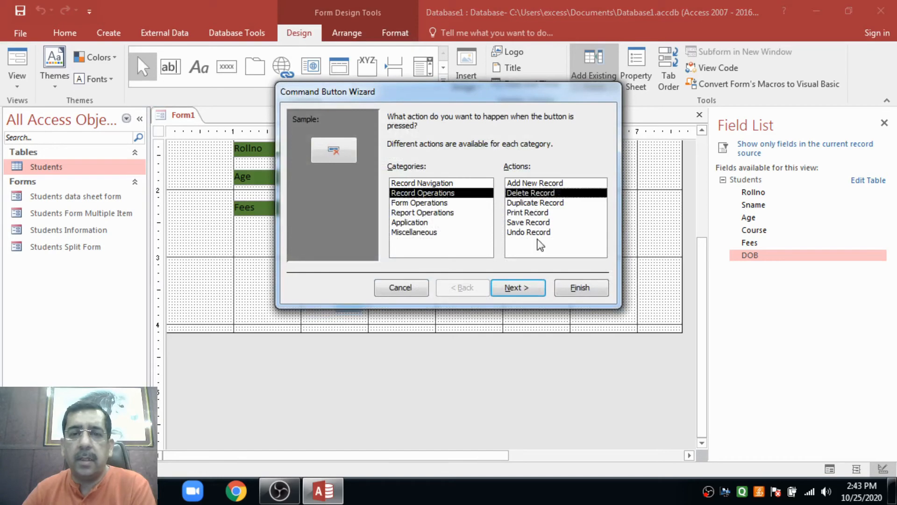
click(517, 287)
click(518, 287)
click(580, 287)
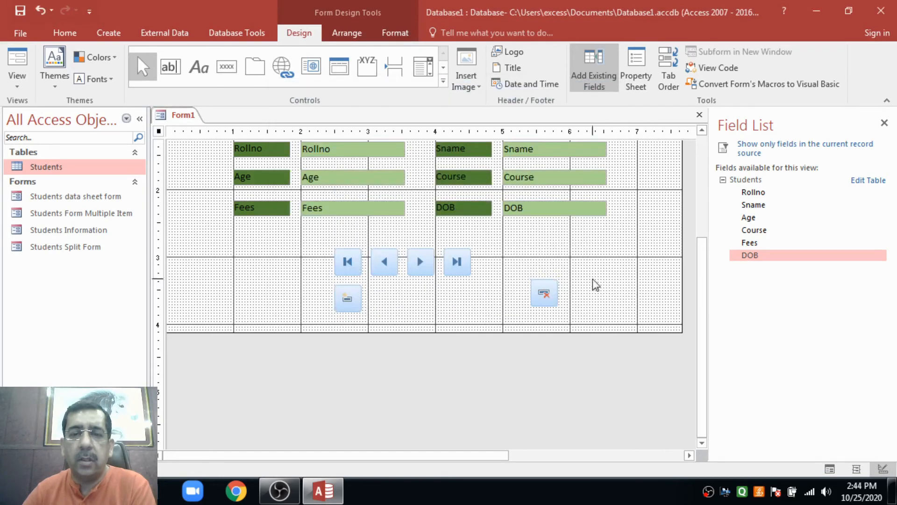
drag(553, 297, 395, 301)
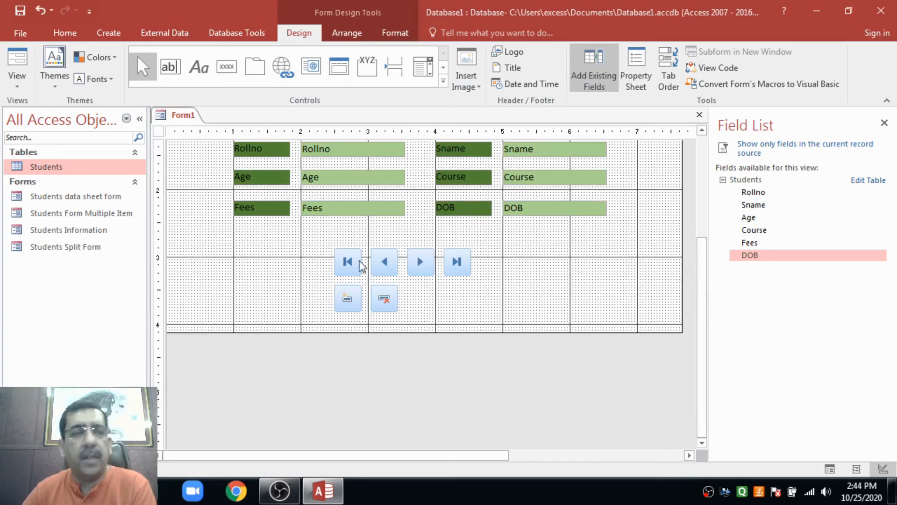
Add a Print Record command button with the Printer picture and place it beside the delete-record button, beneath the next-record button
click(227, 66)
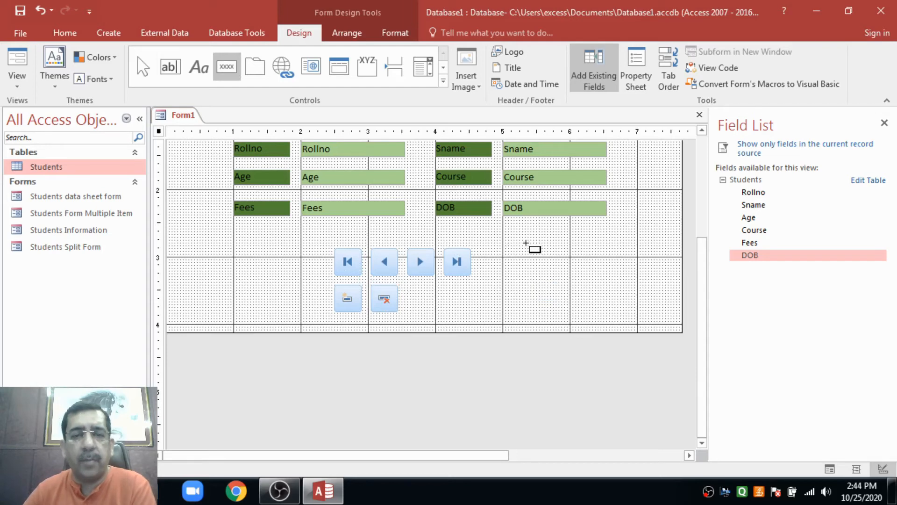
drag(528, 244, 597, 263)
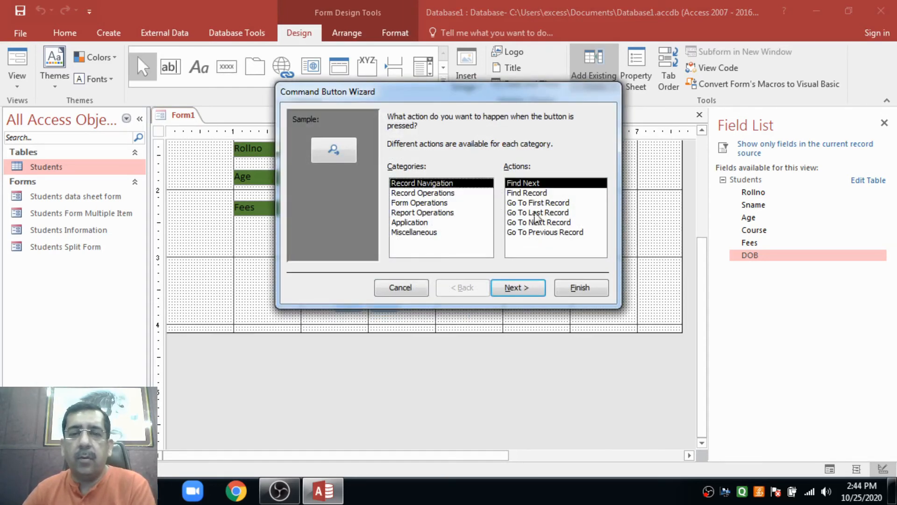
click(454, 194)
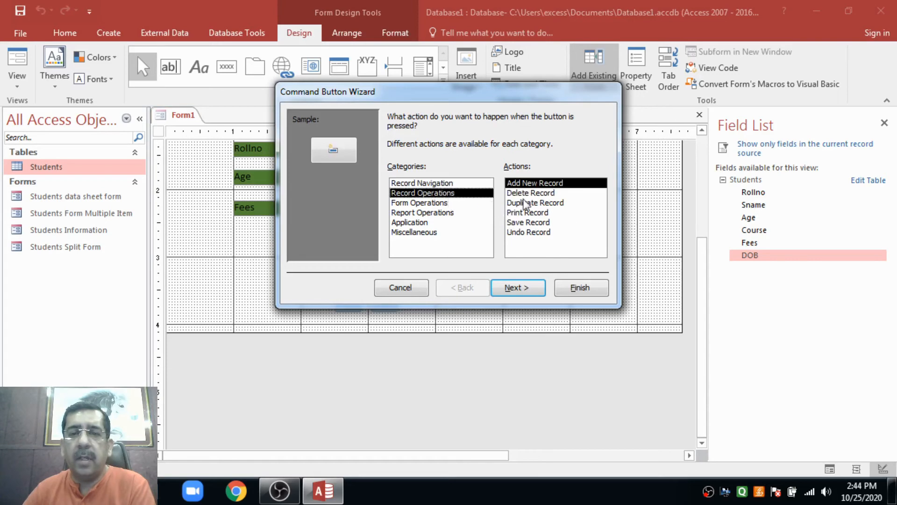
click(527, 213)
click(516, 286)
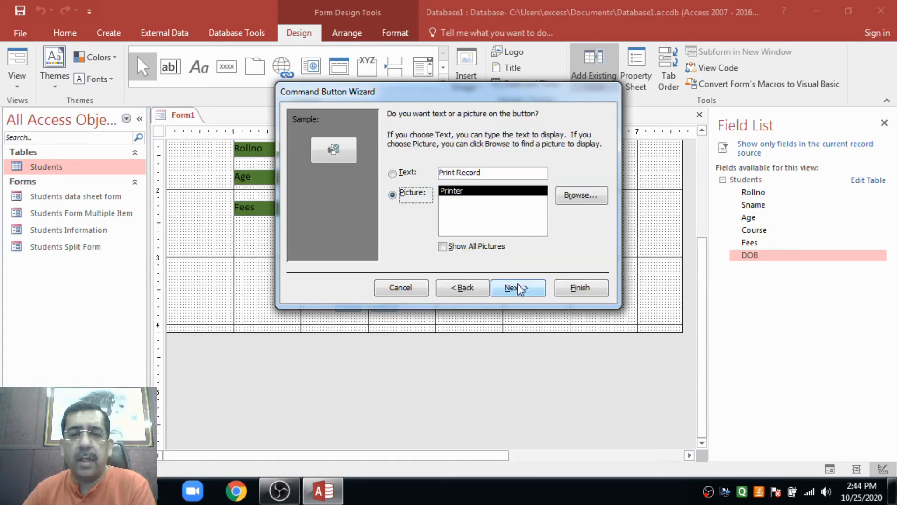
click(517, 286)
click(580, 288)
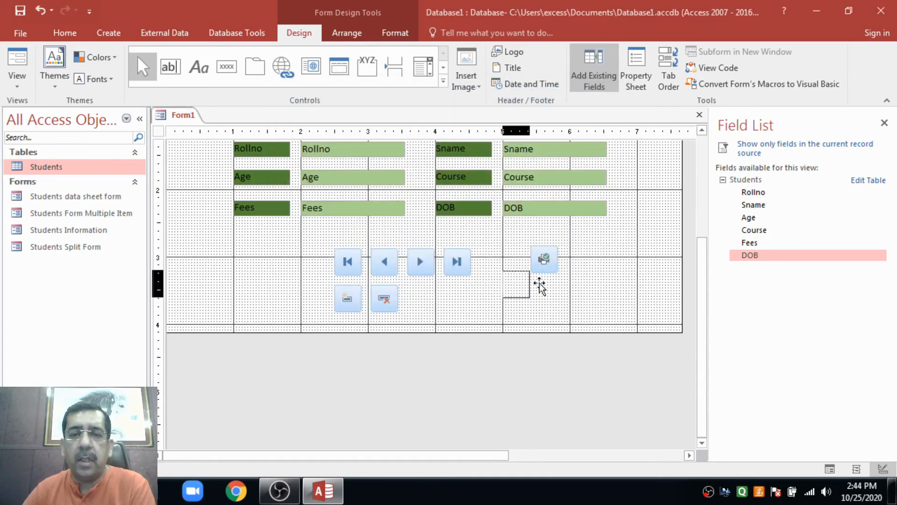
drag(440, 298, 428, 302)
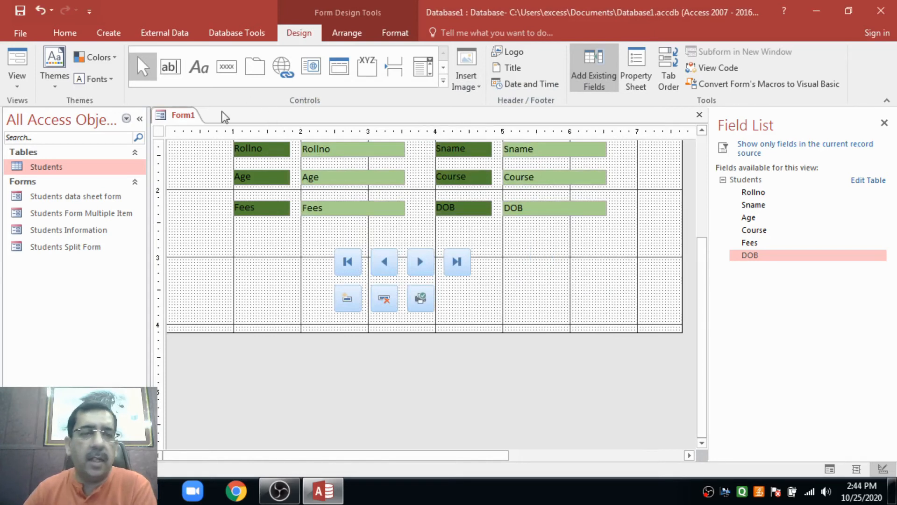
Add a Quit Application picture button and place it beside the print button, beneath the last-record button
click(227, 66)
click(510, 259)
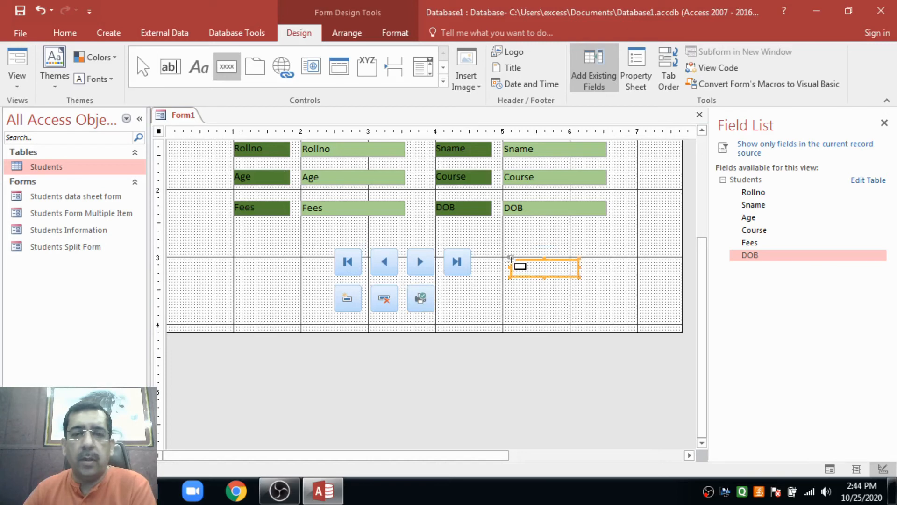
click(411, 222)
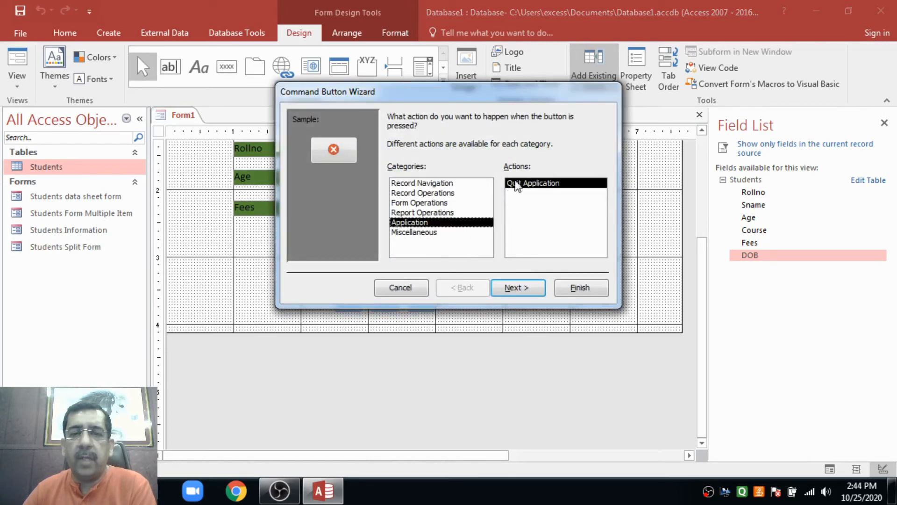
click(516, 288)
click(517, 287)
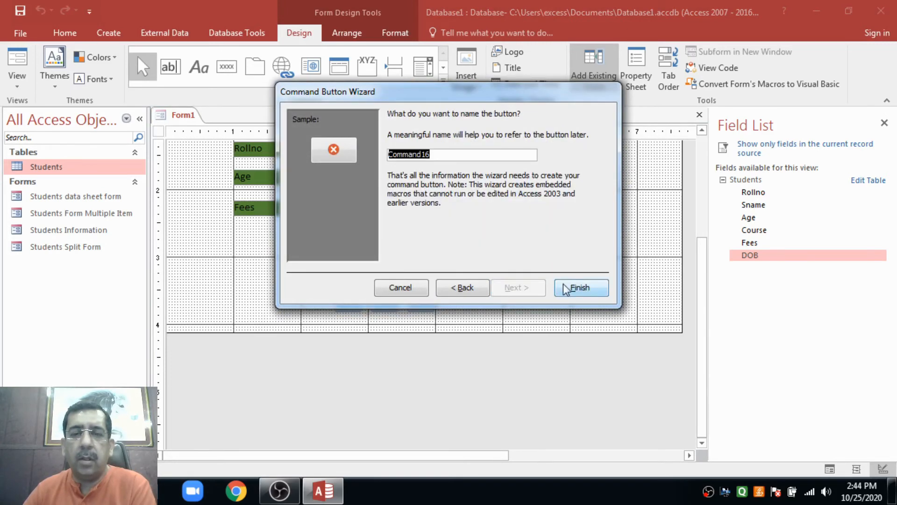
click(580, 288)
drag(525, 272, 466, 303)
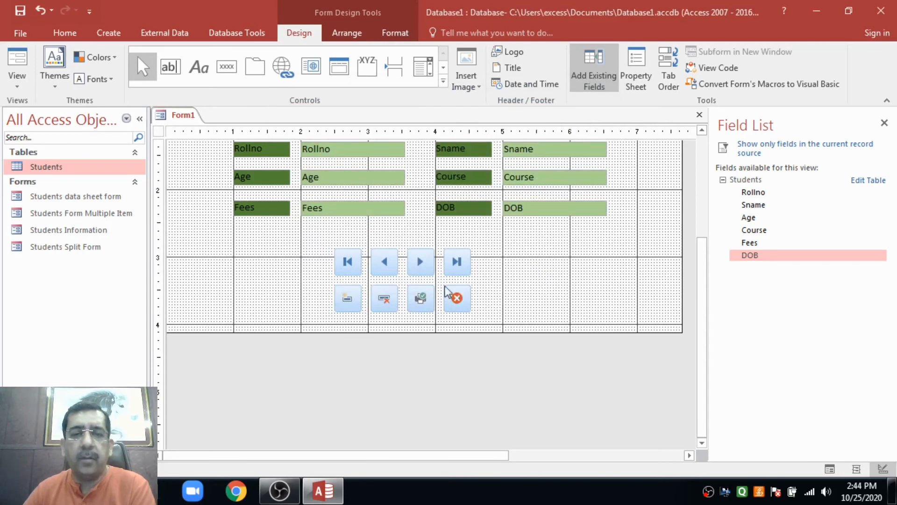
Select all eight command buttons and shift them together slightly right and up beneath the fields
click(319, 244)
drag(319, 244, 478, 304)
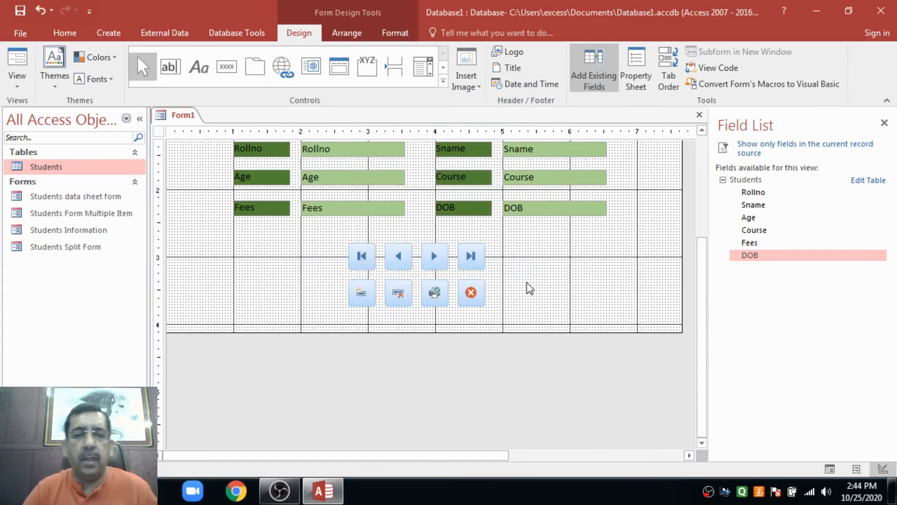
scroll(523, 284, up, 3)
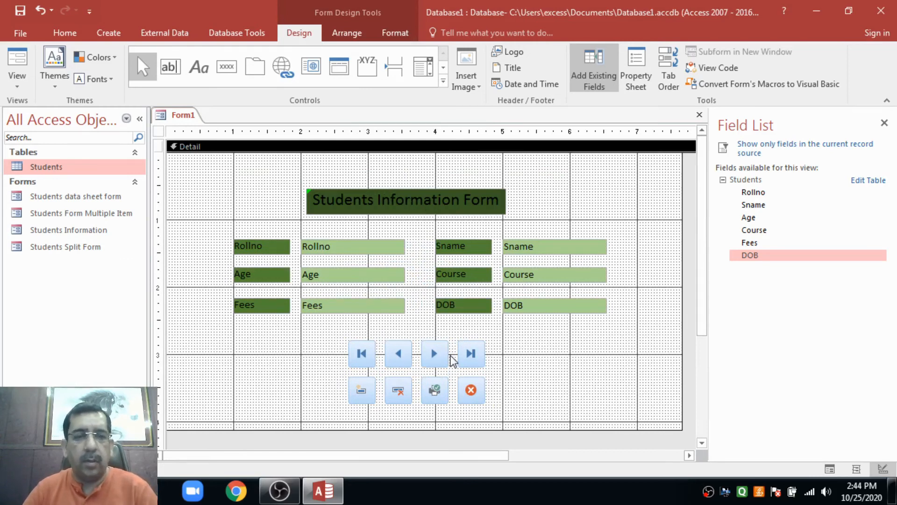
Close the form design and save it under the name Students Information1
key(ctrl+w)
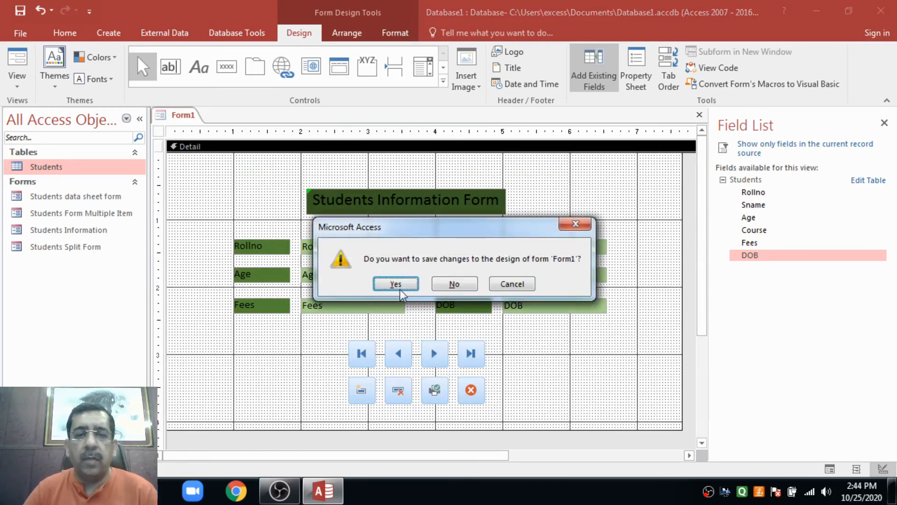
click(396, 283)
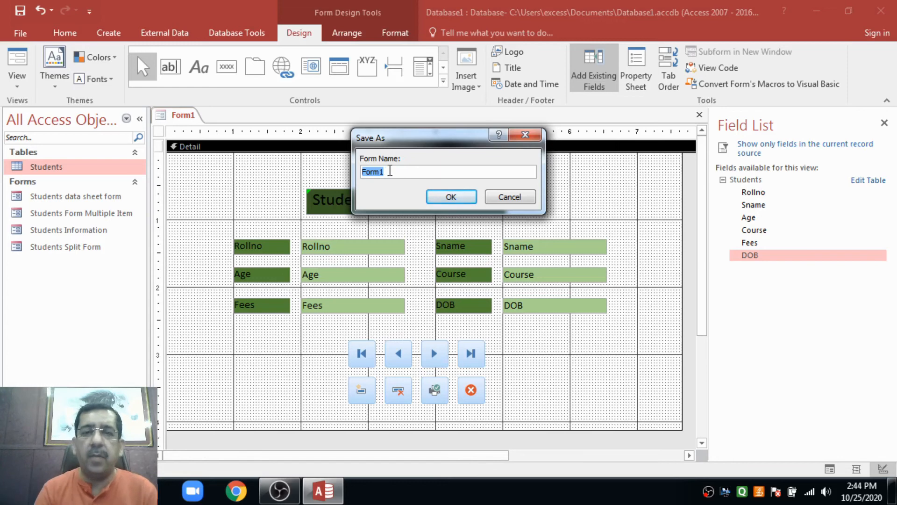
text(Students Inf)
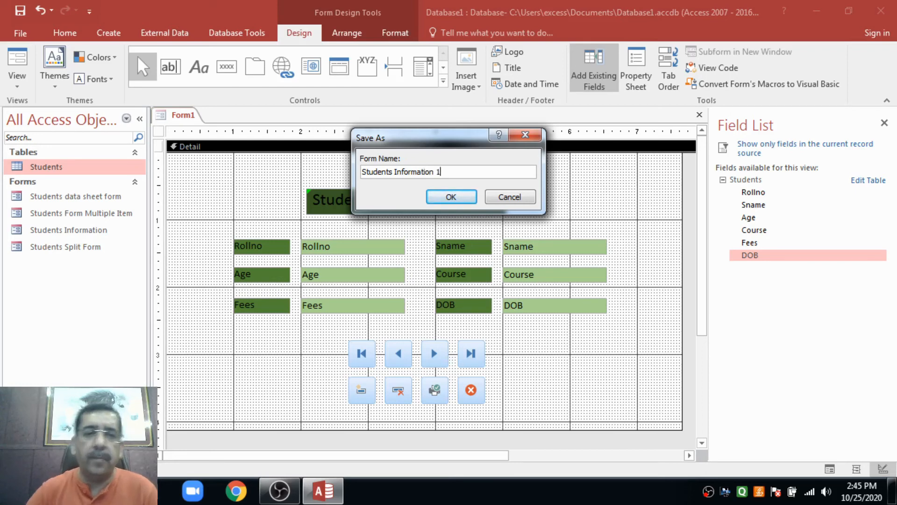
key(BackSpace)
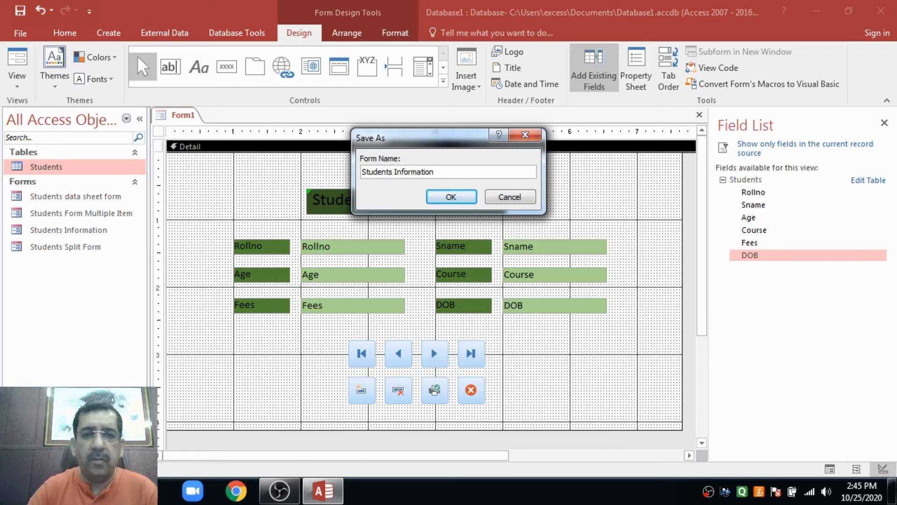
text(1)
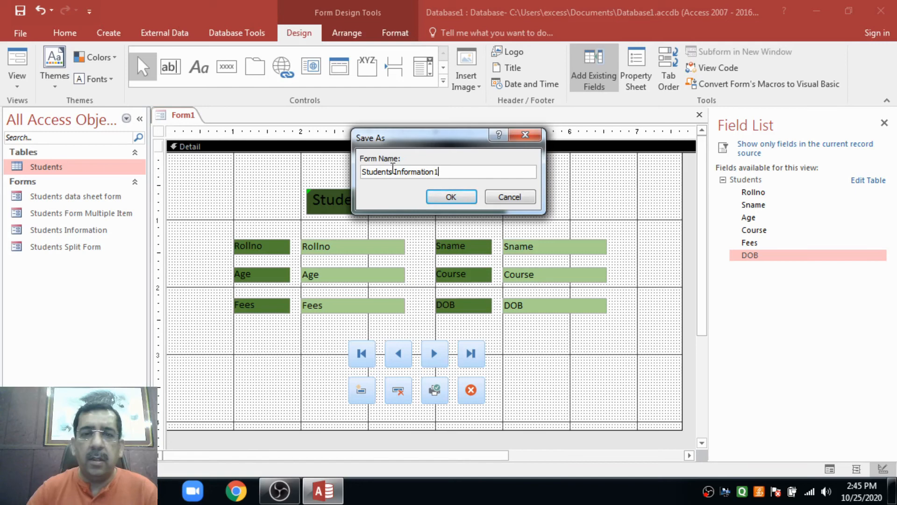
click(451, 197)
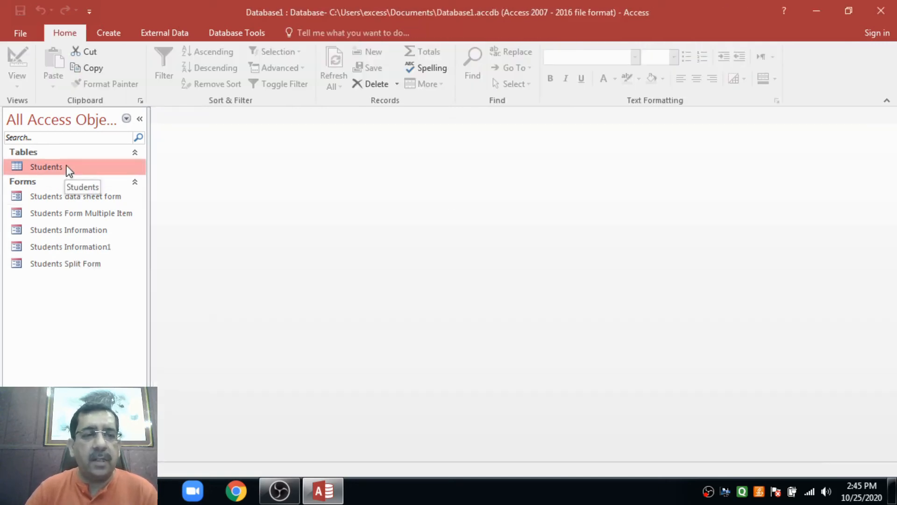
Open the Students Information form, step forward through a few records with its next-record button, and close it
click(57, 230)
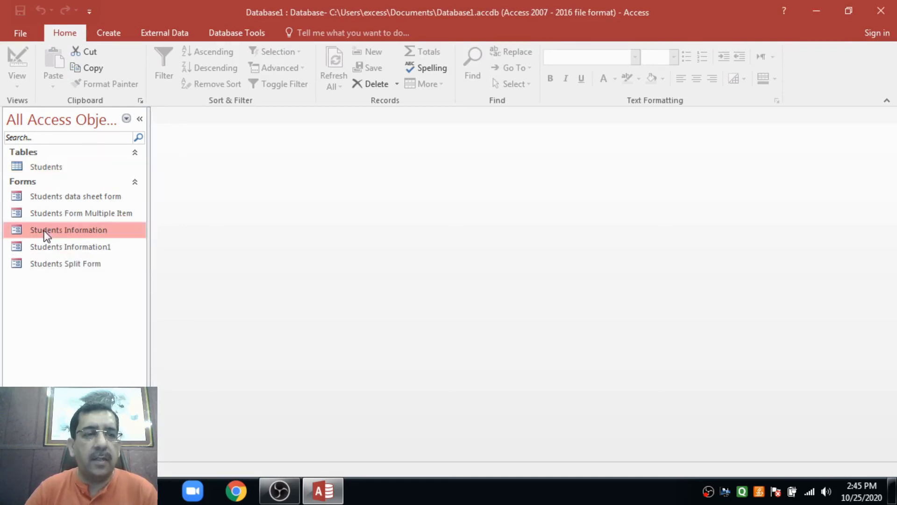
double_click(87, 228)
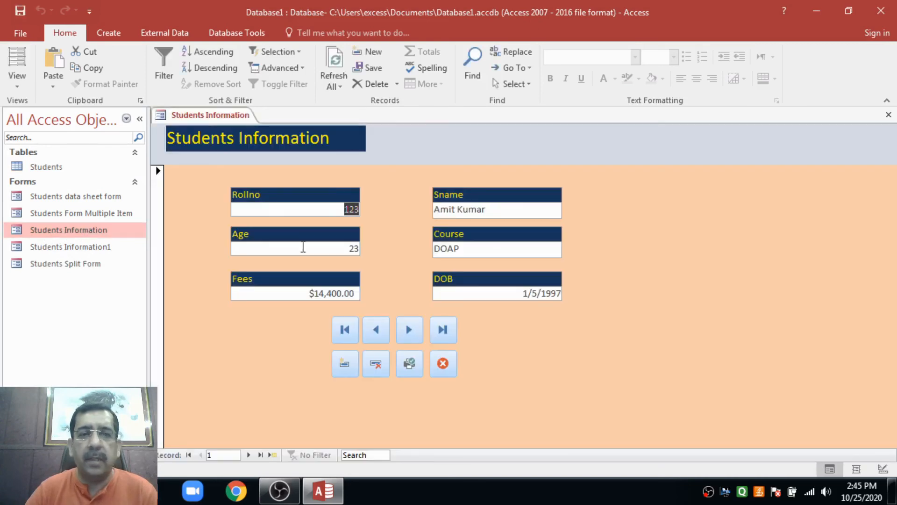
click(406, 331)
click(404, 331)
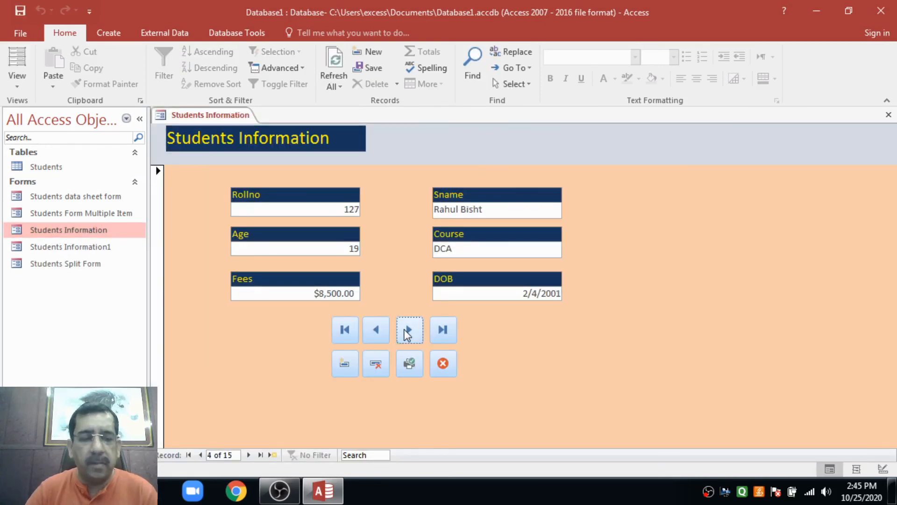
key(ctrl+F4)
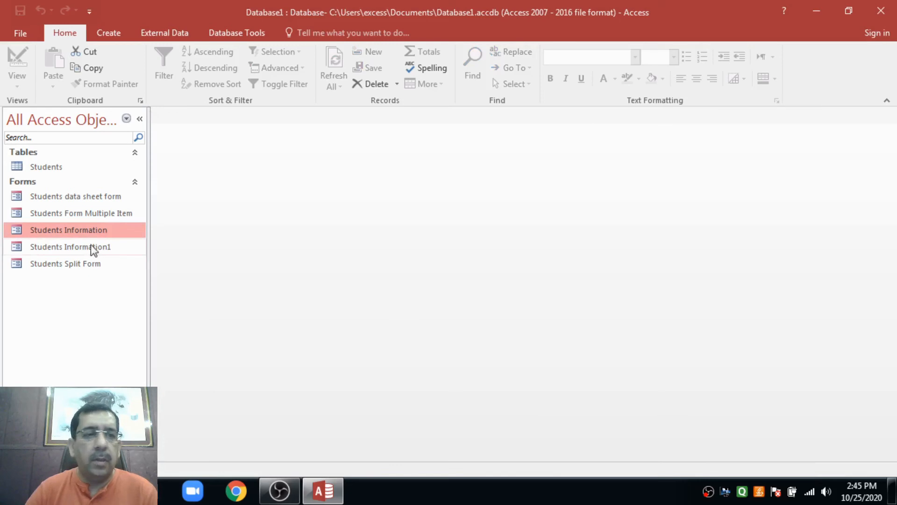
Open the Students Information1 form, advance through a few records with its next-record button, and close it
click(105, 251)
double_click(105, 249)
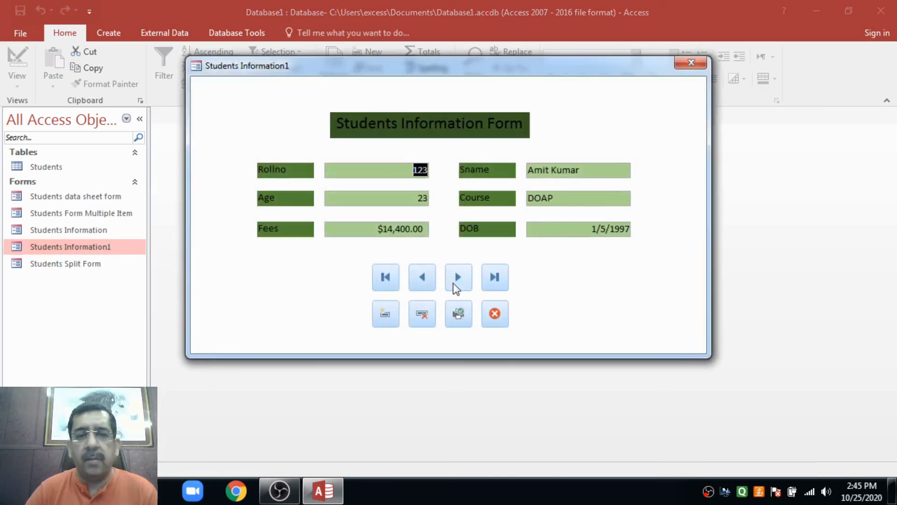
click(457, 279)
click(457, 279)
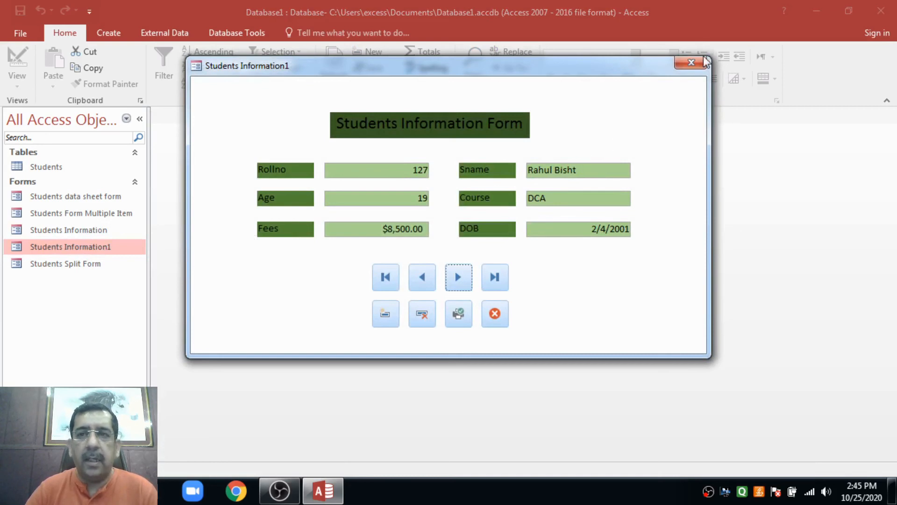
click(692, 62)
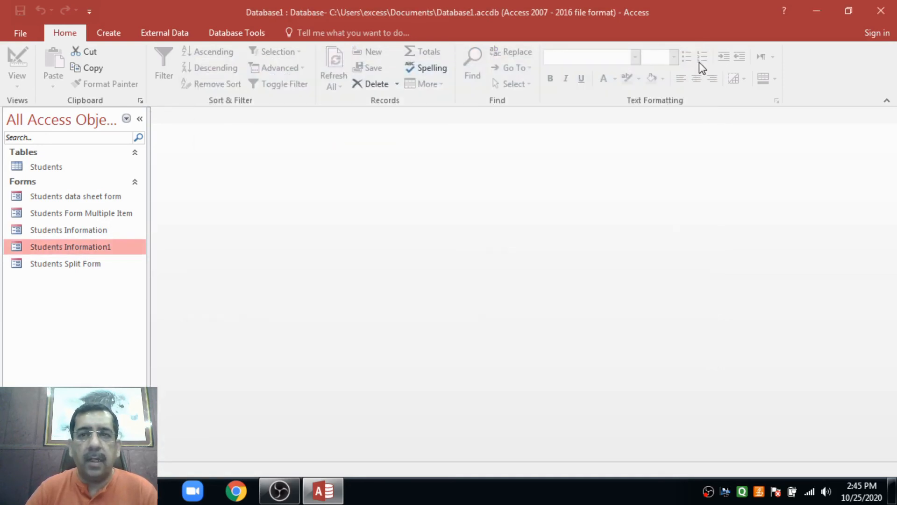
Reopen the Students Information form to view its tabbed display, and close it
double_click(96, 228)
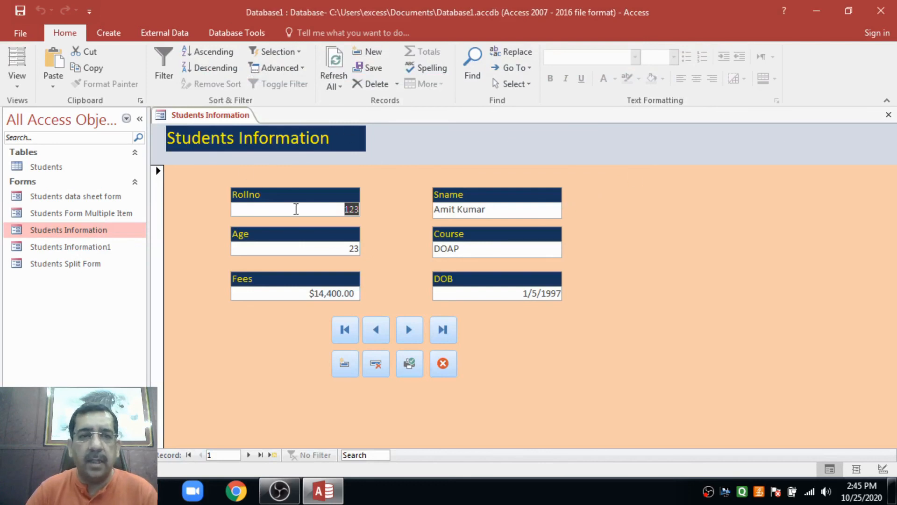
click(212, 116)
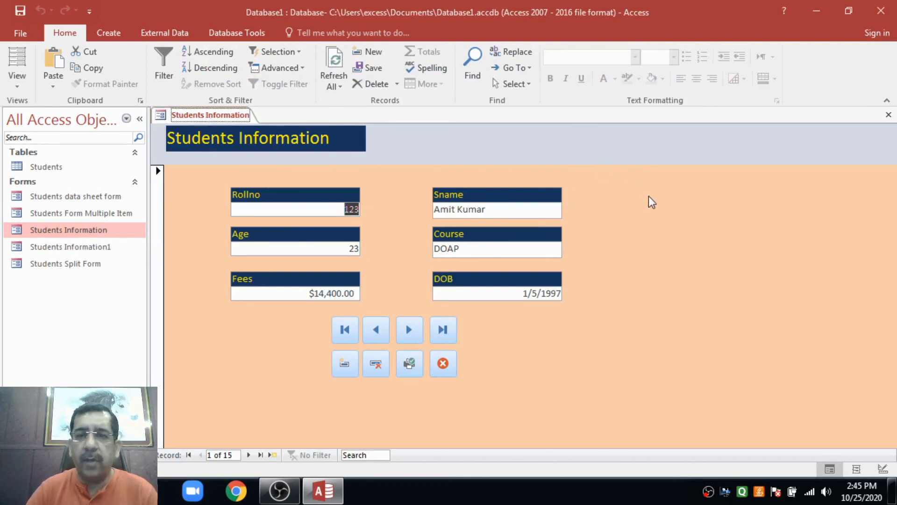
click(888, 115)
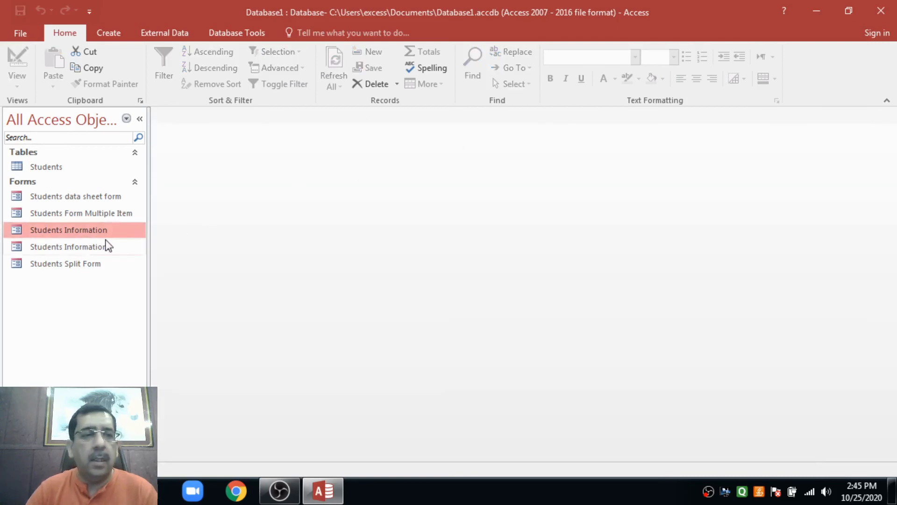
Reopen the Students Information1 form and move its pop-up window to the upper-left corner of the screen
click(81, 248)
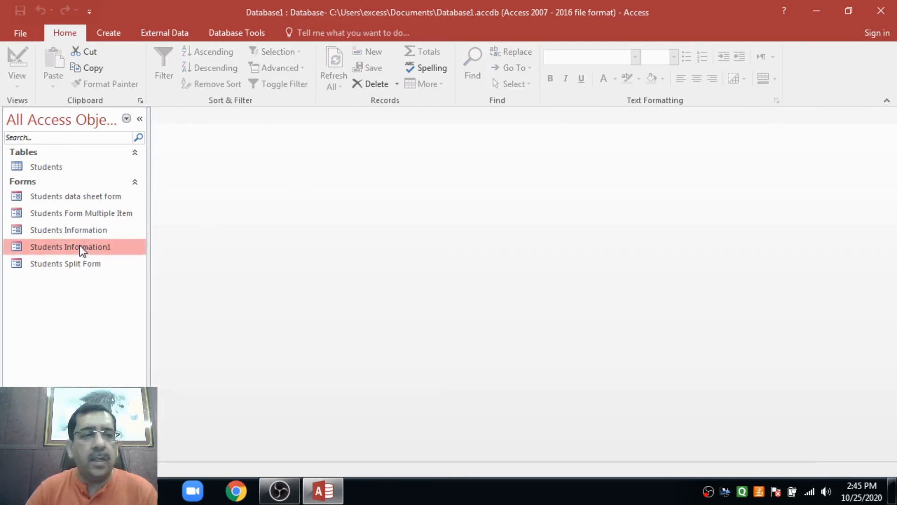
double_click(105, 247)
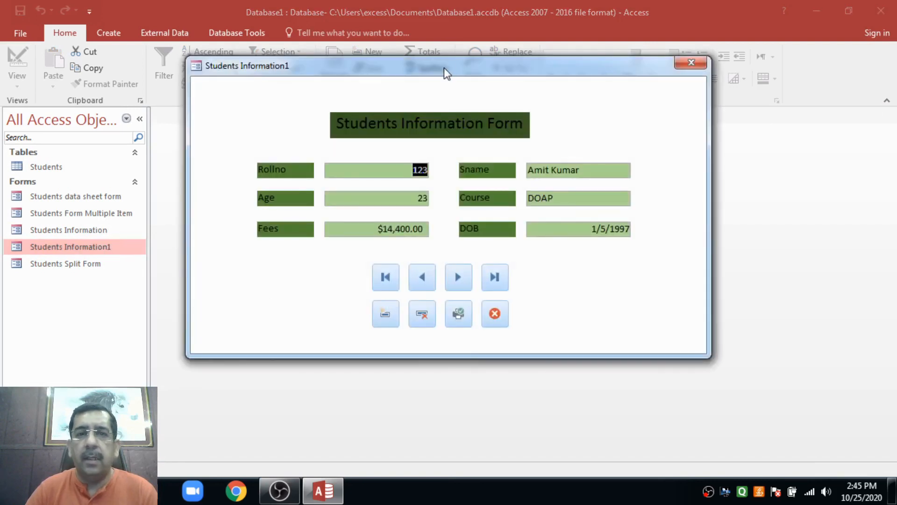
drag(456, 68, 277, 16)
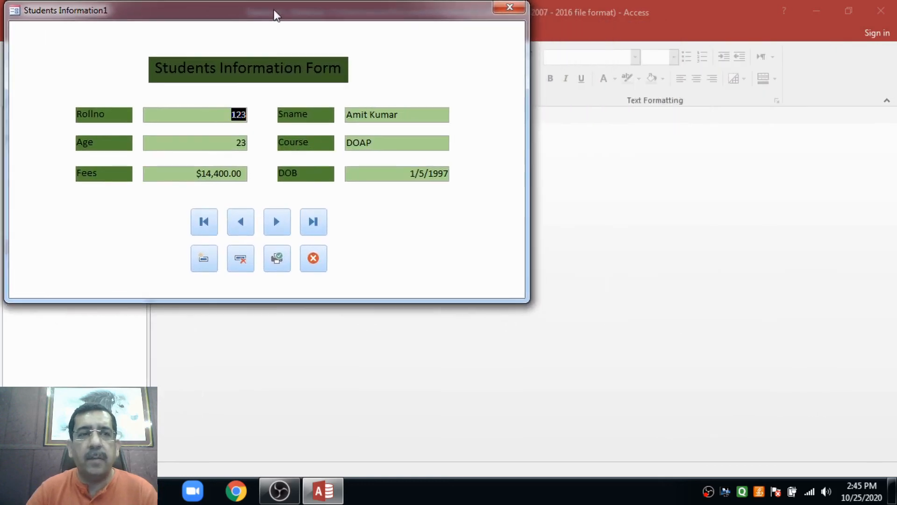
Test the next-record and previous-record buttons by browsing forward and backward through the student records in Students Information1
click(277, 221)
click(276, 220)
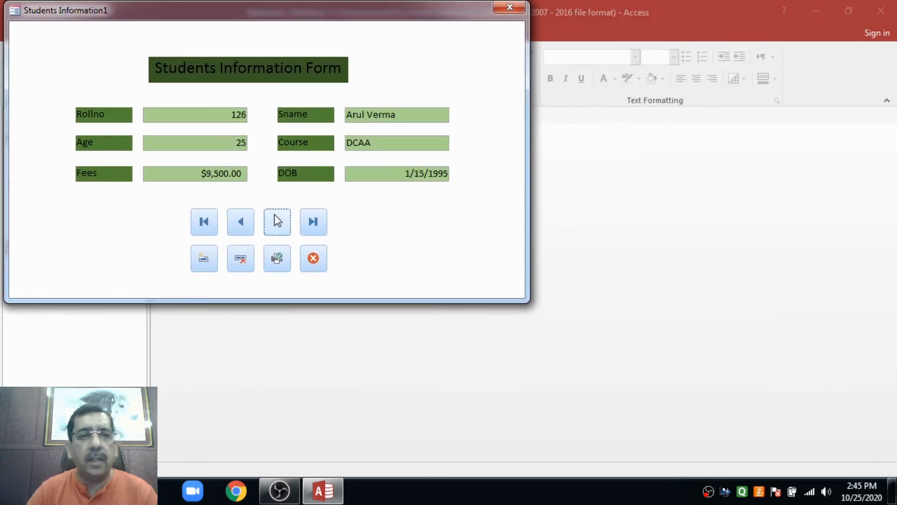
click(275, 220)
click(275, 222)
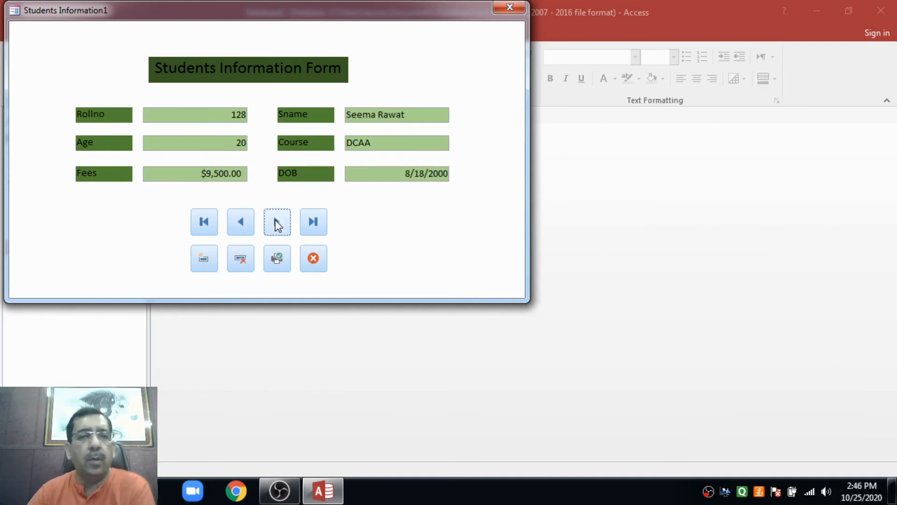
click(275, 223)
click(277, 222)
click(245, 228)
click(244, 228)
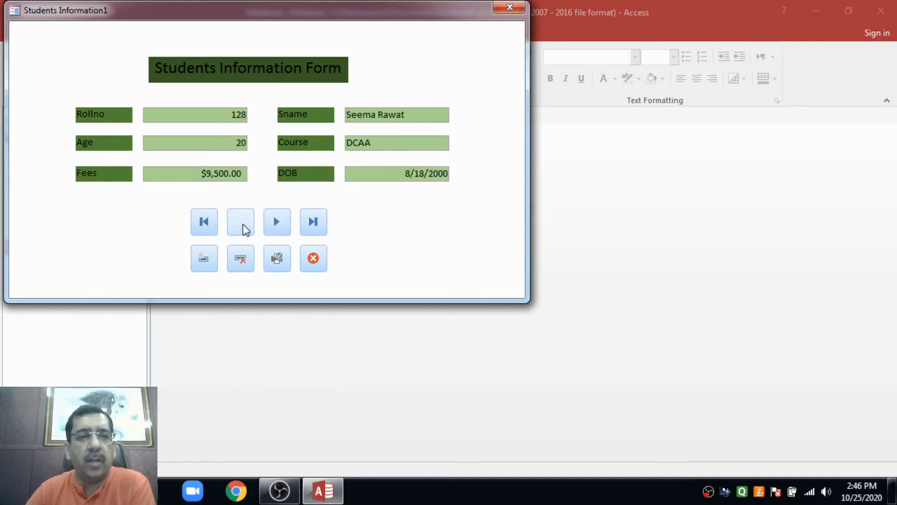
click(243, 227)
click(244, 227)
click(278, 229)
click(279, 230)
click(277, 226)
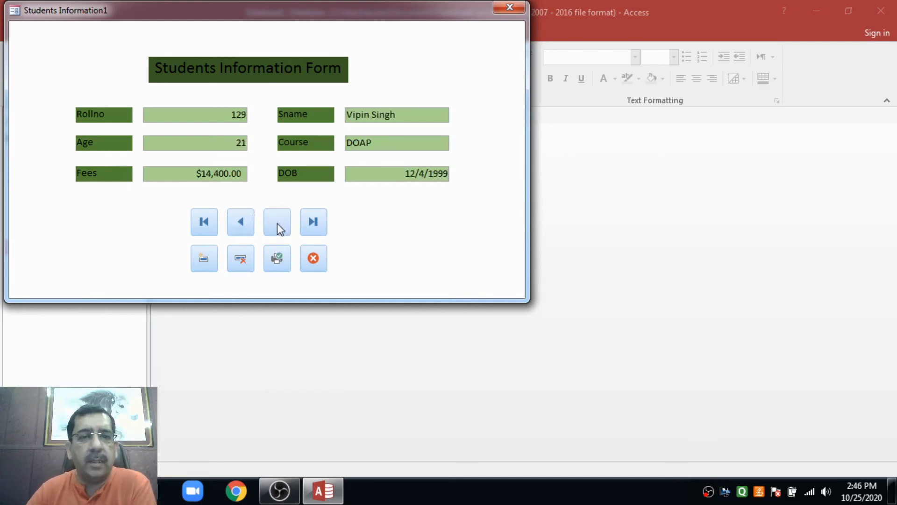
Test the next-record, last-record and first-record buttons in Students Information1, move its pop-up window toward the screen's centre, and close the form
click(276, 223)
click(314, 219)
click(215, 223)
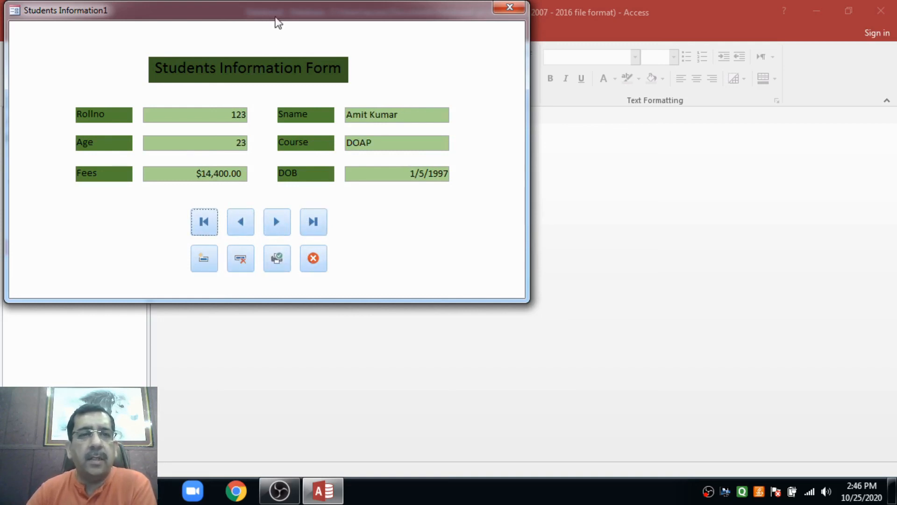
drag(274, 14, 494, 133)
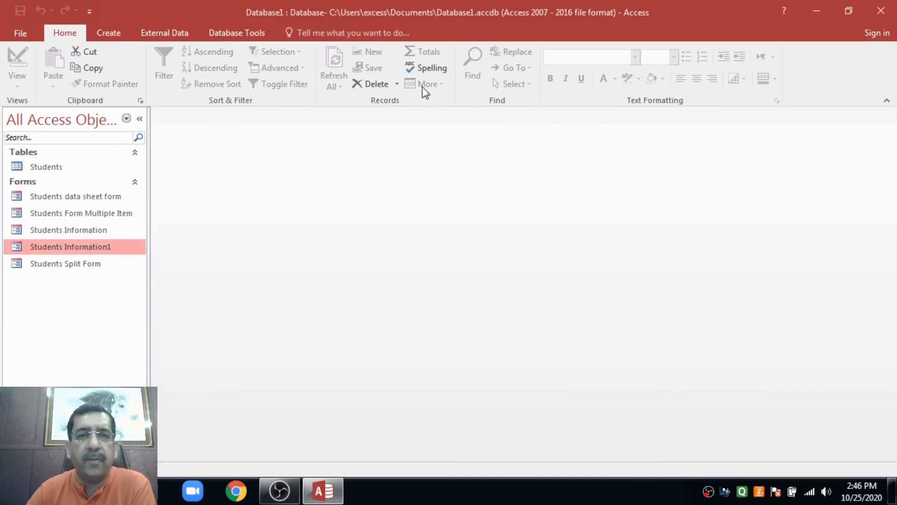
Select the Students table and review the additional form types on offer, including Modal Dialog, without creating a form
click(71, 167)
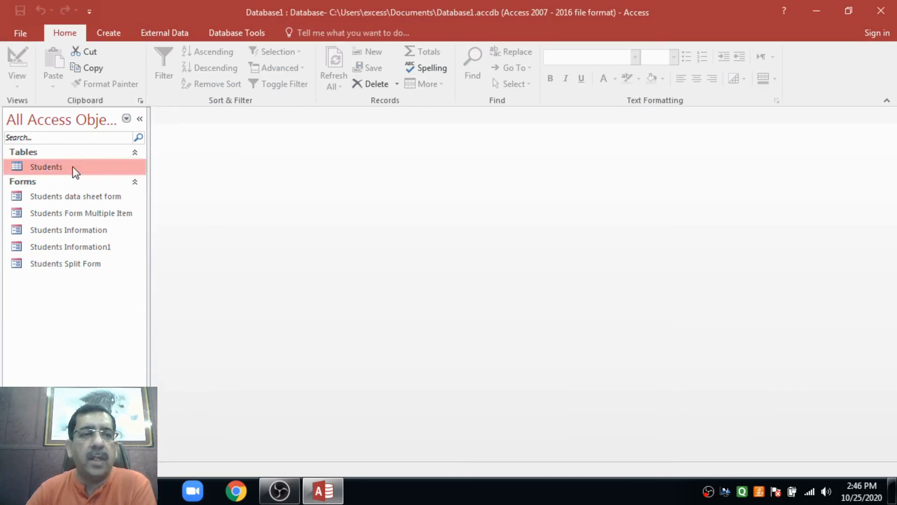
click(111, 35)
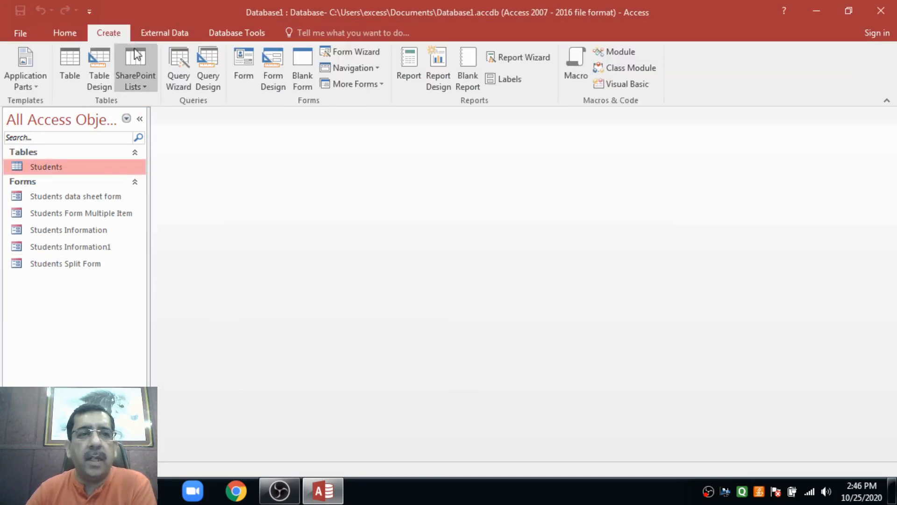
click(382, 84)
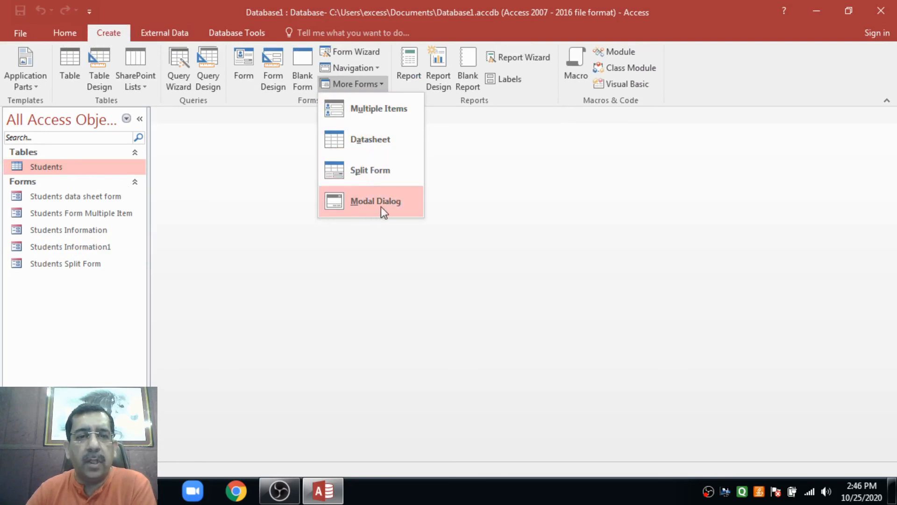
click(511, 174)
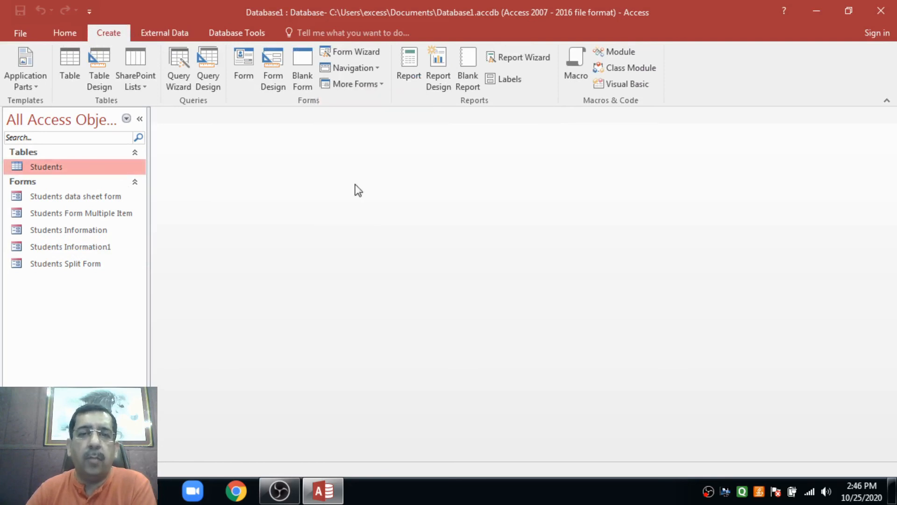
Reopen the Students Information1 form to show its pop-up behaviour, shift its window slightly, and close it
double_click(104, 249)
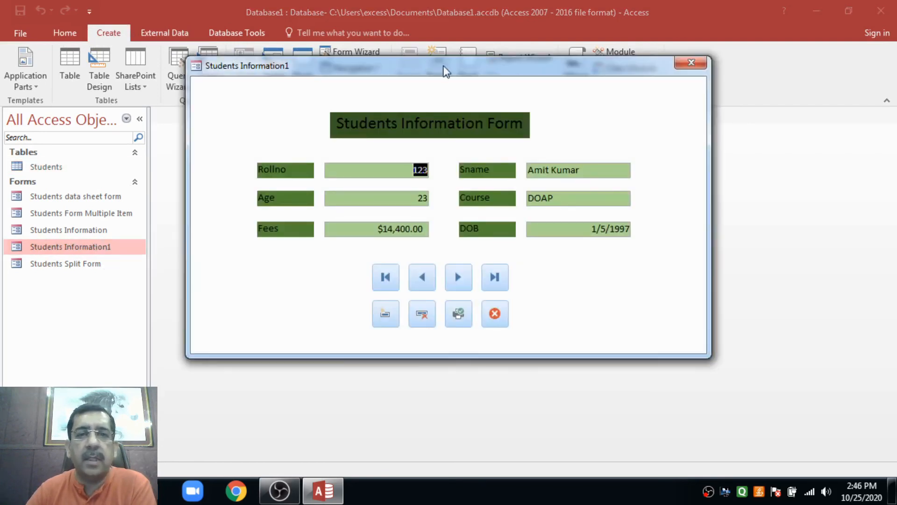
mouse_move(447, 71)
mouse_down()
mouse_move(449, 56)
mouse_move(435, 70)
mouse_up()
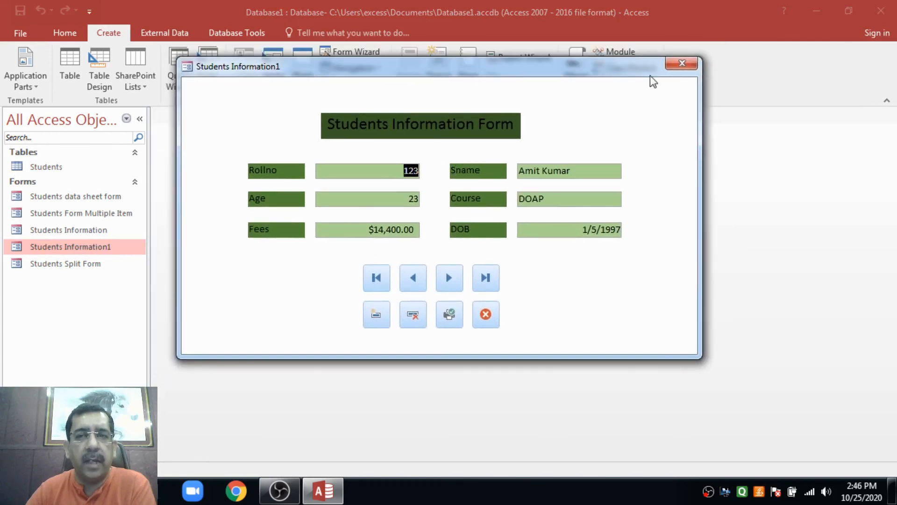
click(682, 65)
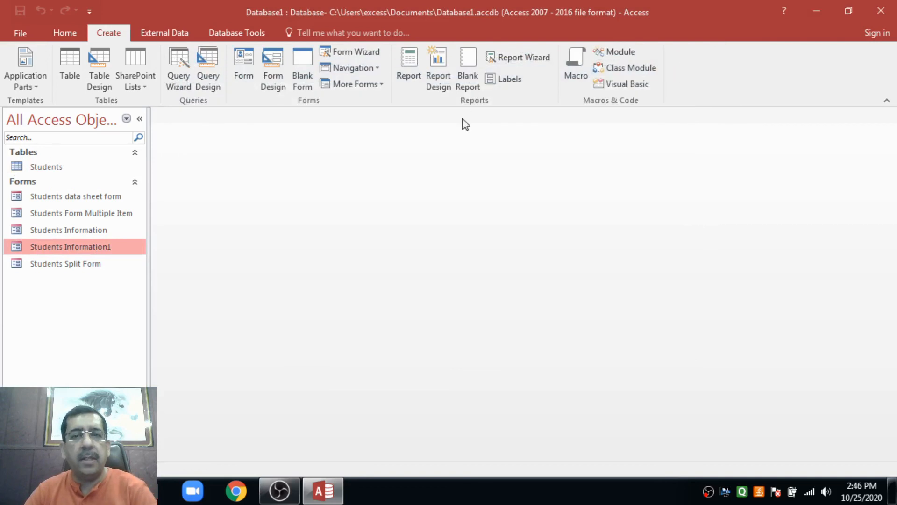